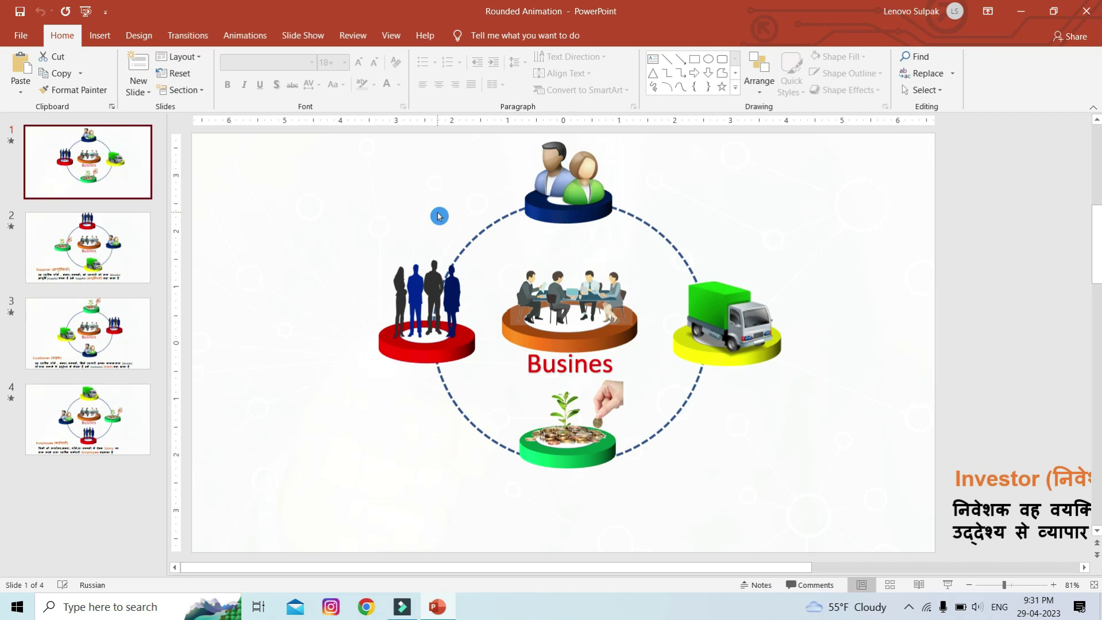
Open the File backstage to show the start page with templates and recent files.
{"action": "left_click", "coordinate": [18, 41]}
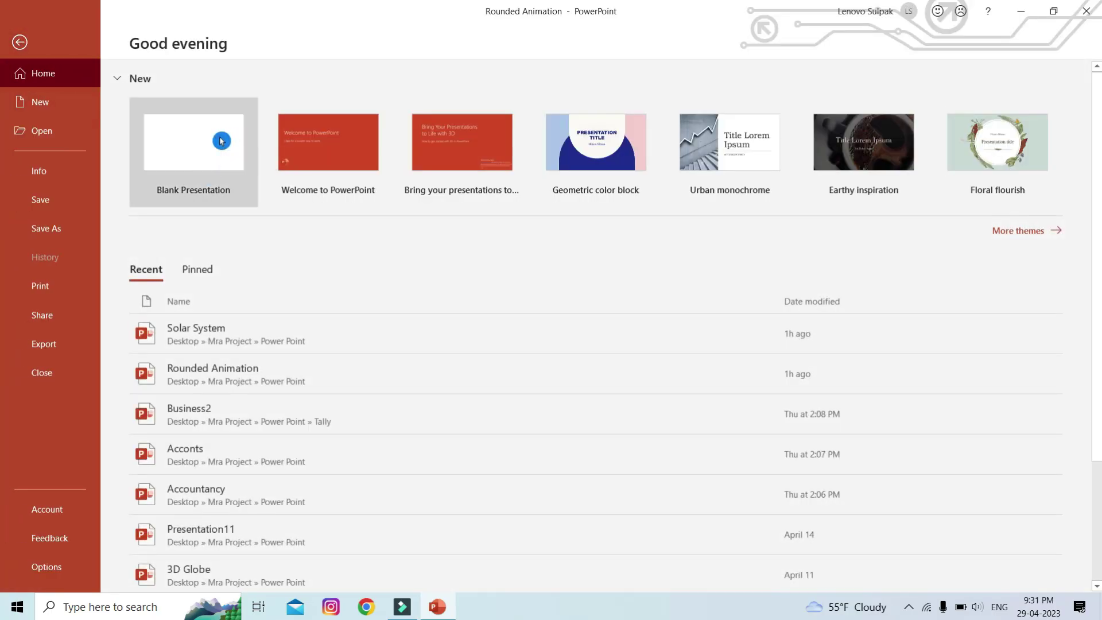
Create a new blank presentation and set its slide to the Blank layout.
{"action": "left_click", "coordinate": [220, 141]}
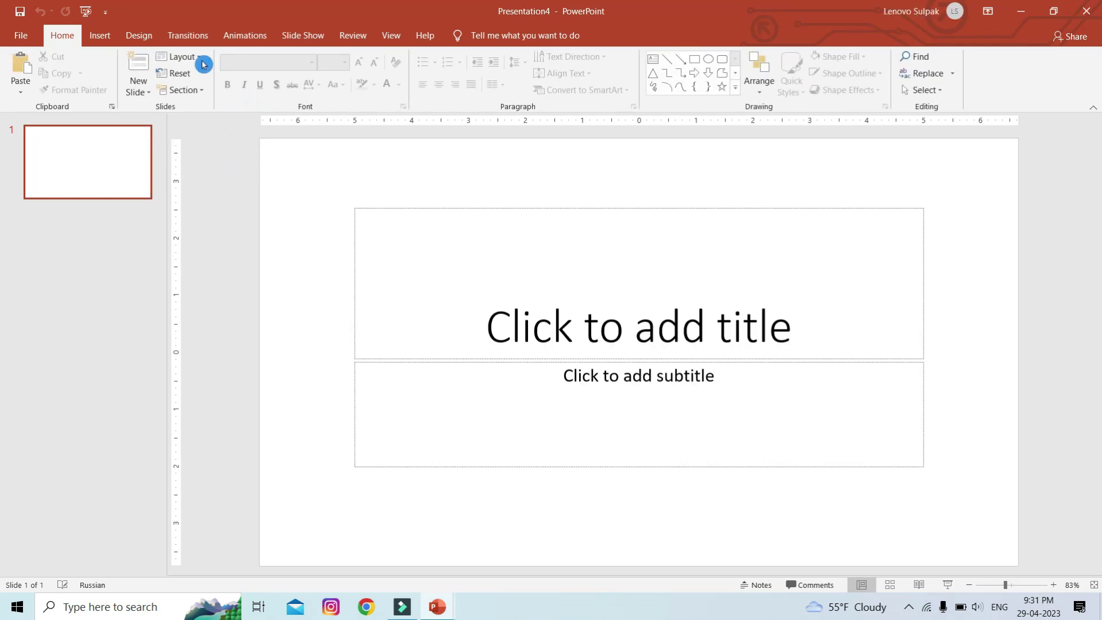
{"action": "left_click", "coordinate": [198, 63]}
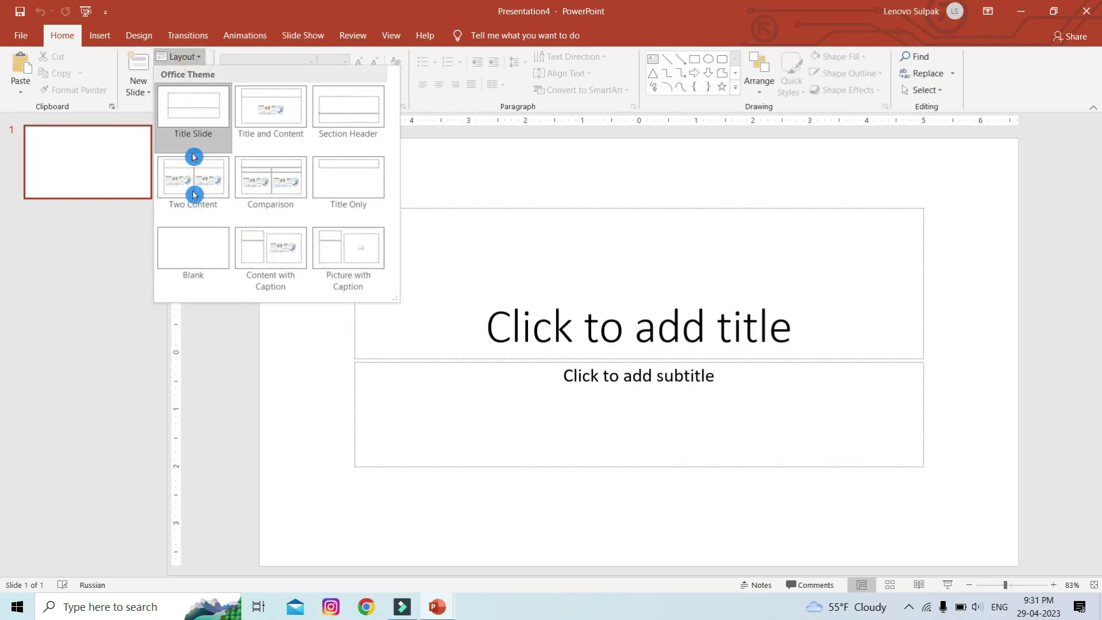
{"action": "left_click", "coordinate": [193, 244]}
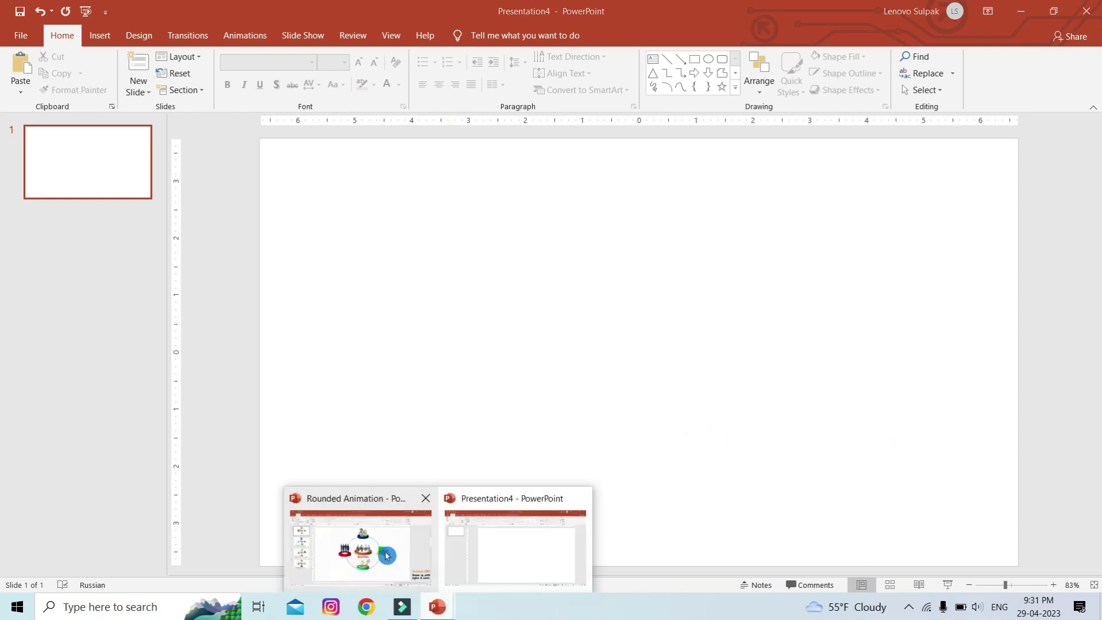
Copy the business-cycle diagram from Rounded Animation and paste it onto the blank slide.
{"action": "mouse_move", "coordinate": [436, 606]}
{"action": "left_click", "coordinate": [385, 557]}
{"action": "mouse_move", "coordinate": [333, 135]}
{"action": "left_mouse_down"}
{"action": "mouse_move", "coordinate": [784, 531]}
{"action": "mouse_move", "coordinate": [855, 533]}
{"action": "left_mouse_up"}
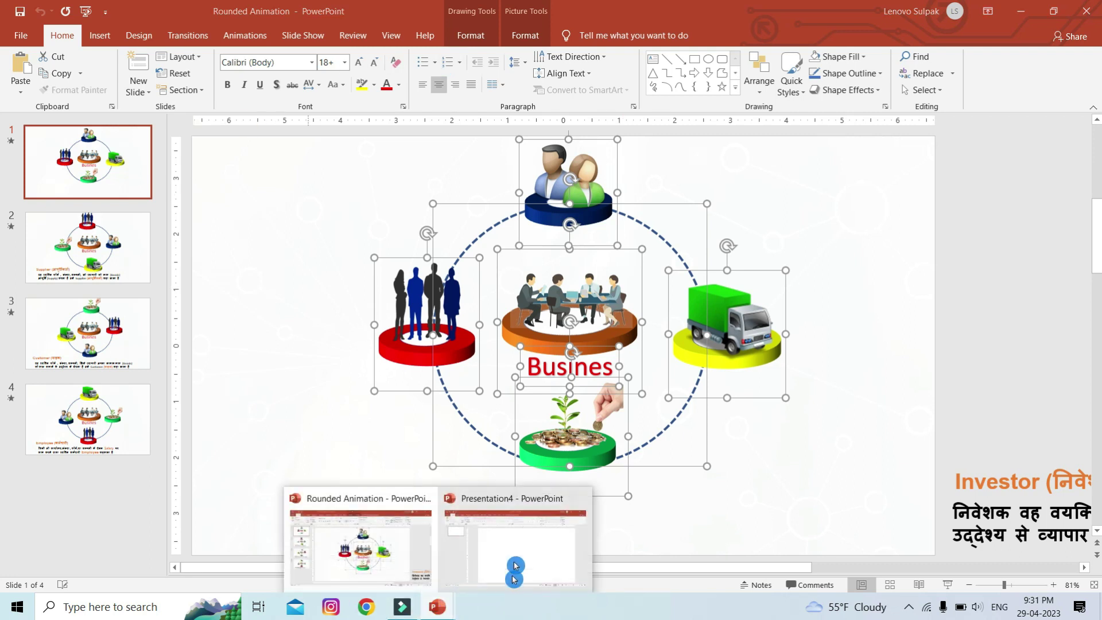
{"action": "left_click", "coordinate": [514, 577]}
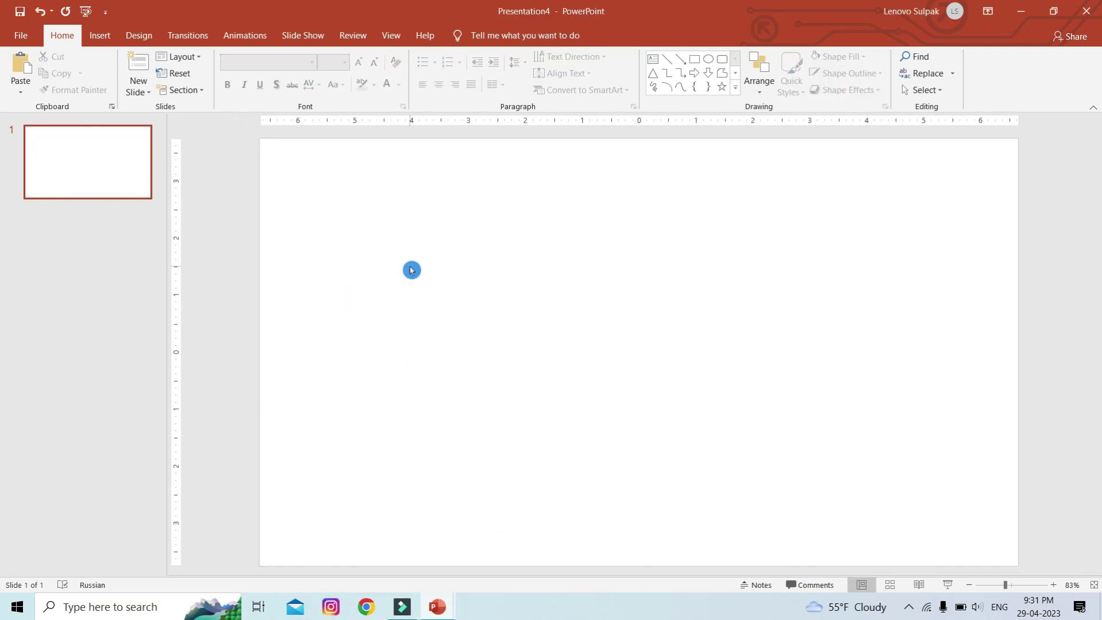
{"action": "key", "text": "ctrl+v"}
Move the people group to the upper left, ungroup it, and pull the silhouettes off the ring.
{"action": "left_click", "coordinate": [417, 308]}
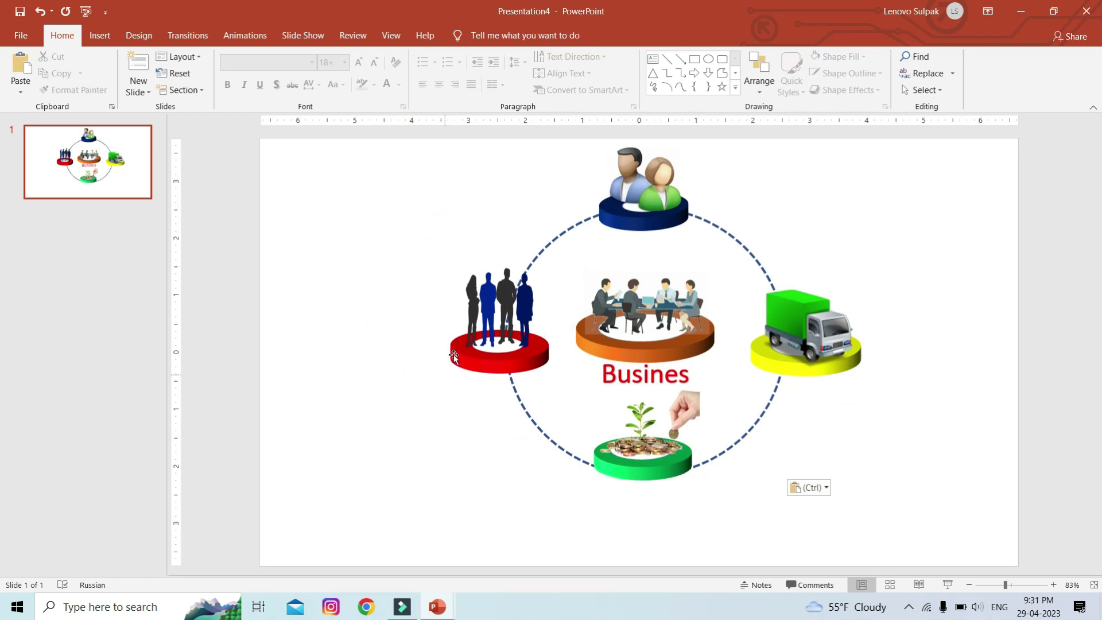
{"action": "left_click_drag", "start_coordinate": [487, 352], "coordinate": [349, 281]}
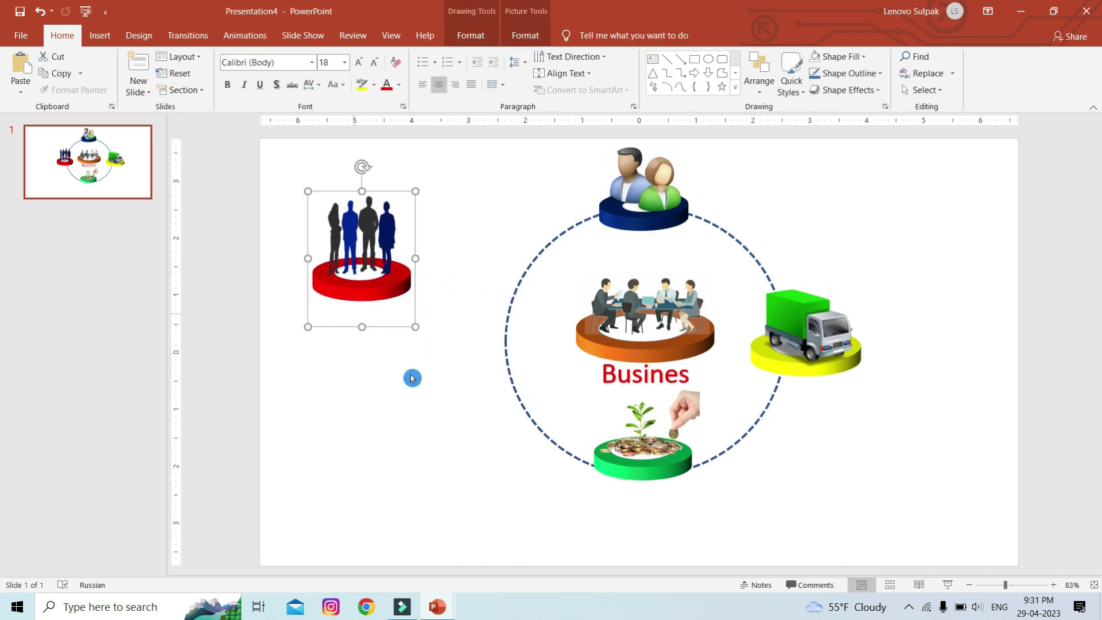
{"action": "left_click", "coordinate": [527, 34]}
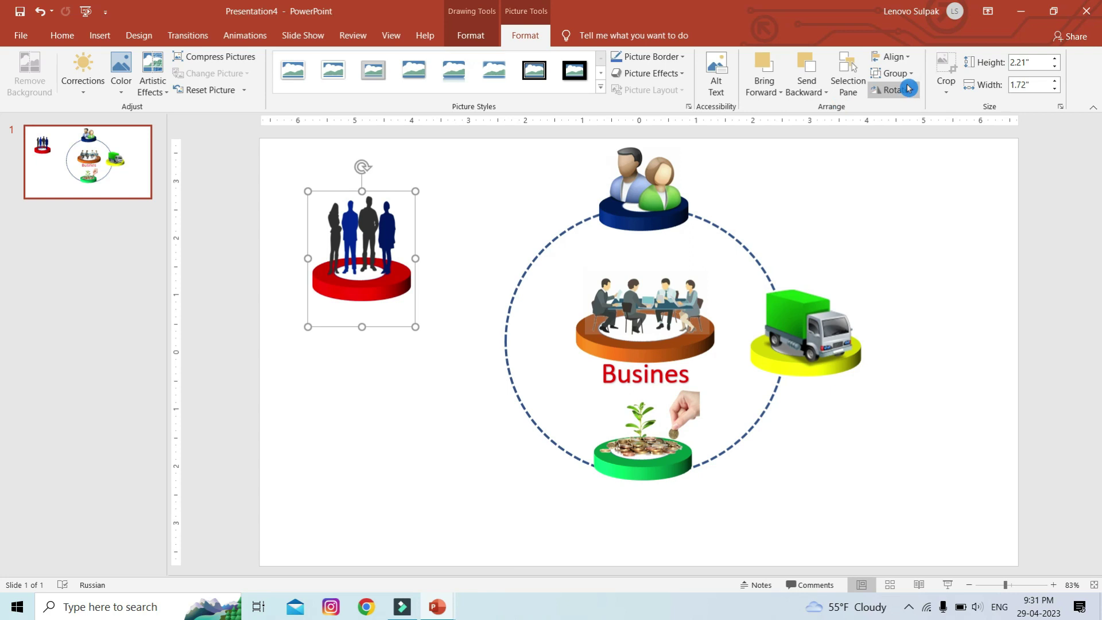
{"action": "left_click", "coordinate": [904, 76]}
{"action": "left_click", "coordinate": [891, 138]}
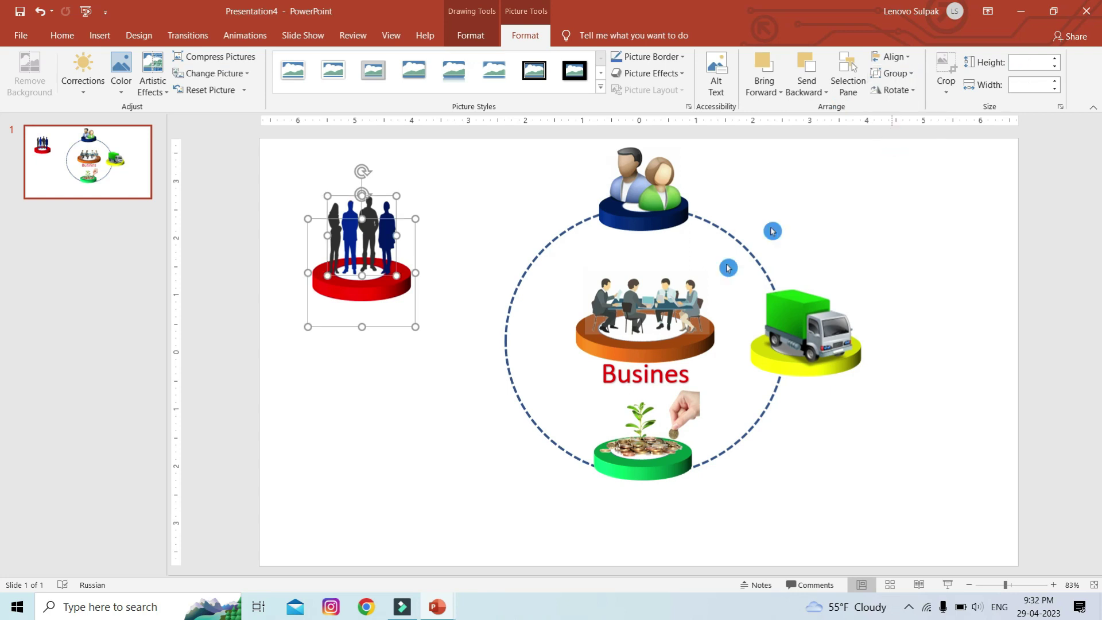
{"action": "left_click", "coordinate": [423, 371]}
{"action": "left_click_drag", "start_coordinate": [342, 231], "coordinate": [438, 209]}
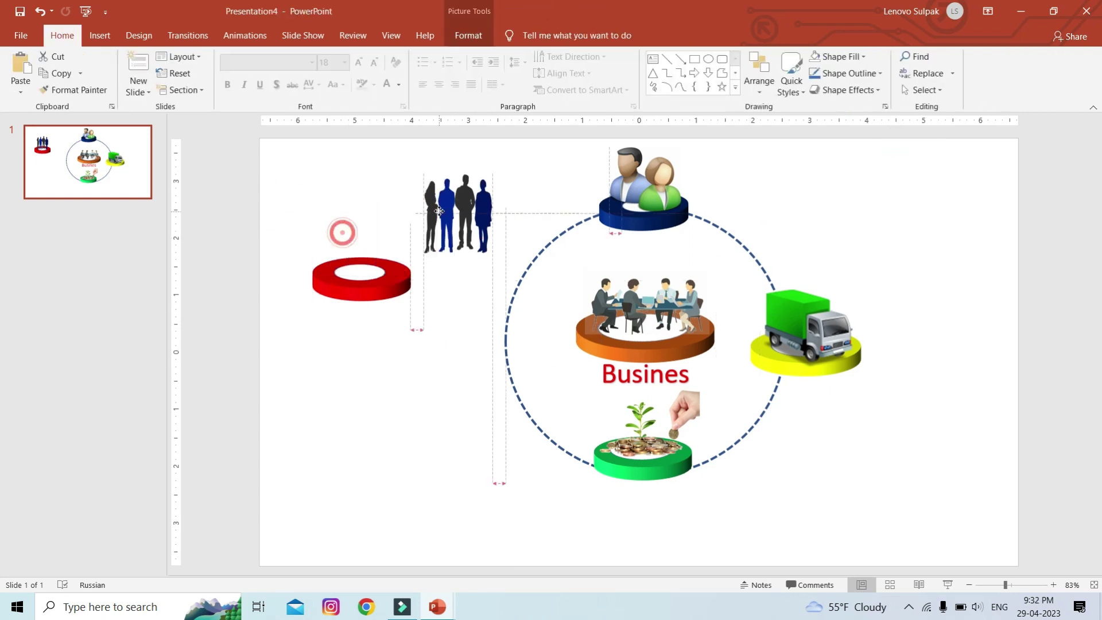
Ungroup the red ring, separate its white ellipse, and move the ring pieces lower left.
{"action": "left_click_drag", "start_coordinate": [331, 285], "coordinate": [335, 350]}
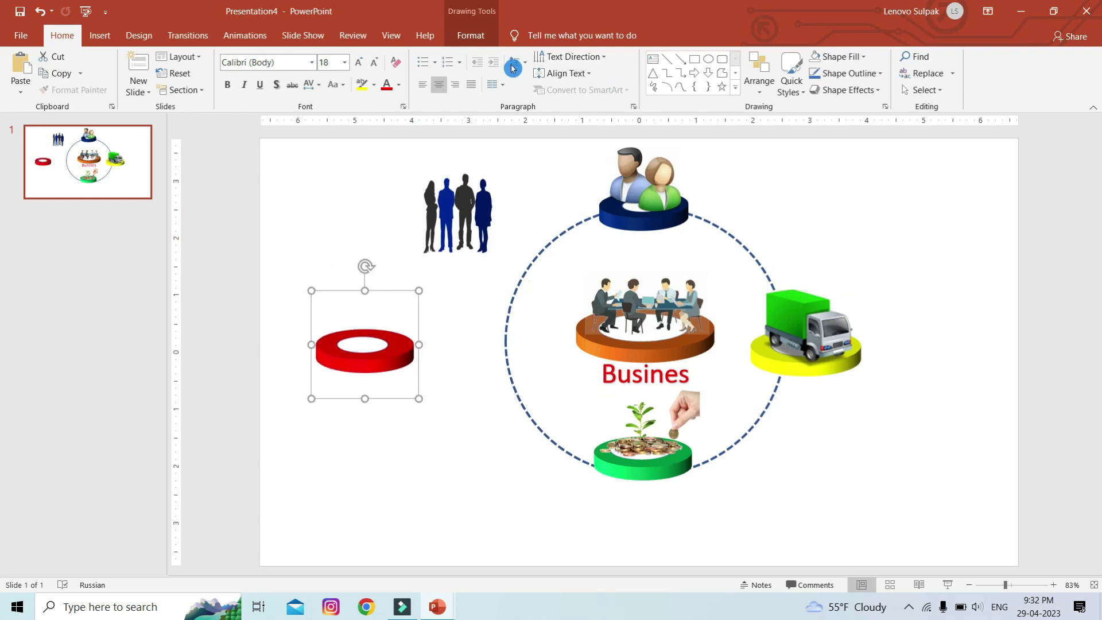
{"action": "left_click", "coordinate": [481, 38]}
{"action": "left_click", "coordinate": [957, 74]}
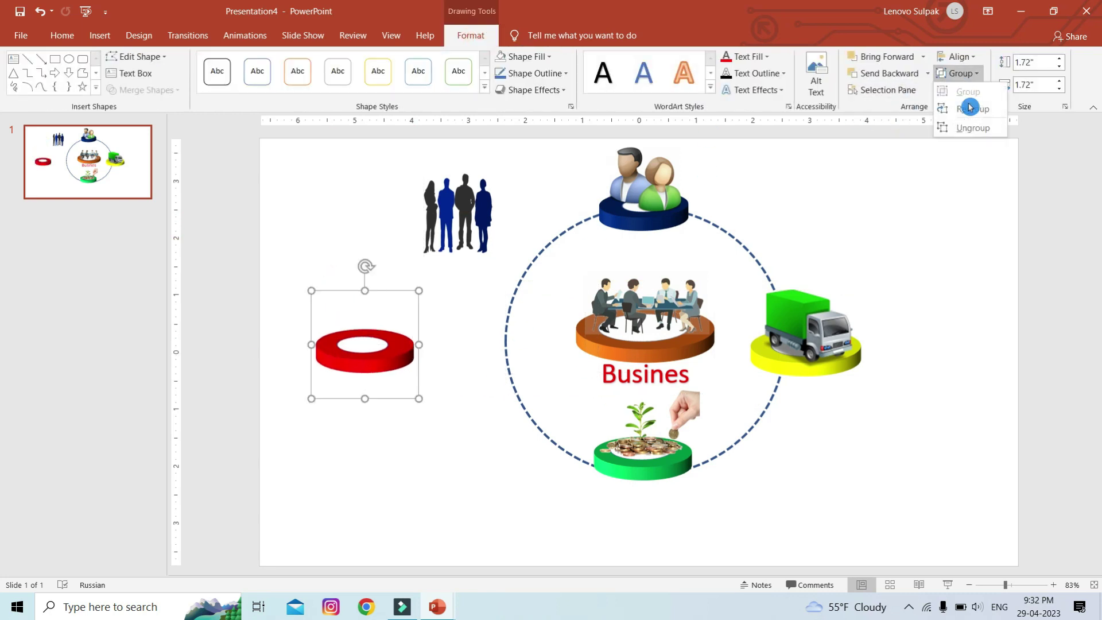
{"action": "left_click", "coordinate": [971, 129]}
{"action": "left_click", "coordinate": [350, 465]}
{"action": "mouse_move", "coordinate": [359, 350]}
{"action": "left_mouse_down"}
{"action": "mouse_move", "coordinate": [412, 445]}
{"action": "mouse_move", "coordinate": [420, 441]}
{"action": "mouse_move", "coordinate": [400, 379]}
{"action": "left_mouse_up"}
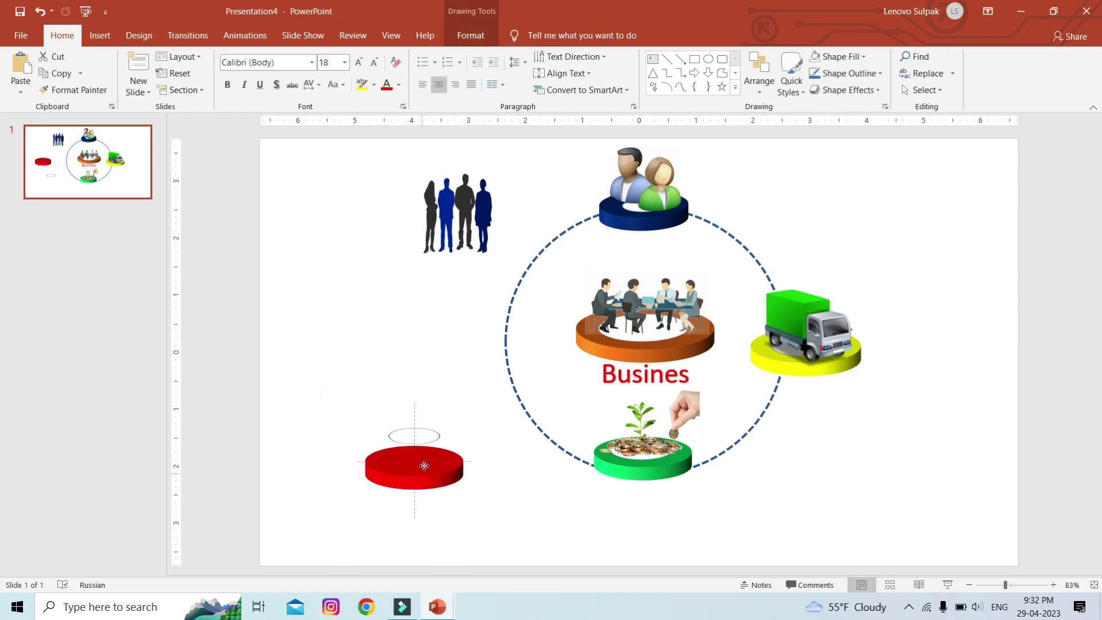
{"action": "left_click_drag", "start_coordinate": [400, 379], "coordinate": [417, 451]}
{"action": "left_click", "coordinate": [373, 325]}
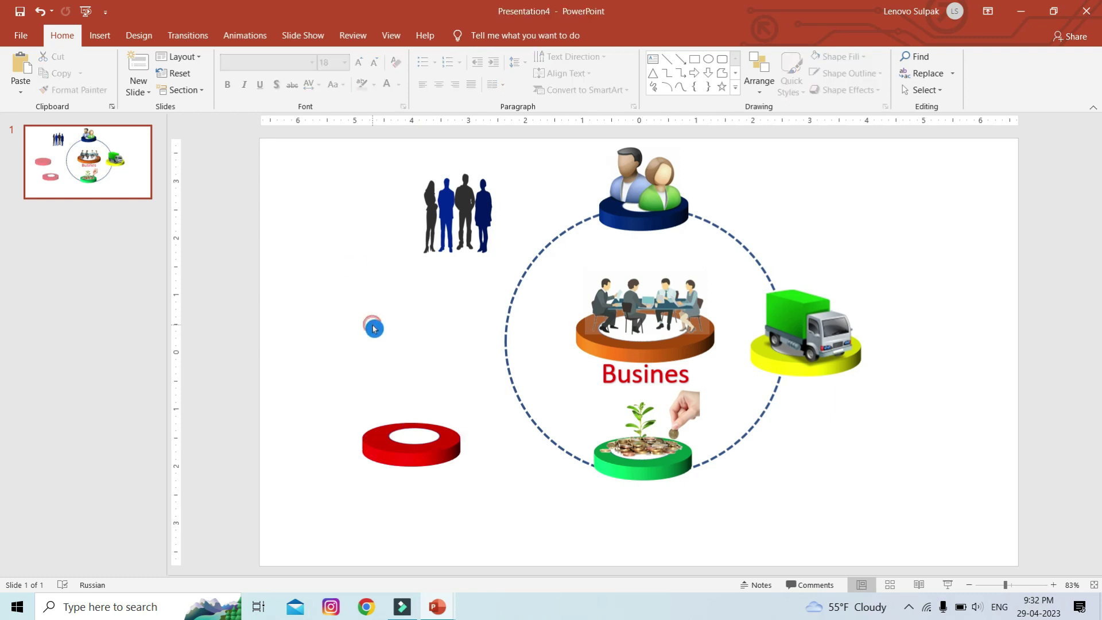
Draw a circle on the slide's left beside the silhouettes and fill it dark red.
{"action": "left_click", "coordinate": [100, 39]}
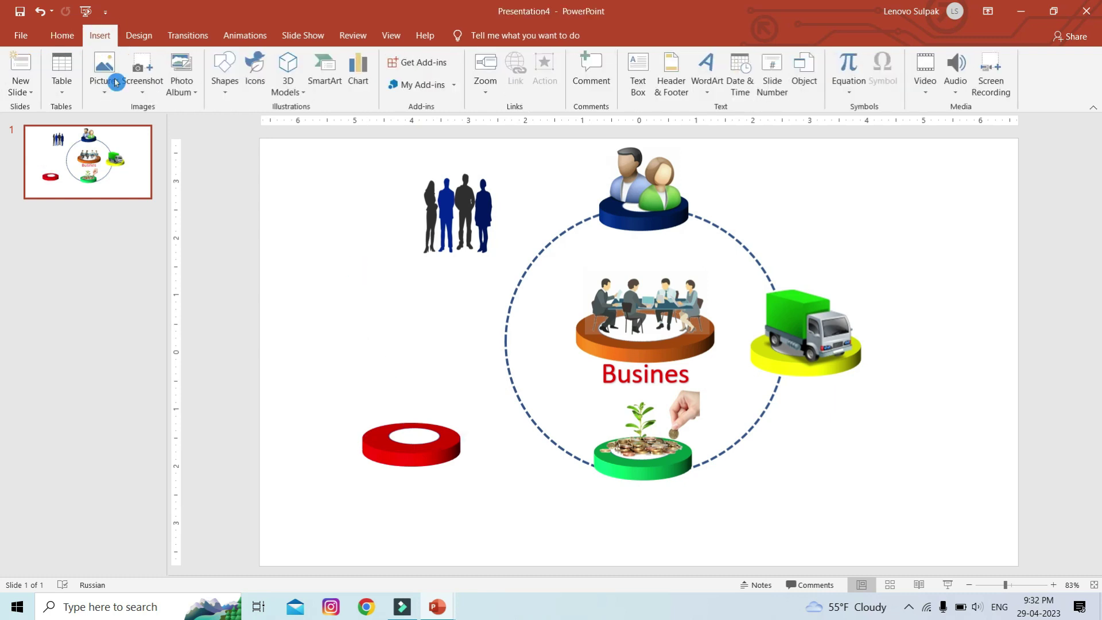
{"action": "left_click", "coordinate": [232, 91]}
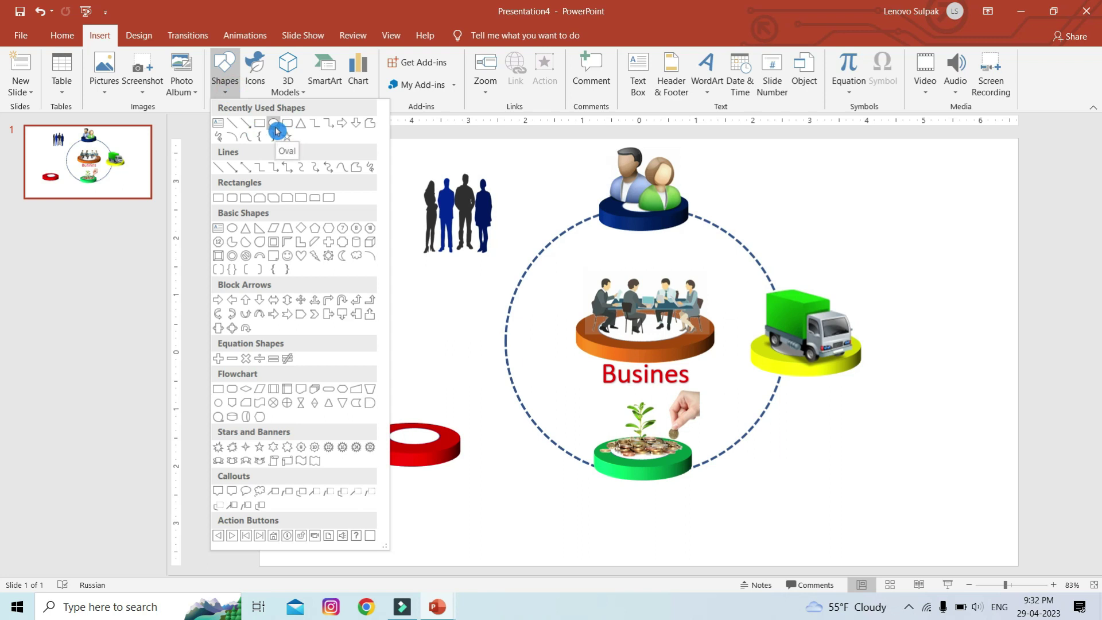
{"action": "left_click", "coordinate": [274, 125]}
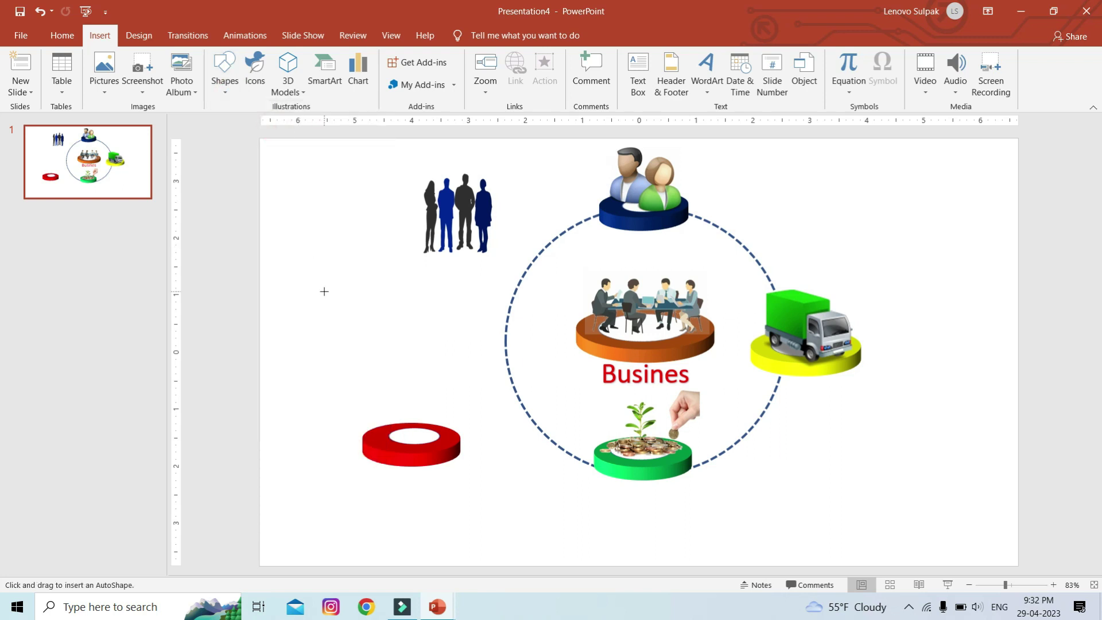
{"action": "left_click_drag", "start_coordinate": [324, 291], "coordinate": [352, 332]}
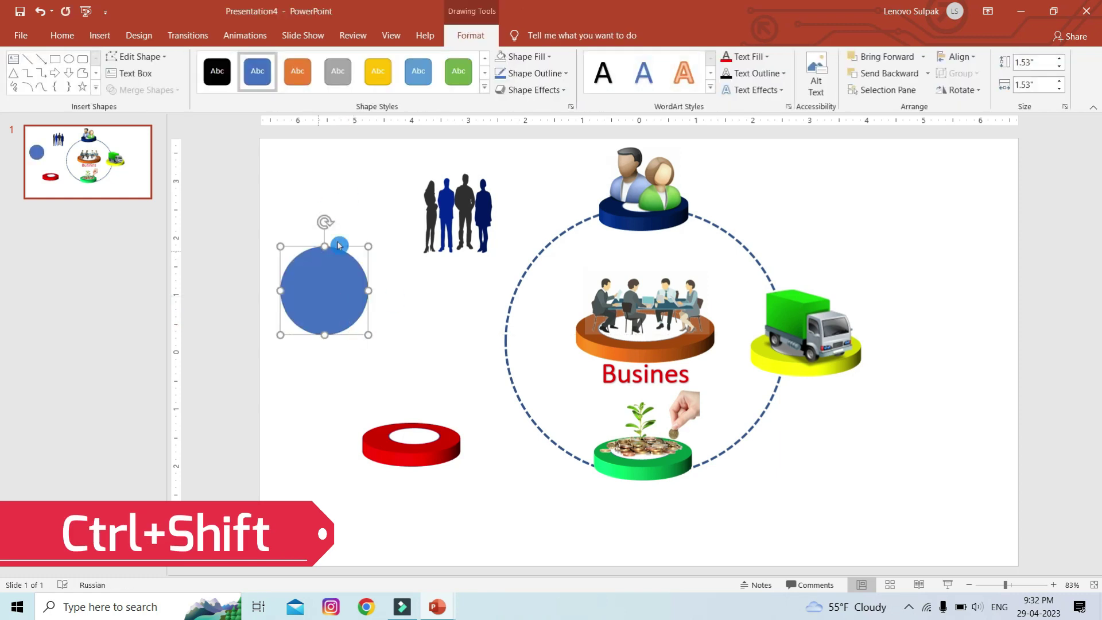
{"action": "mouse_move", "coordinate": [336, 290]}
{"action": "left_mouse_down"}
{"action": "mouse_move", "coordinate": [377, 335]}
{"action": "mouse_move", "coordinate": [382, 326]}
{"action": "left_mouse_up"}
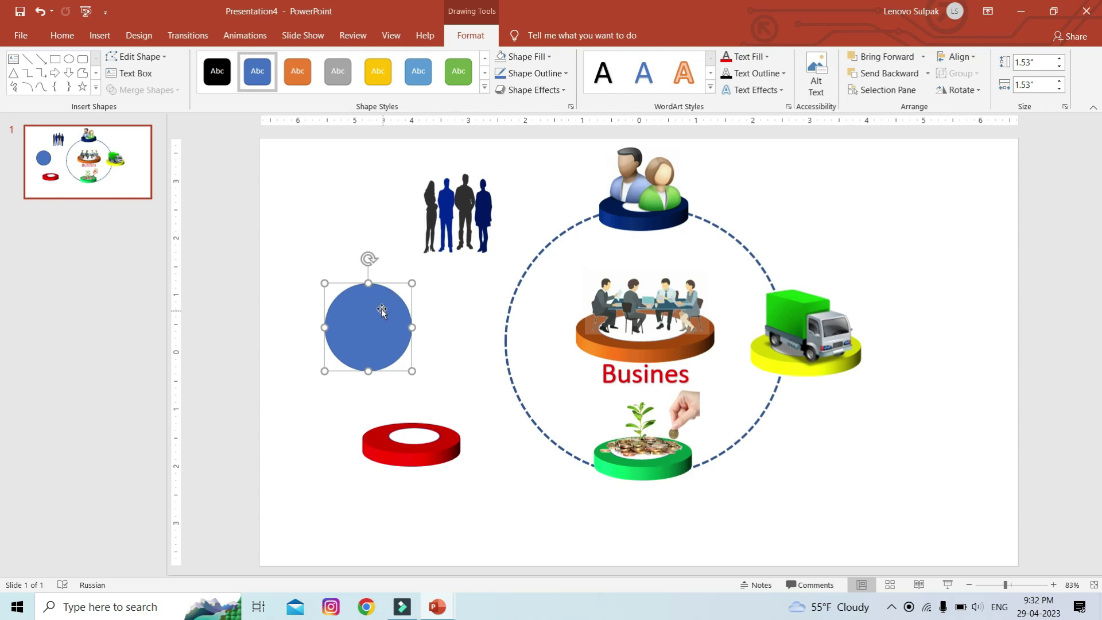
{"action": "left_click", "coordinate": [547, 57]}
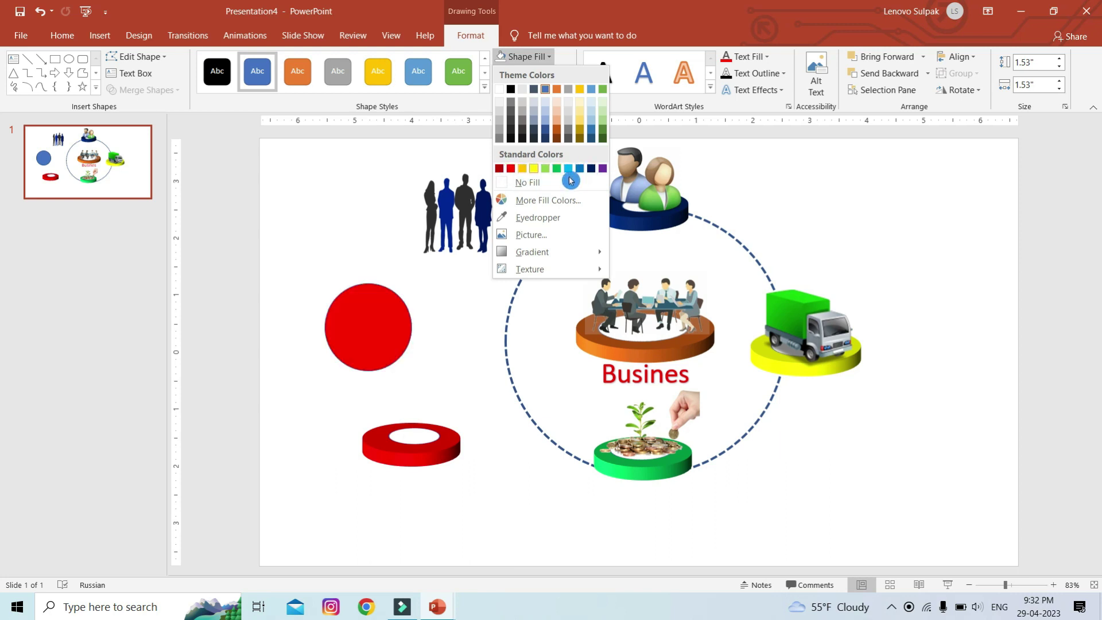
{"action": "left_click", "coordinate": [501, 168]}
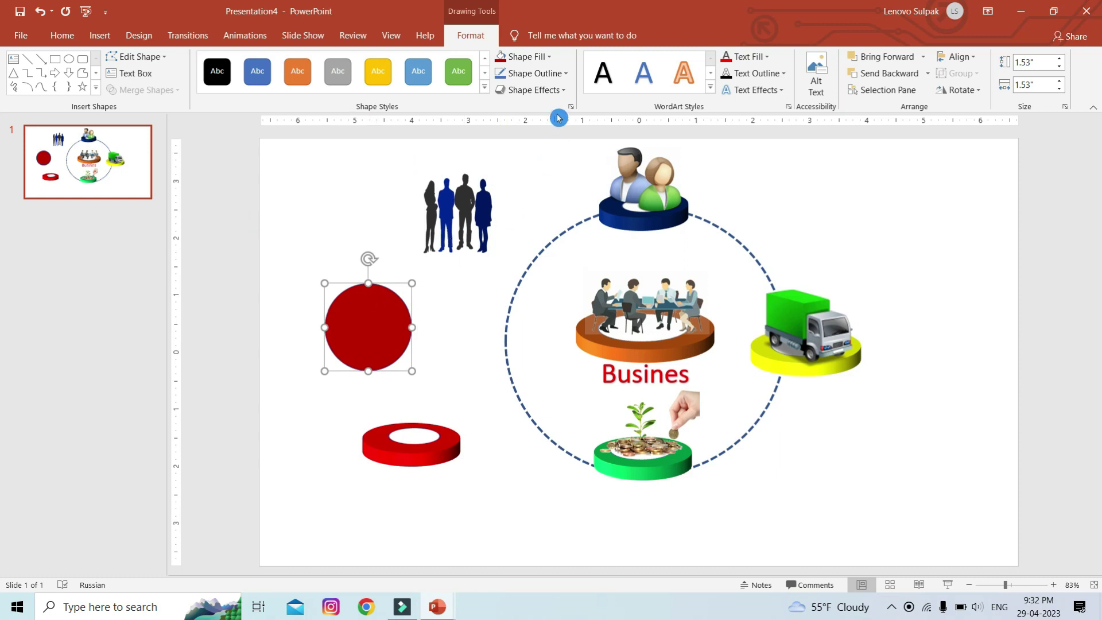
{"action": "left_click", "coordinate": [539, 73]}
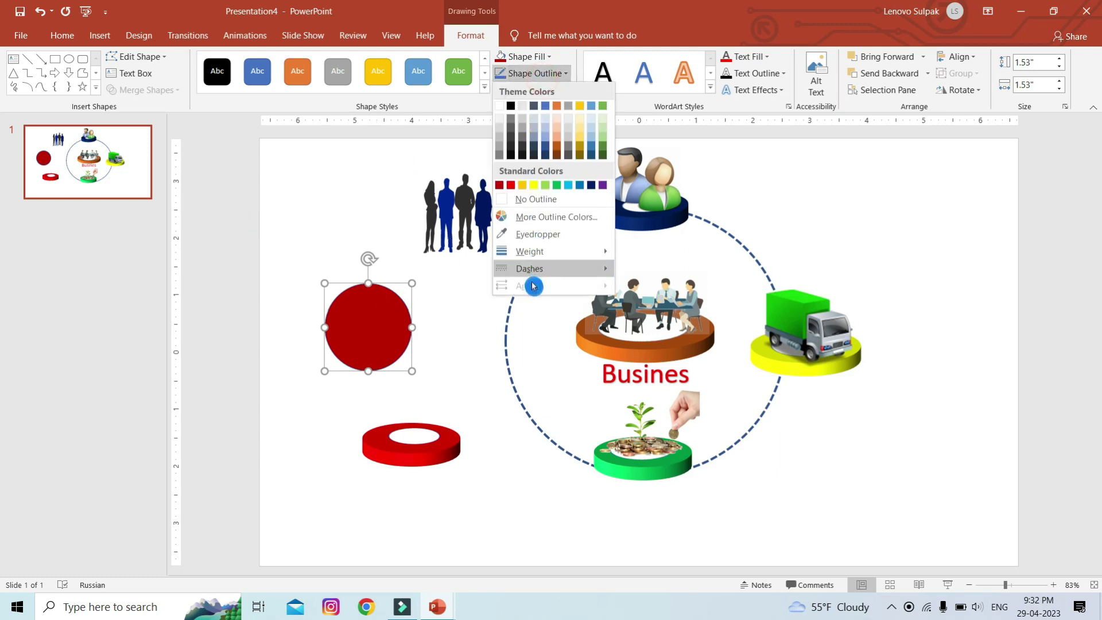
{"action": "left_click", "coordinate": [390, 359]}
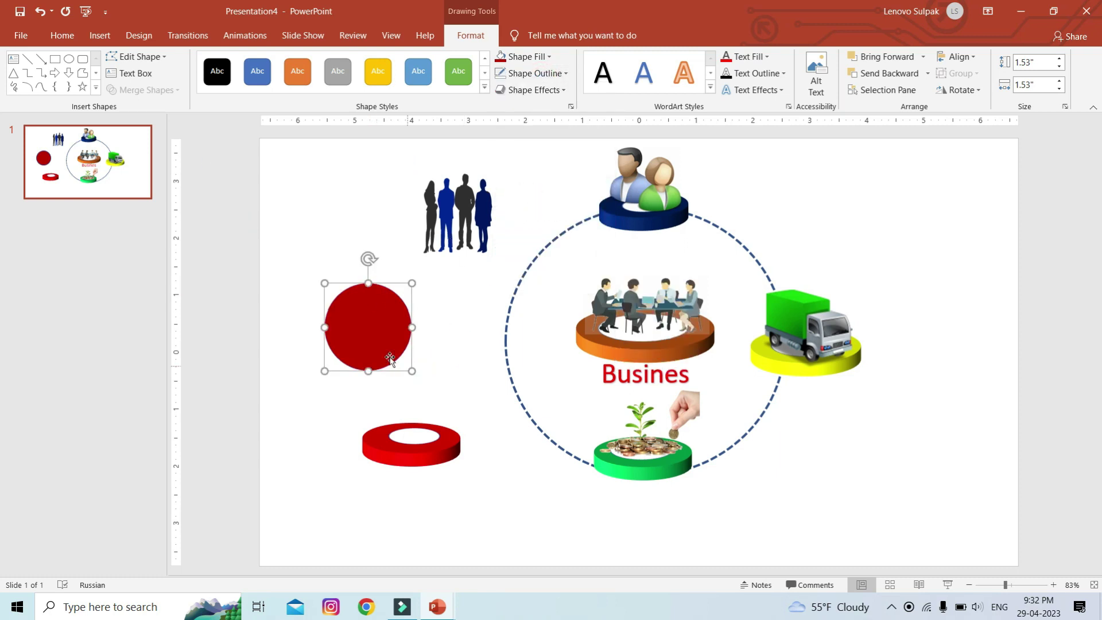
Give the red circle an Off Axis 1: Top 3-D rotation and 17 pt depth.
{"action": "right_click", "coordinate": [358, 321]}
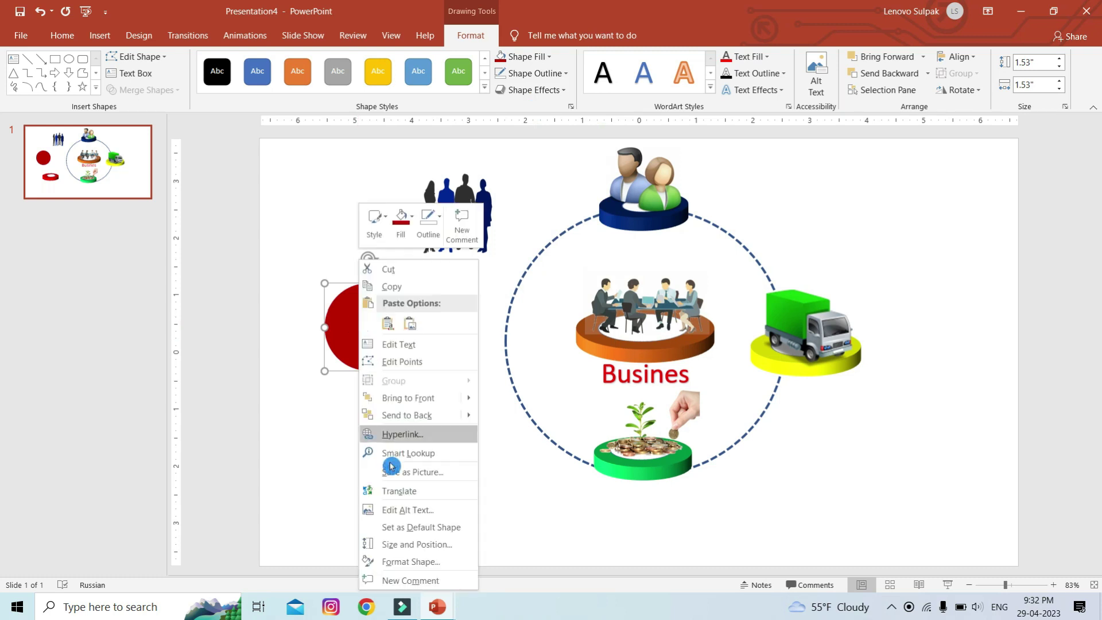
{"action": "left_click", "coordinate": [401, 562]}
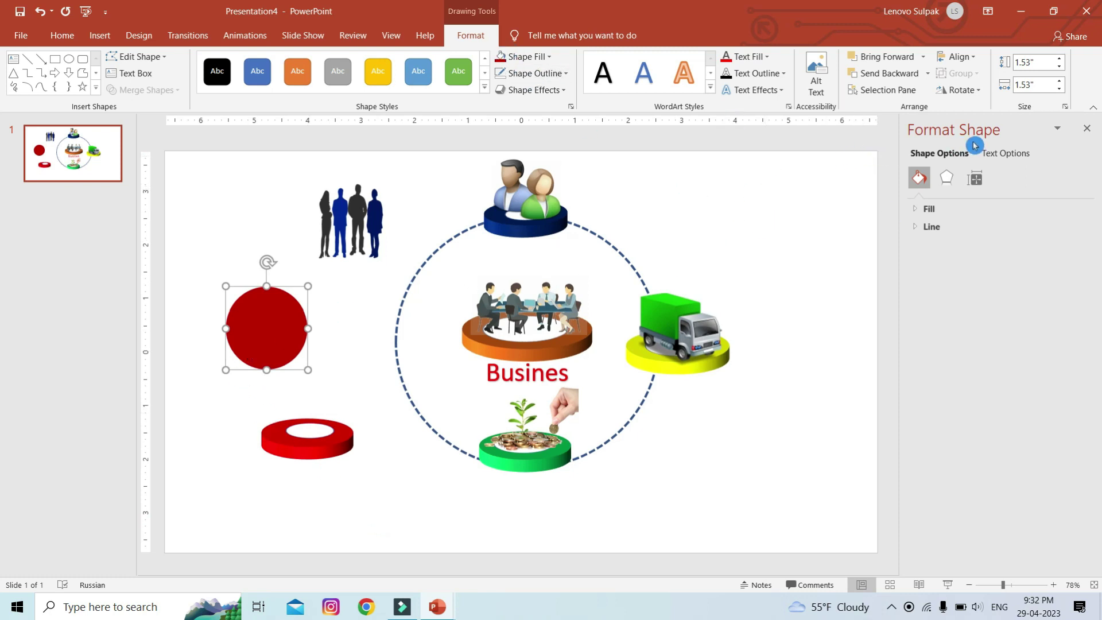
{"action": "left_click", "coordinate": [948, 182]}
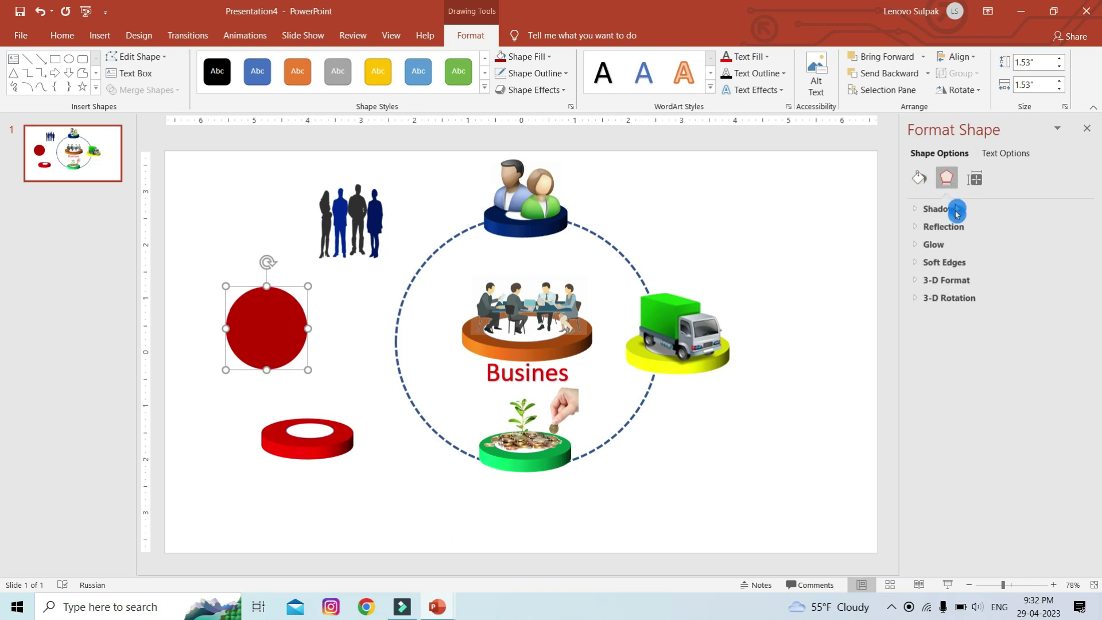
{"action": "left_click", "coordinate": [950, 305]}
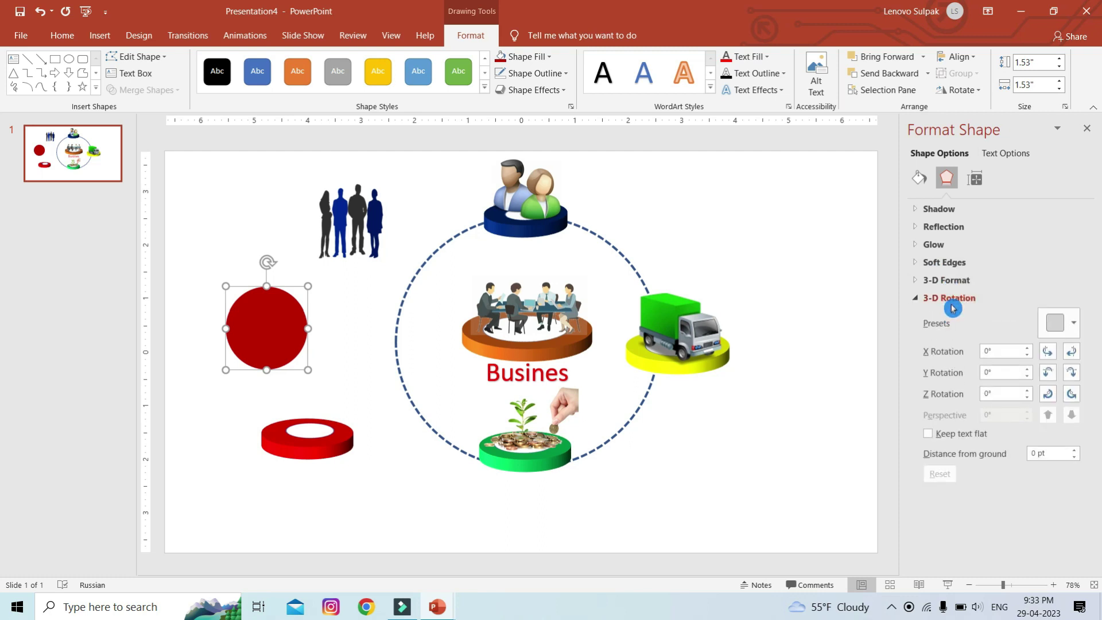
{"action": "left_click", "coordinate": [1073, 331]}
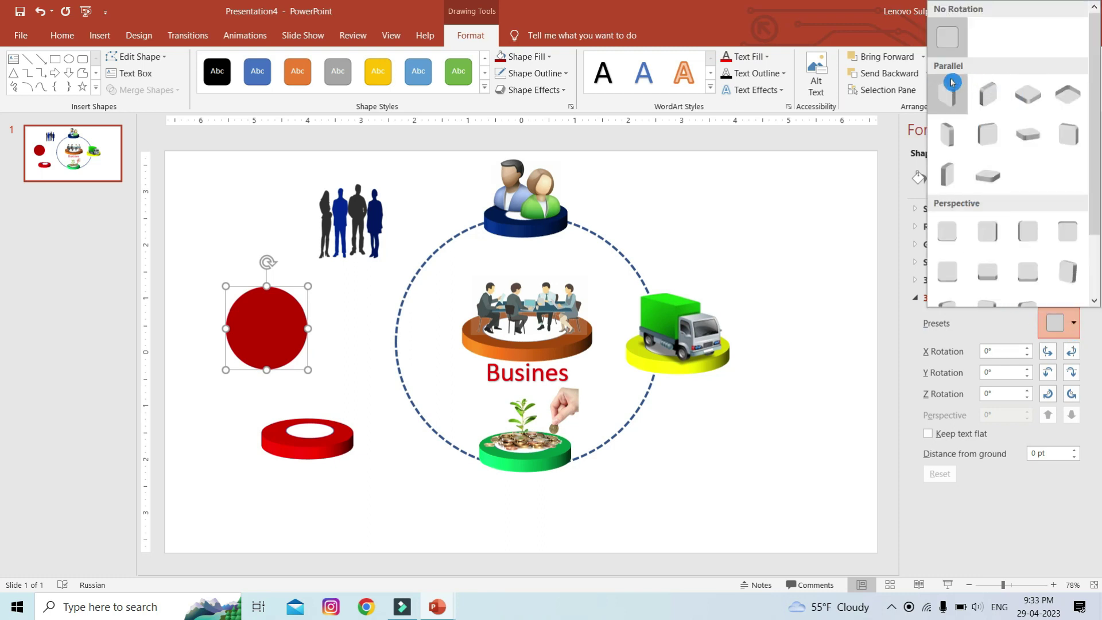
{"action": "left_click", "coordinate": [1021, 149]}
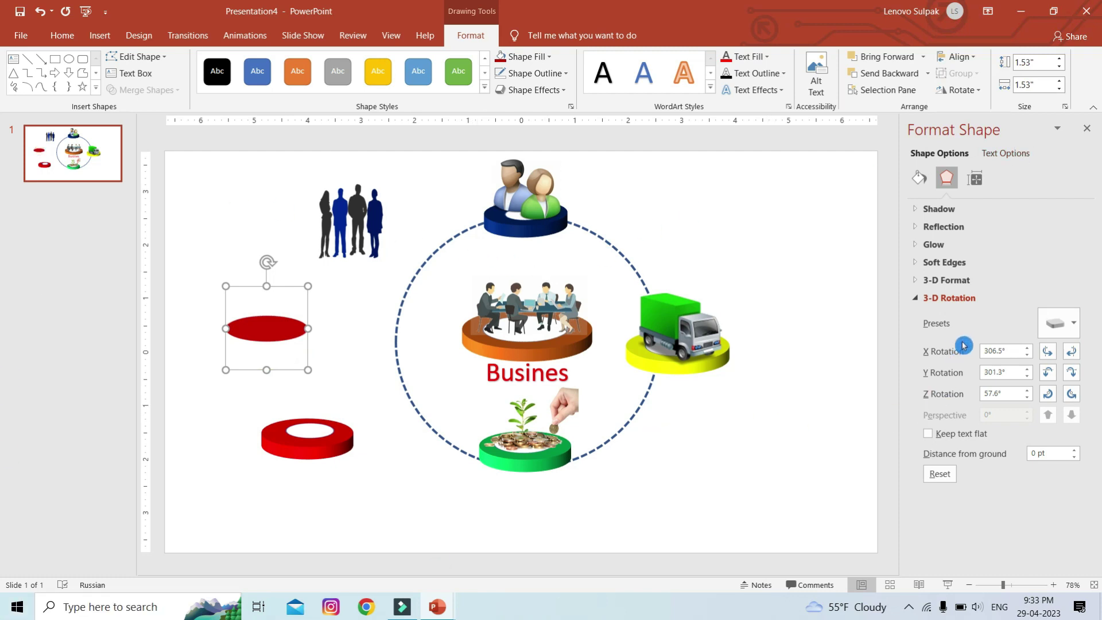
{"action": "left_click", "coordinate": [946, 281]}
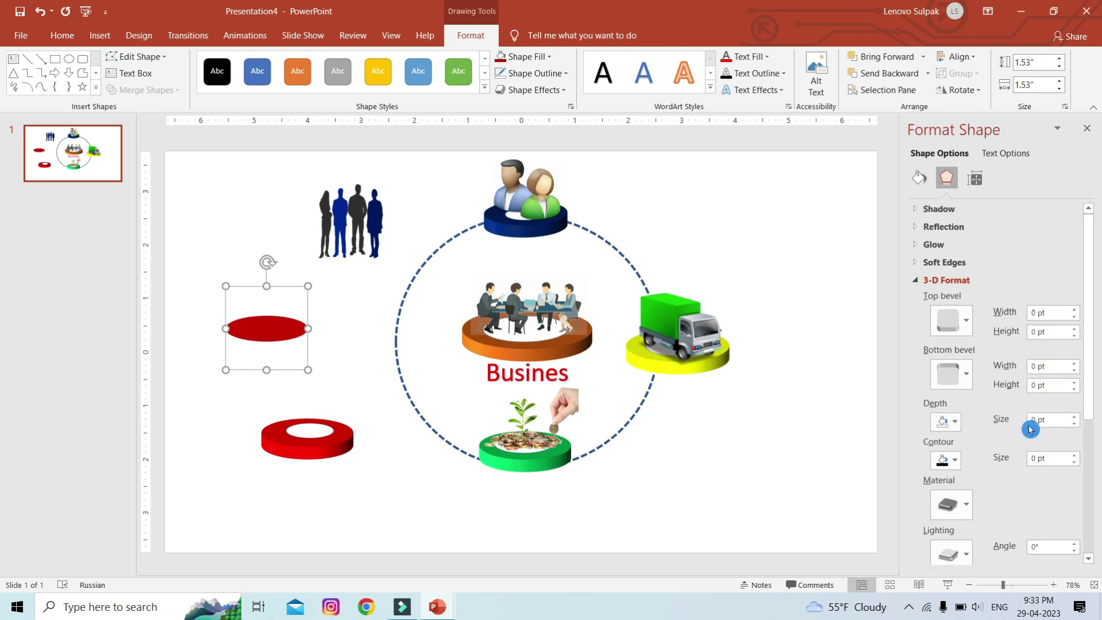
{"action": "left_click", "coordinate": [1076, 421]}
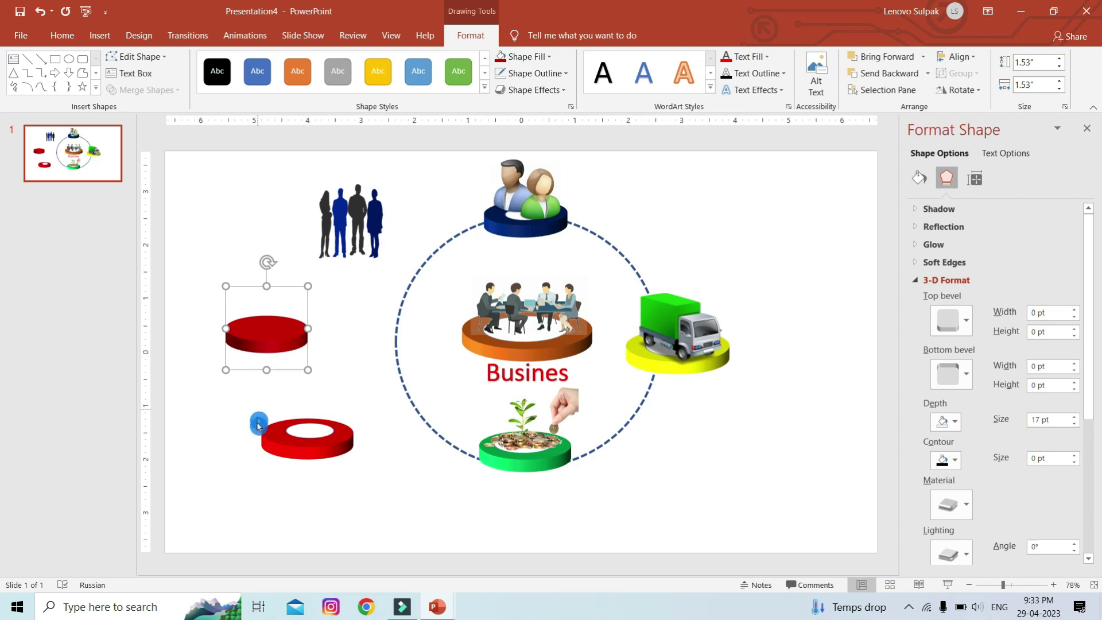
{"action": "left_click", "coordinate": [244, 436]}
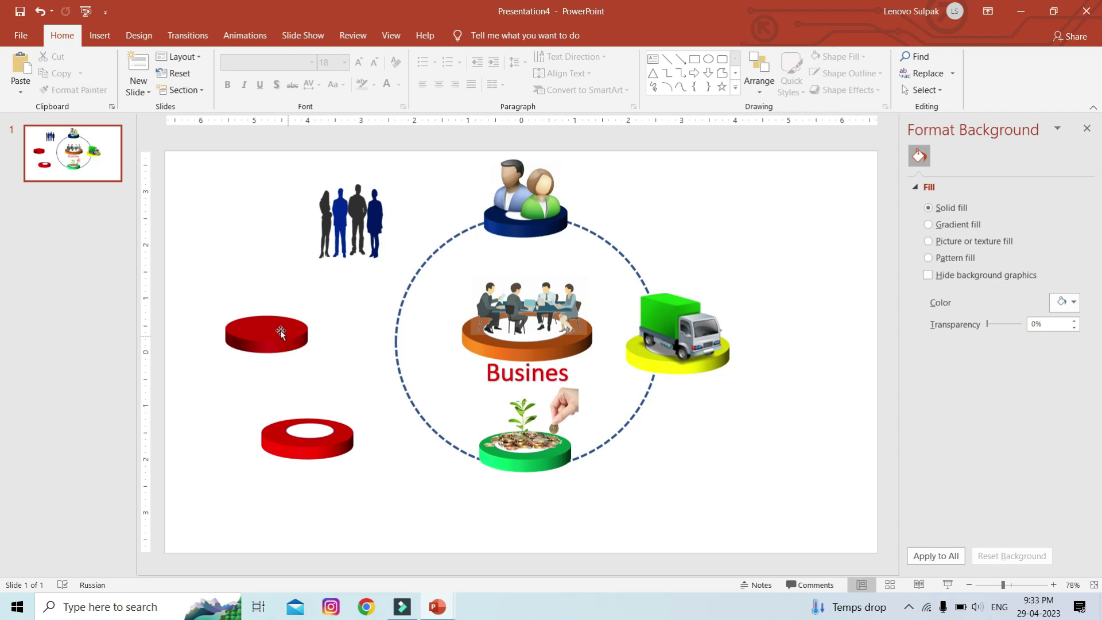
Draw a small circle above the red disc and fill it white.
{"action": "left_click", "coordinate": [99, 35]}
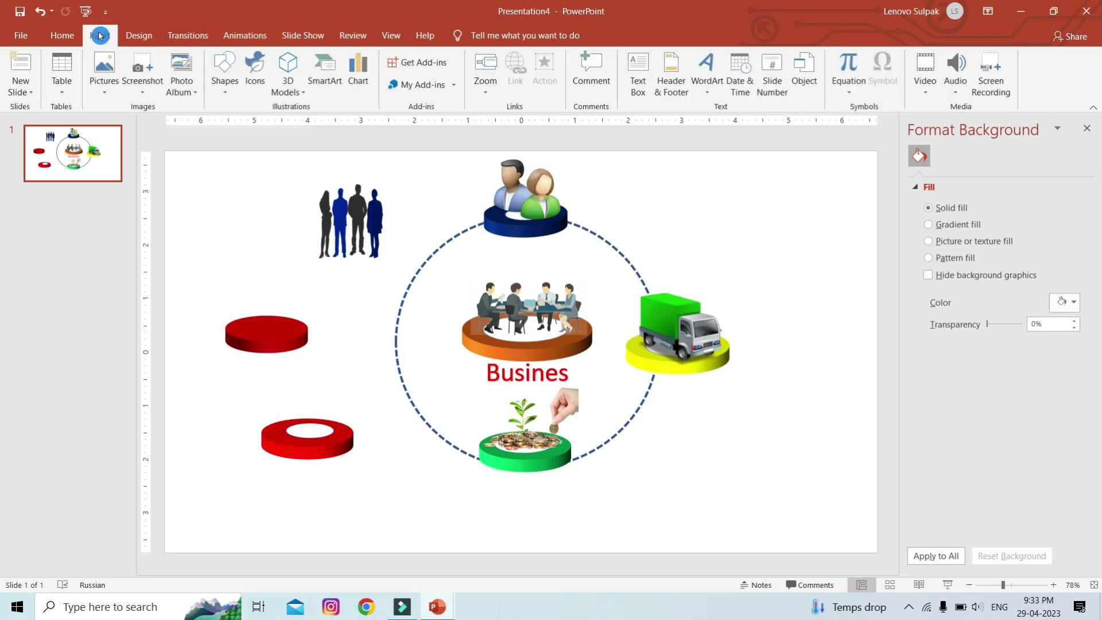
{"action": "left_click", "coordinate": [225, 80]}
{"action": "left_click", "coordinate": [272, 123]}
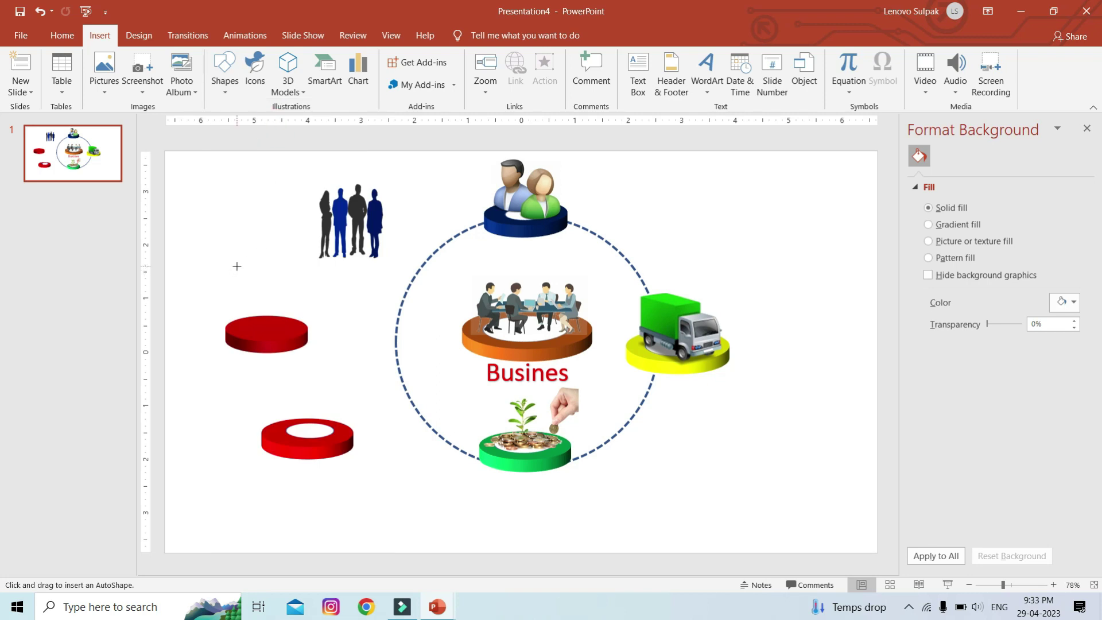
{"action": "left_click_drag", "start_coordinate": [237, 265], "coordinate": [257, 284]}
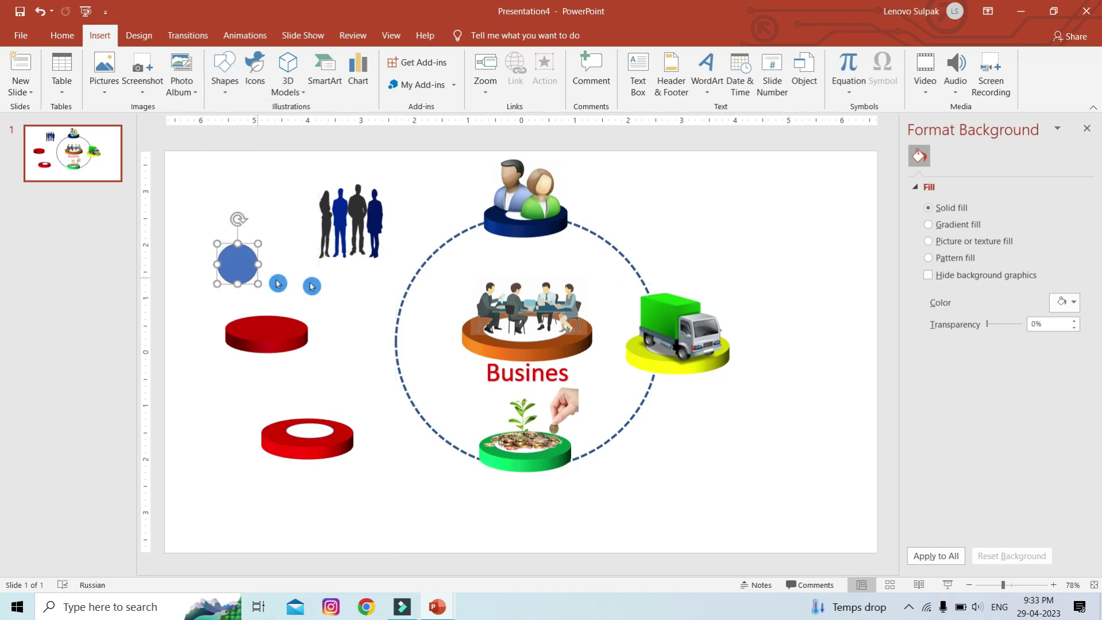
{"action": "left_click", "coordinate": [526, 56]}
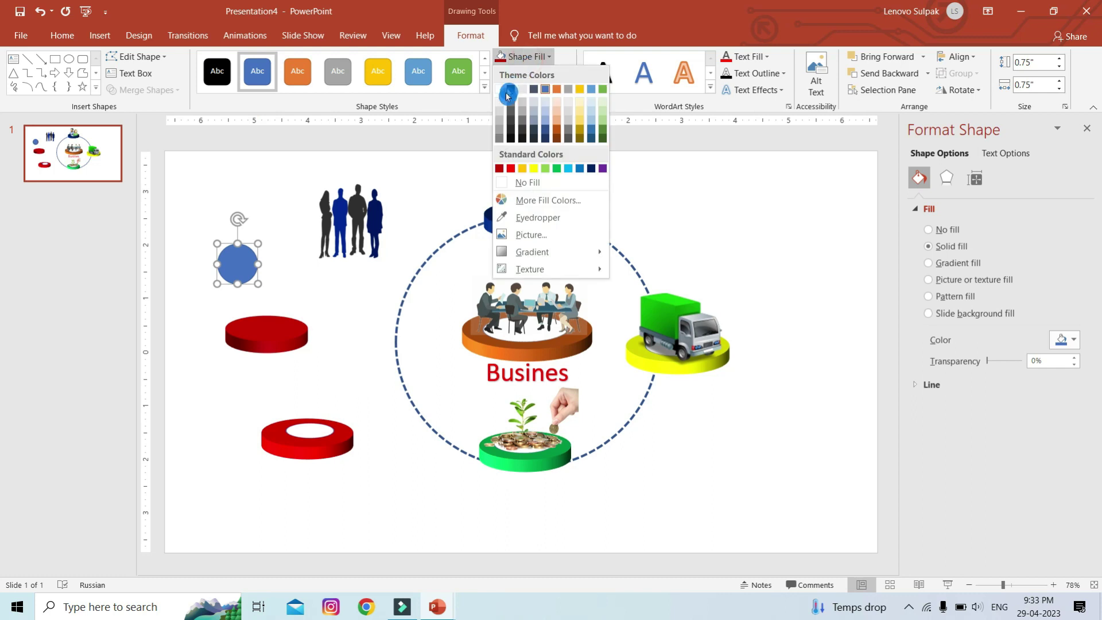
{"action": "left_click", "coordinate": [502, 91]}
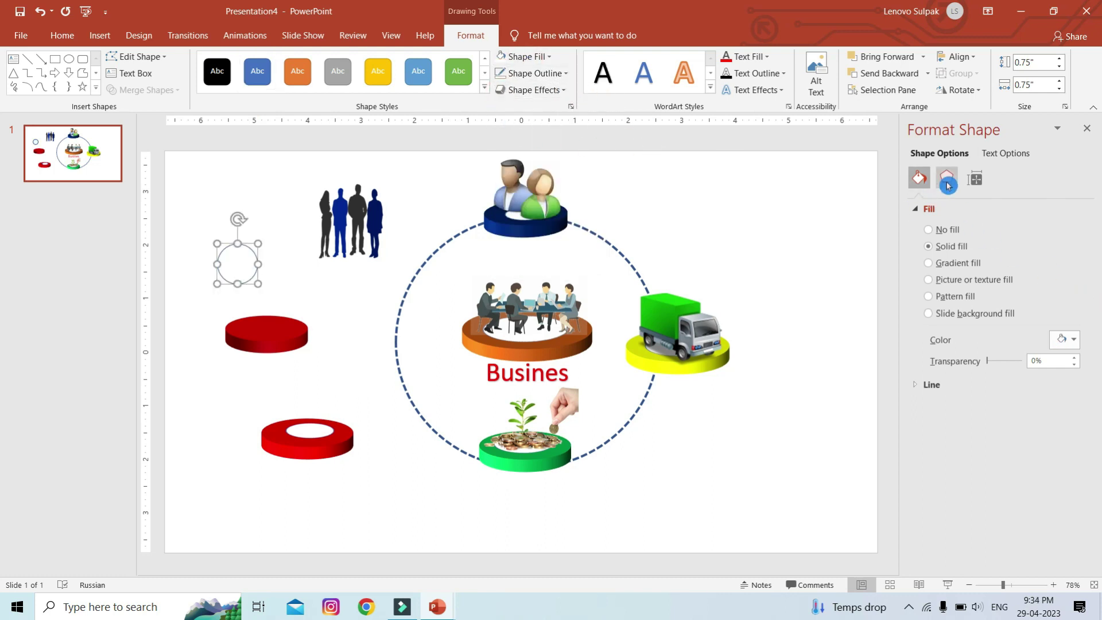
Tilt the white oval with a 3-D rotation preset and place it on the red disc.
{"action": "left_click", "coordinate": [536, 90]}
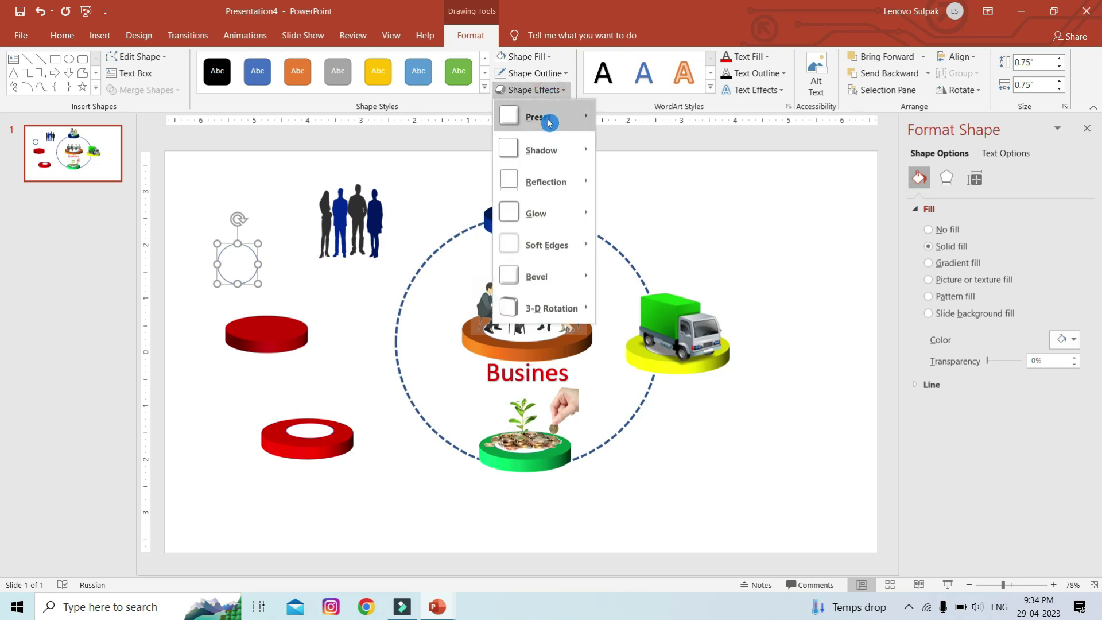
{"action": "mouse_move", "coordinate": [551, 308]}
{"action": "left_click", "coordinate": [693, 321]}
{"action": "left_click", "coordinate": [238, 266]}
{"action": "left_click_drag", "start_coordinate": [254, 302], "coordinate": [267, 332]}
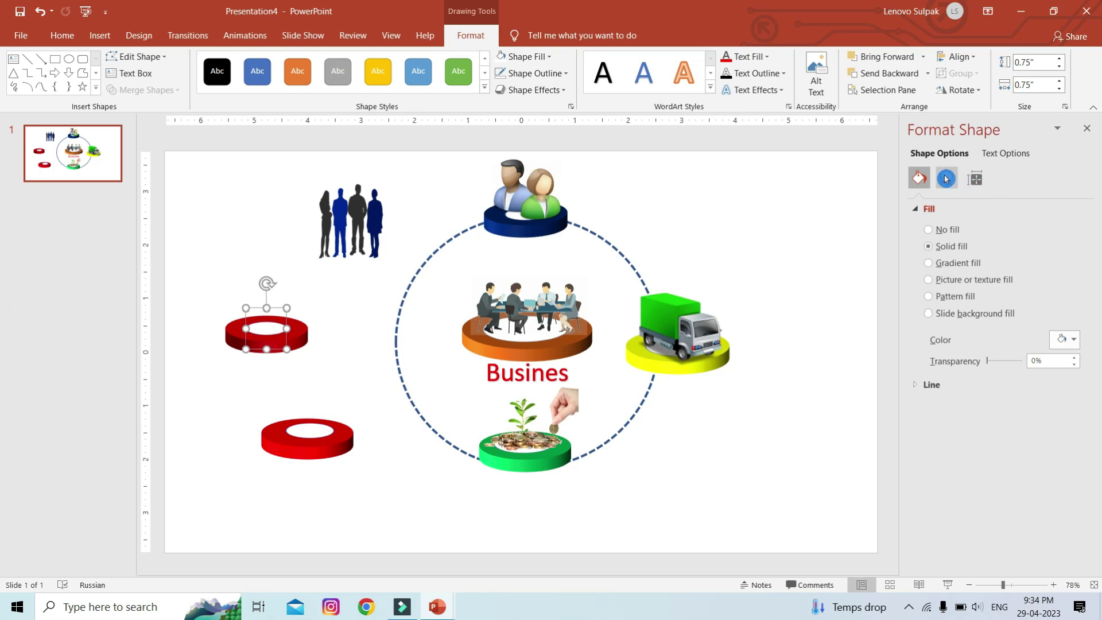
{"action": "left_click", "coordinate": [946, 179]}
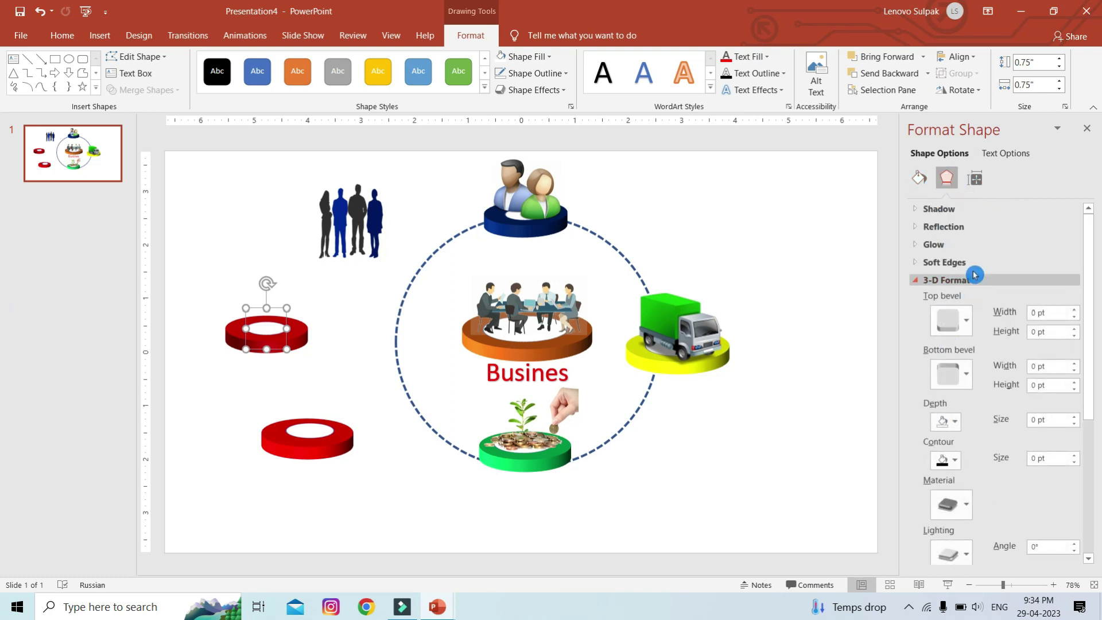
{"action": "left_click", "coordinate": [946, 280]}
{"action": "left_click", "coordinate": [955, 298]}
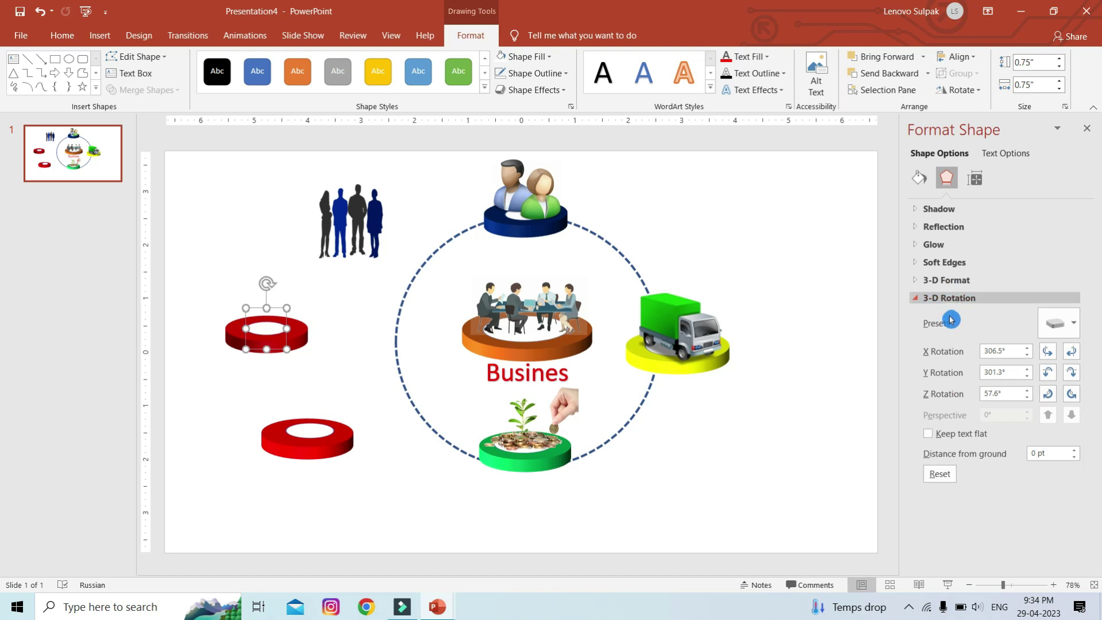
{"action": "left_click", "coordinate": [952, 298]}
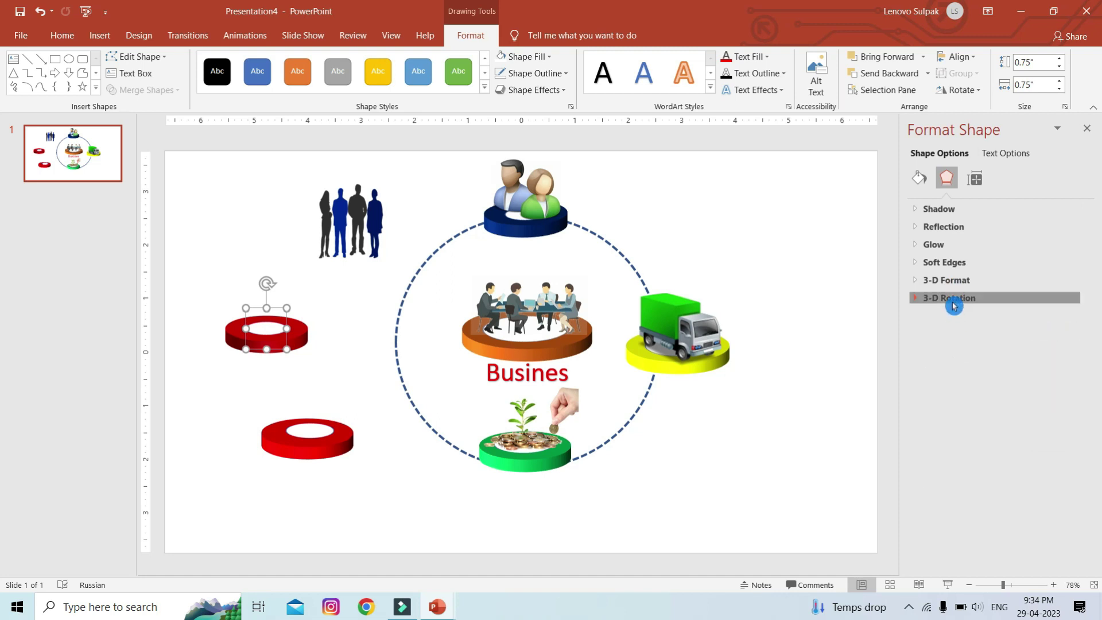
{"action": "left_click", "coordinate": [952, 298]}
{"action": "left_click", "coordinate": [1074, 331]}
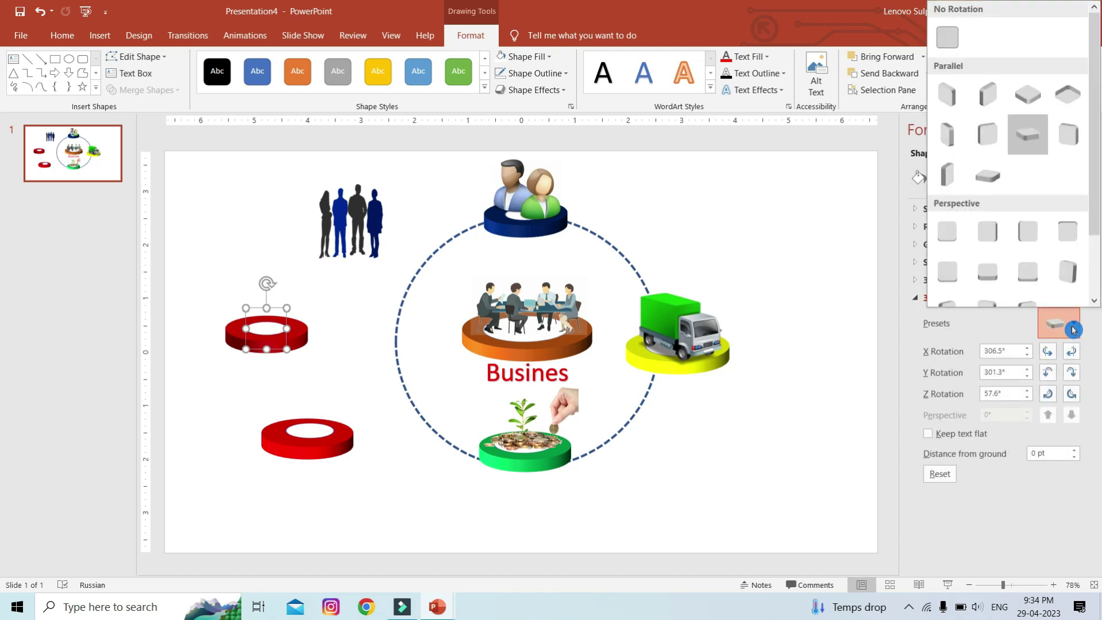
{"action": "left_click", "coordinate": [347, 367]}
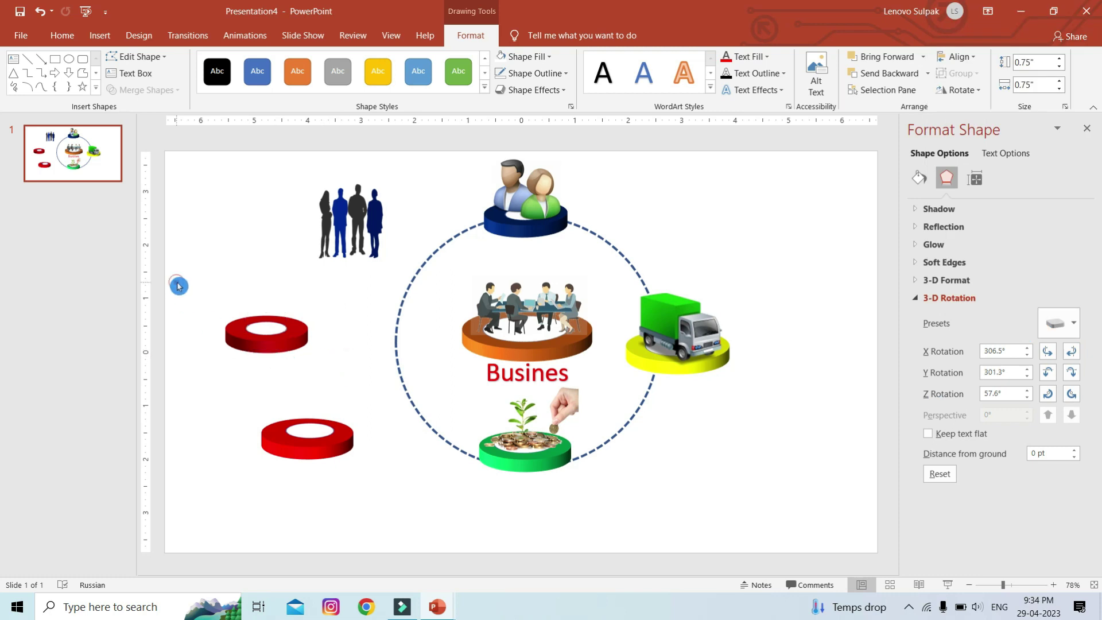
{"action": "left_click", "coordinate": [189, 255]}
Group the red disc and its white oval into one ring.
{"action": "left_click_drag", "start_coordinate": [254, 375], "coordinate": [342, 417]}
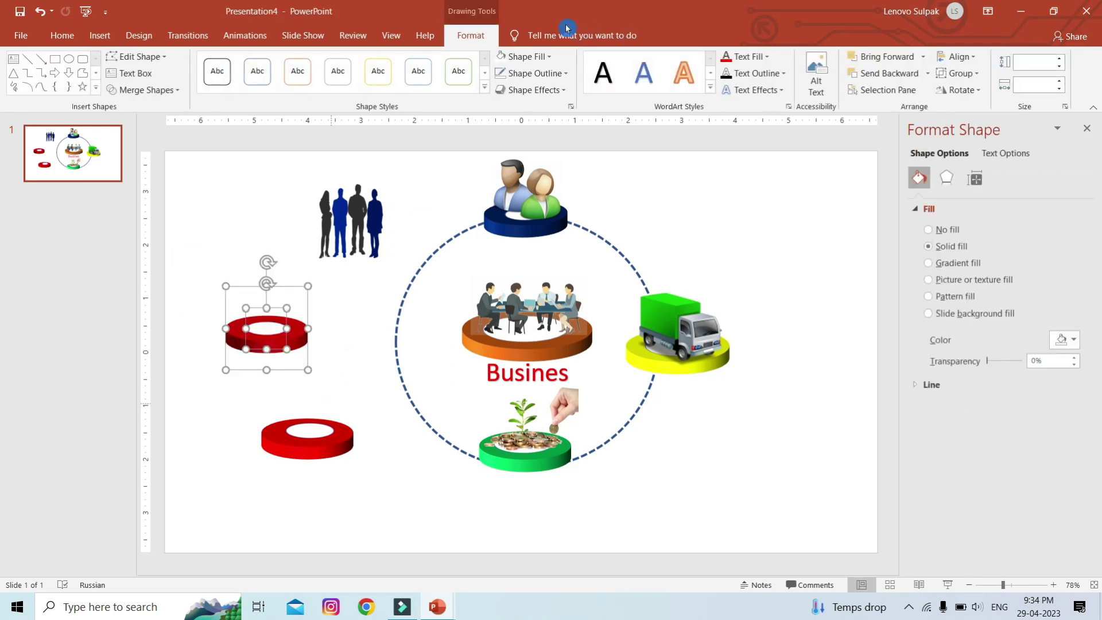
{"action": "left_click", "coordinate": [956, 73]}
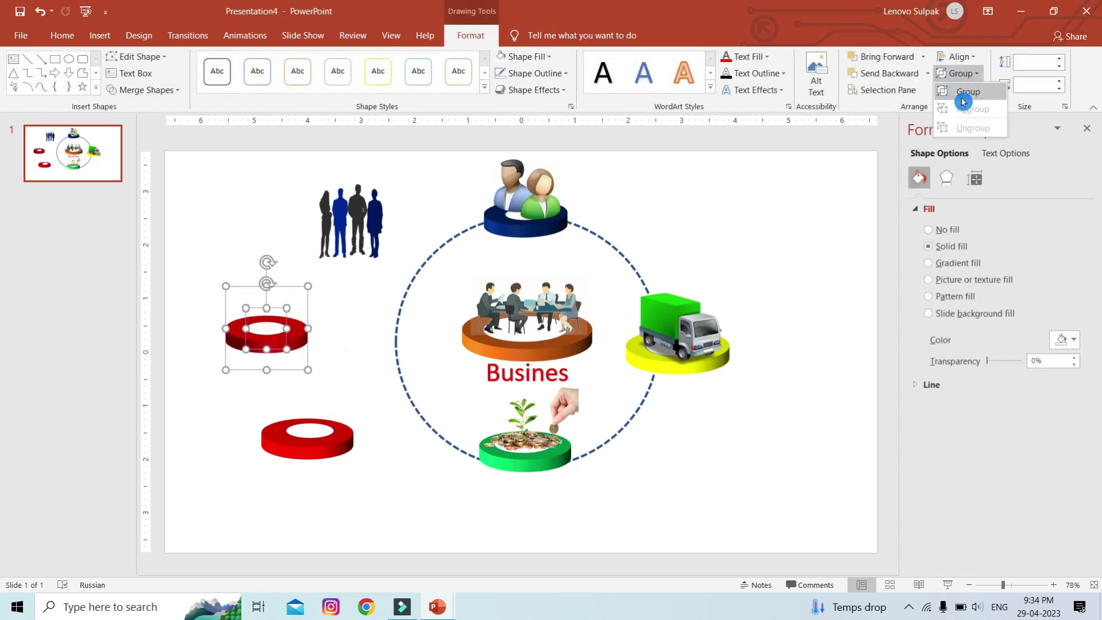
{"action": "left_click", "coordinate": [957, 91]}
Bring the silhouettes forward onto the new ring, group them, and move them toward the circle.
{"action": "left_click_drag", "start_coordinate": [354, 224], "coordinate": [275, 292]}
{"action": "left_click", "coordinate": [469, 34]}
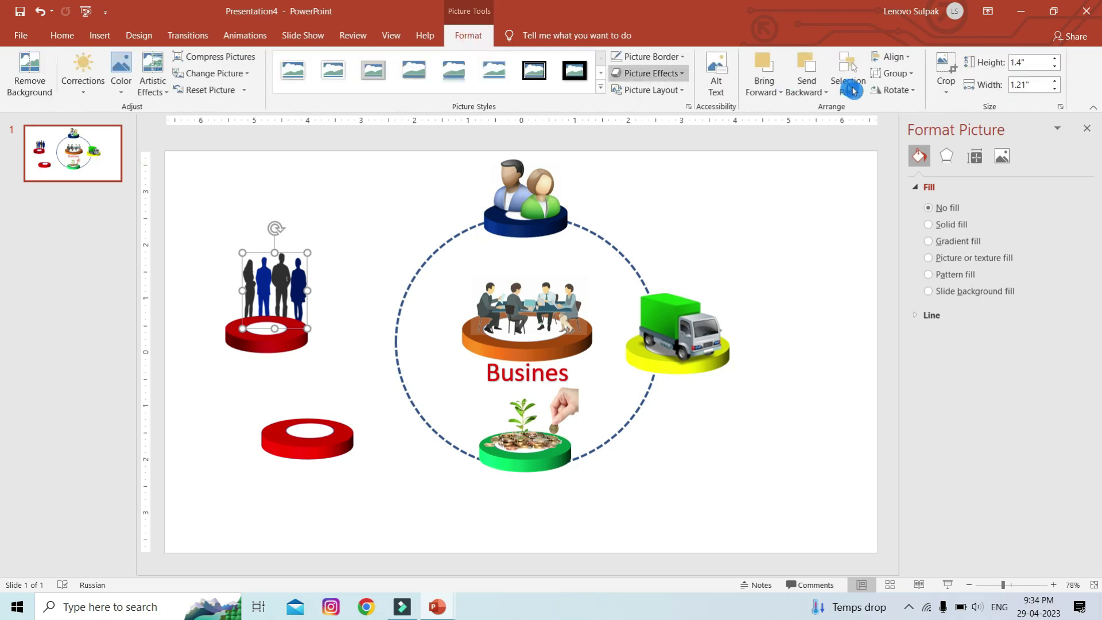
{"action": "left_click", "coordinate": [781, 92]}
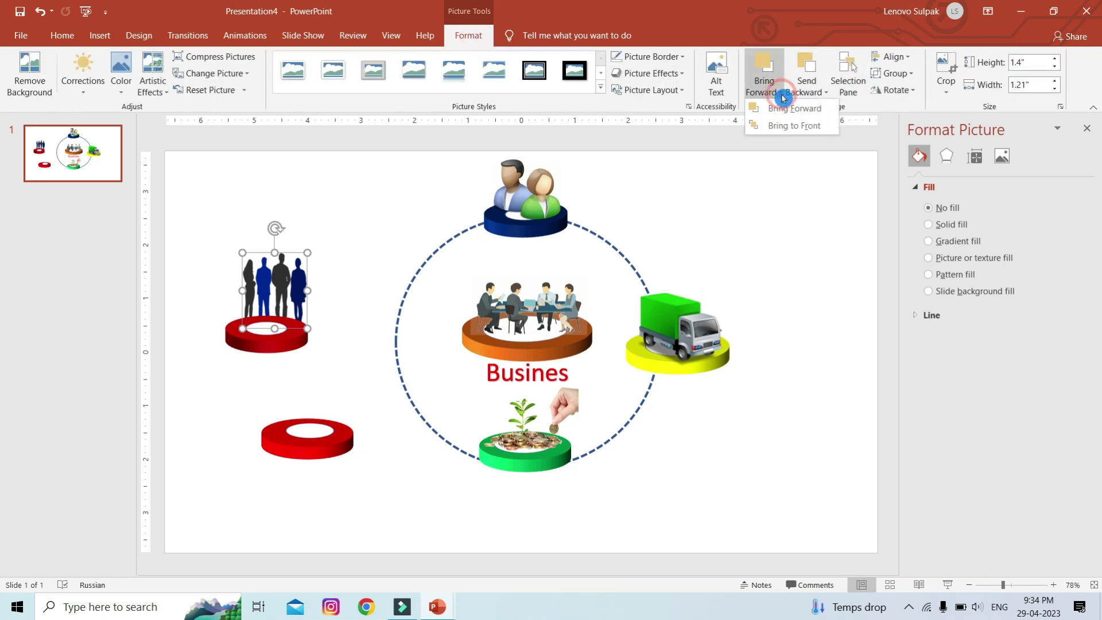
{"action": "left_click", "coordinate": [781, 125]}
{"action": "left_click_drag", "start_coordinate": [289, 282], "coordinate": [284, 284]}
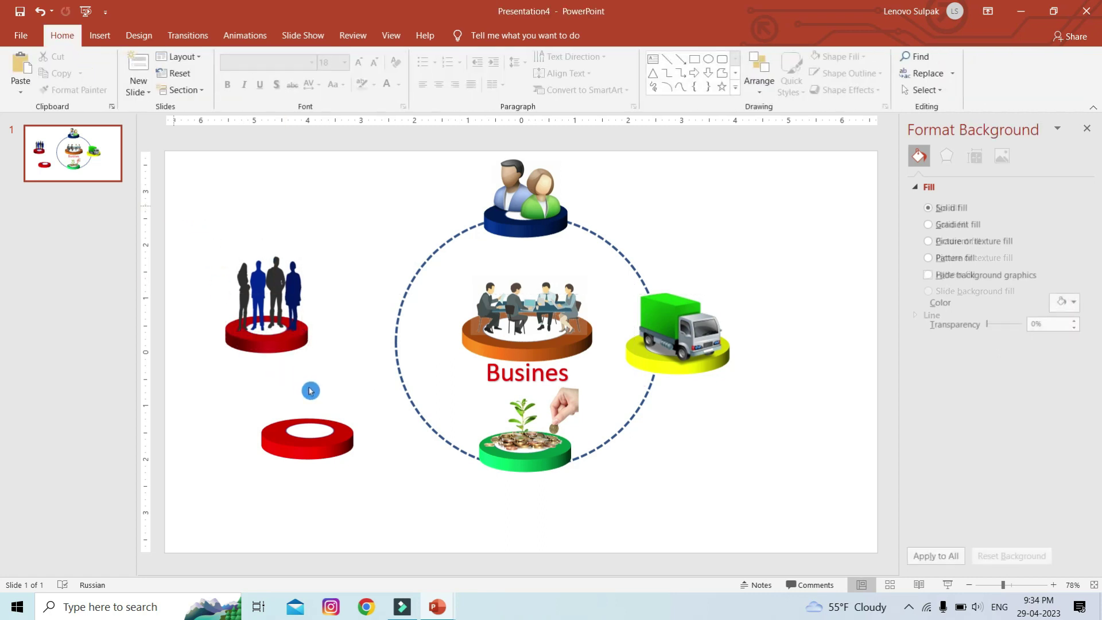
{"action": "left_click_drag", "start_coordinate": [217, 287], "coordinate": [309, 388]}
{"action": "left_click", "coordinate": [891, 73]}
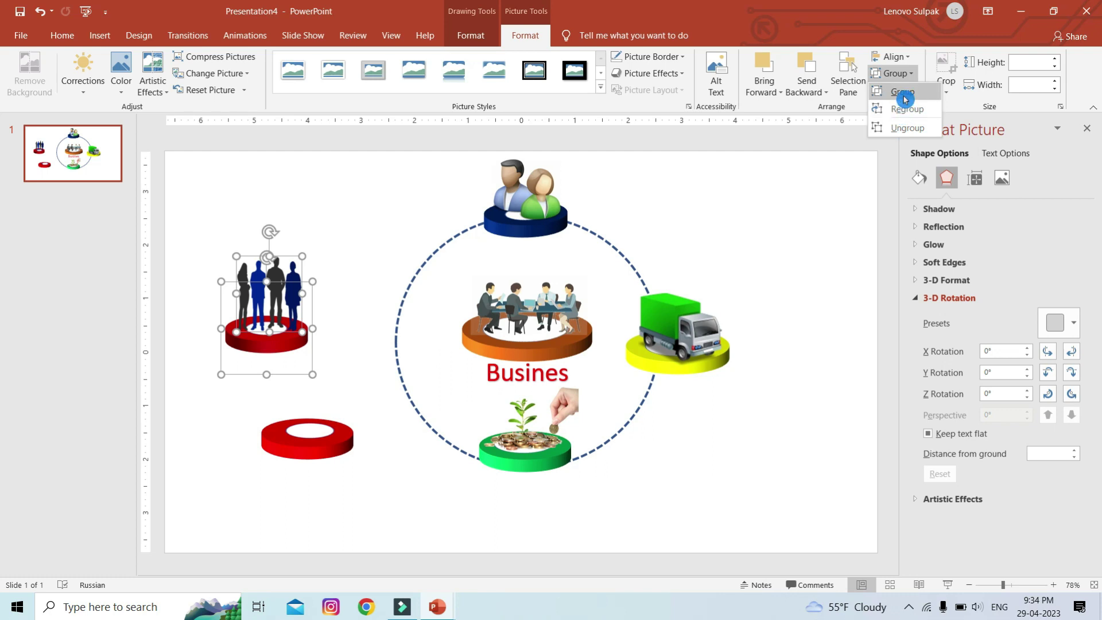
{"action": "left_click", "coordinate": [903, 91]}
{"action": "left_click_drag", "start_coordinate": [296, 333], "coordinate": [433, 294]}
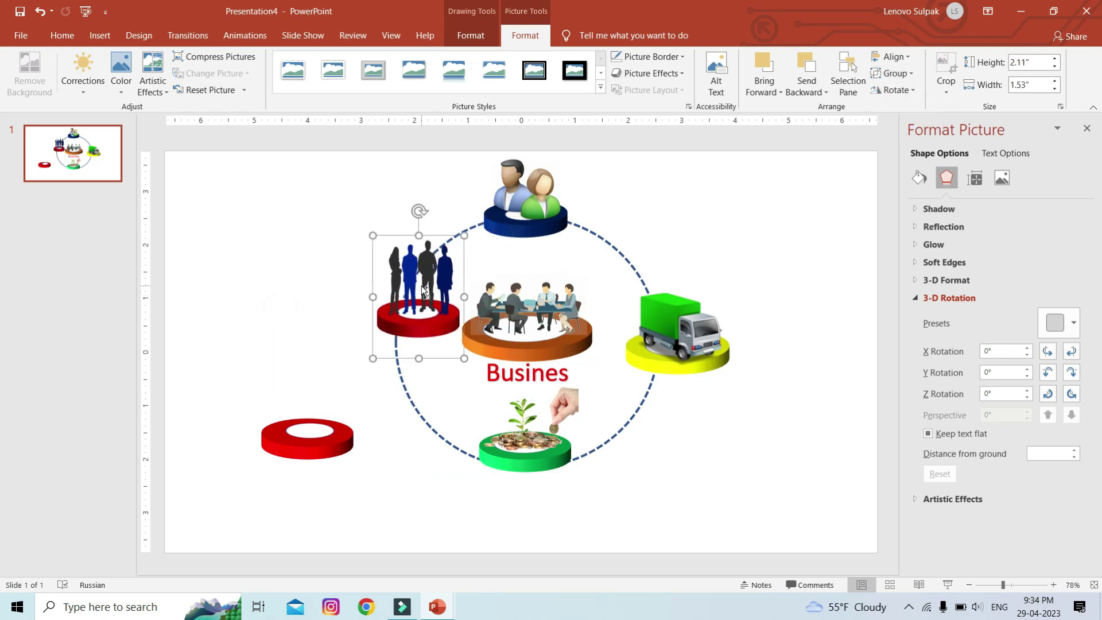
Select every object on the slide and cut it, leaving the slide blank.
{"action": "key", "text": "ctrl+a"}
{"action": "key", "text": "Delete"}
{"action": "left_click", "coordinate": [423, 290]}
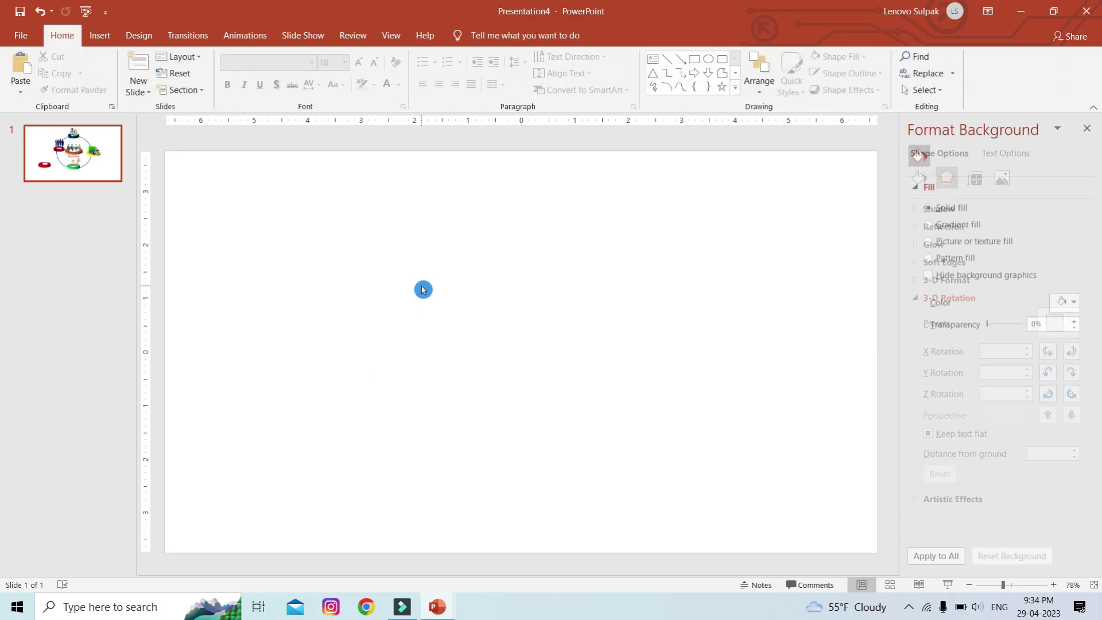
Paste the diagram back, duplicate slide 1 as slide 2, and close the Format Background pane.
{"action": "key", "text": "ctrl+v"}
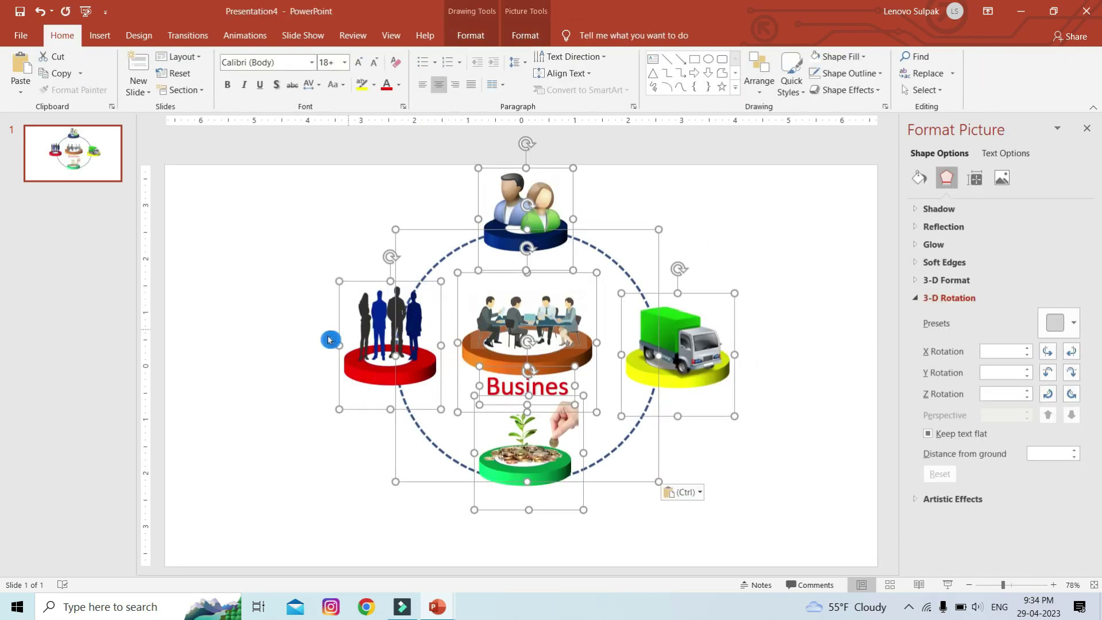
{"action": "left_click", "coordinate": [256, 310]}
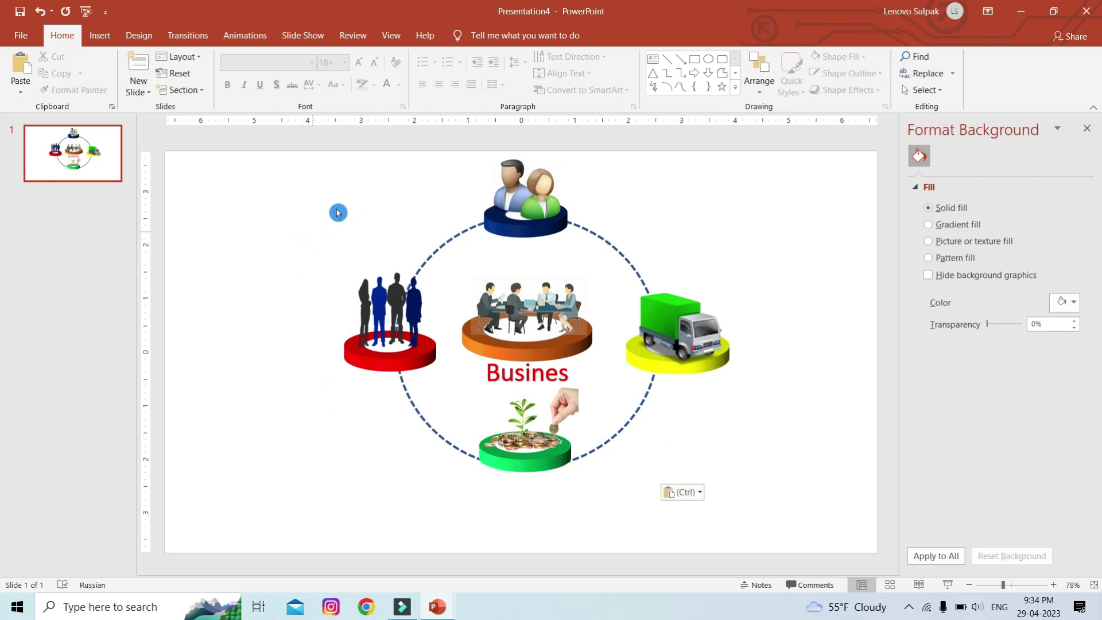
{"action": "left_click", "coordinate": [52, 159]}
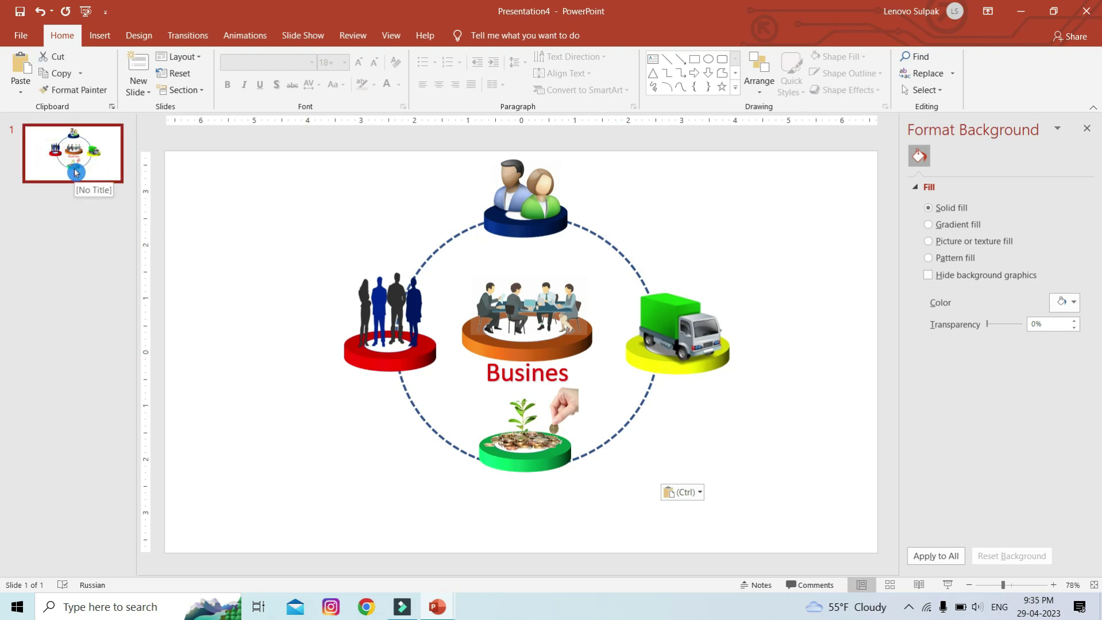
{"action": "key", "text": "ctrl+d"}
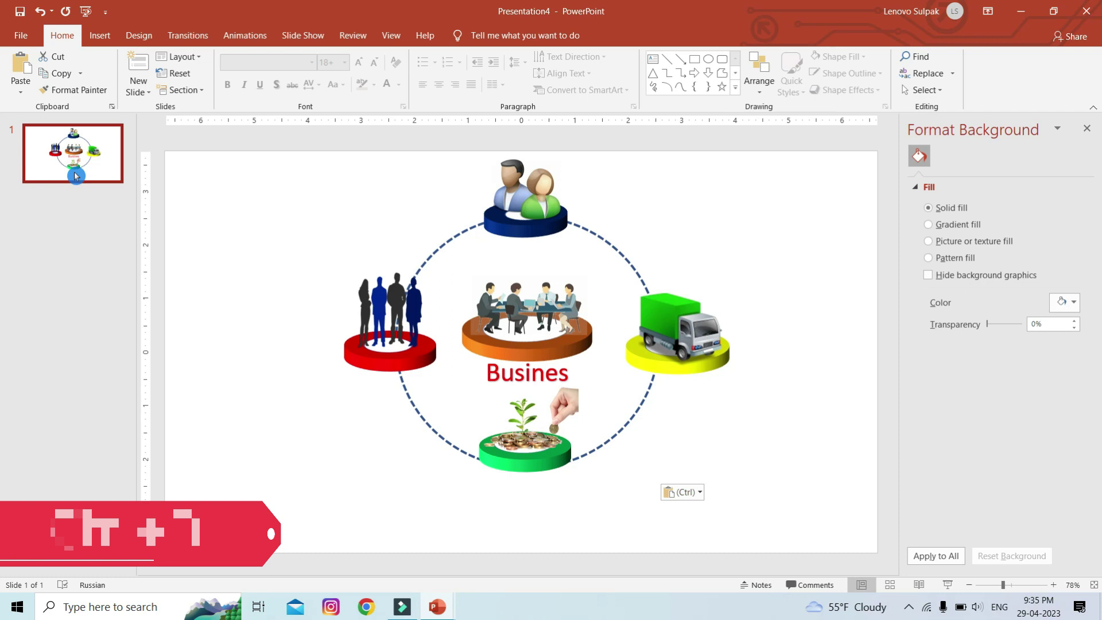
{"action": "left_click", "coordinate": [205, 314]}
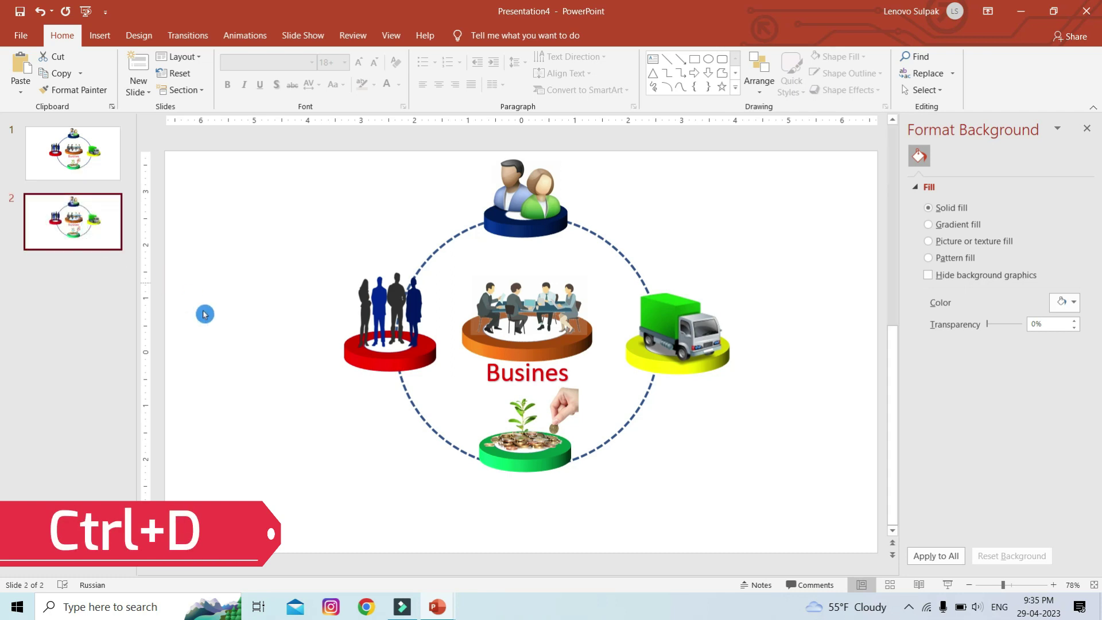
{"action": "left_click", "coordinate": [273, 400]}
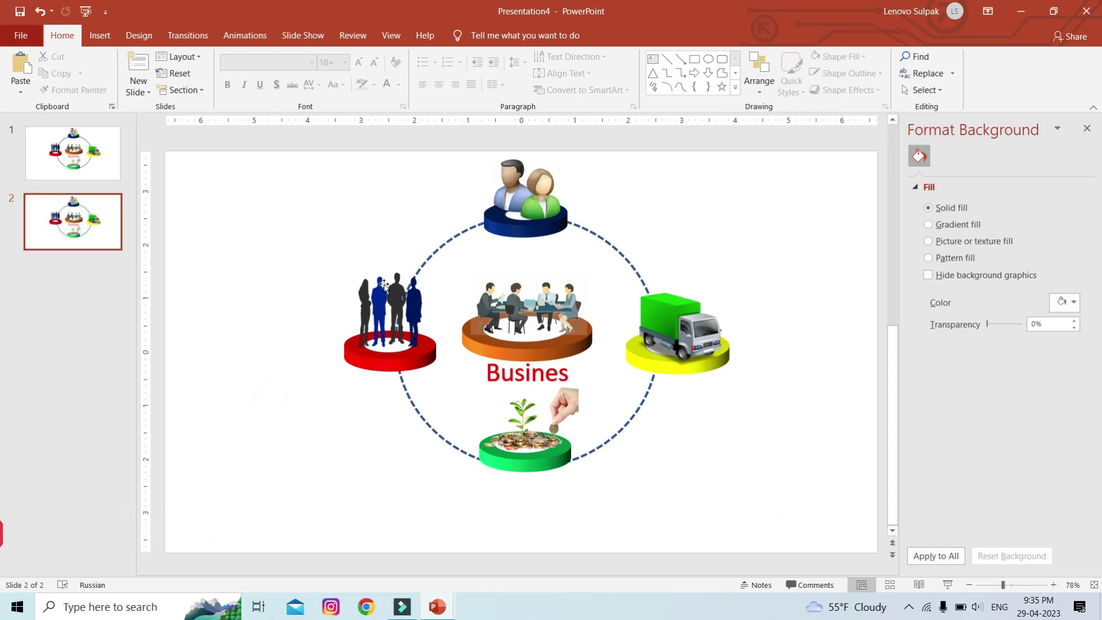
{"action": "left_click", "coordinate": [1094, 132]}
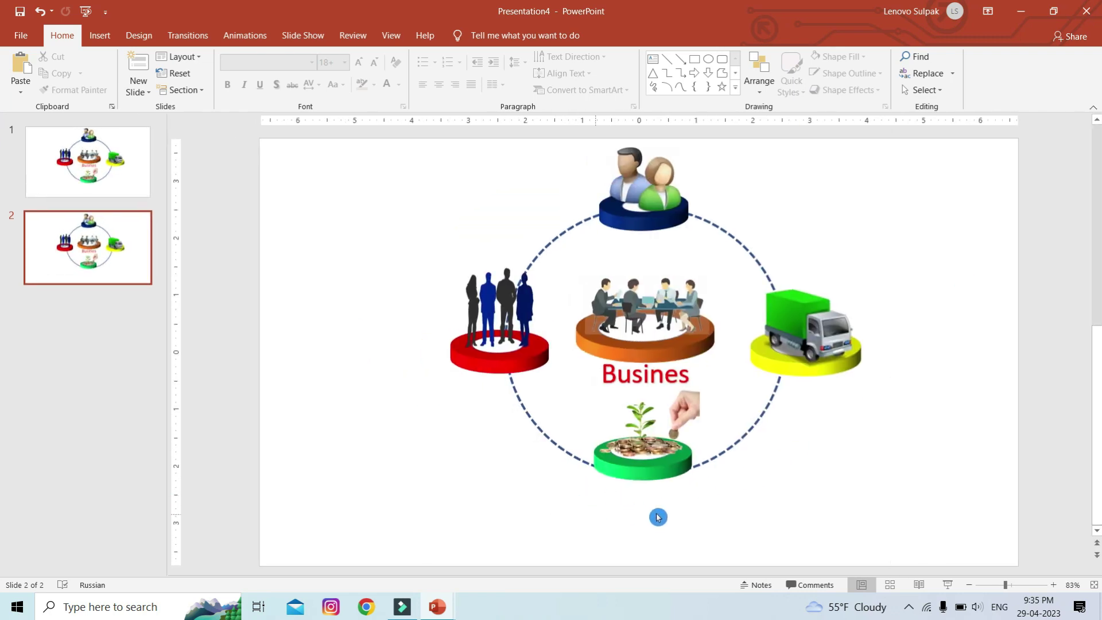
Insert a plain WordArt text box at the slide's lower left.
{"action": "left_click", "coordinate": [100, 35]}
{"action": "left_click", "coordinate": [707, 86]}
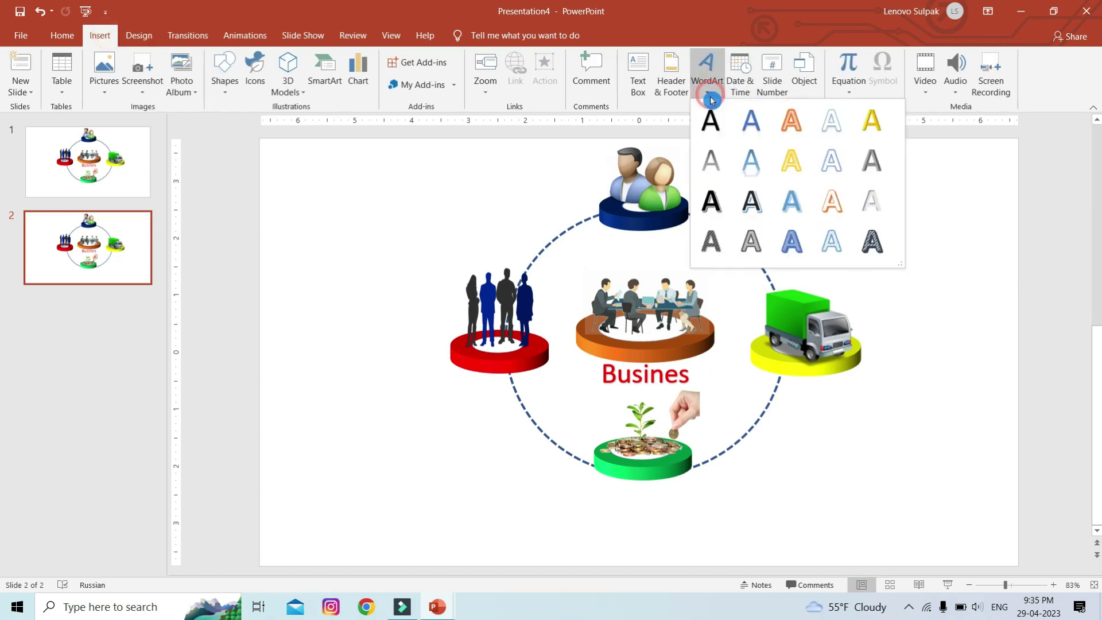
{"action": "left_click", "coordinate": [710, 130]}
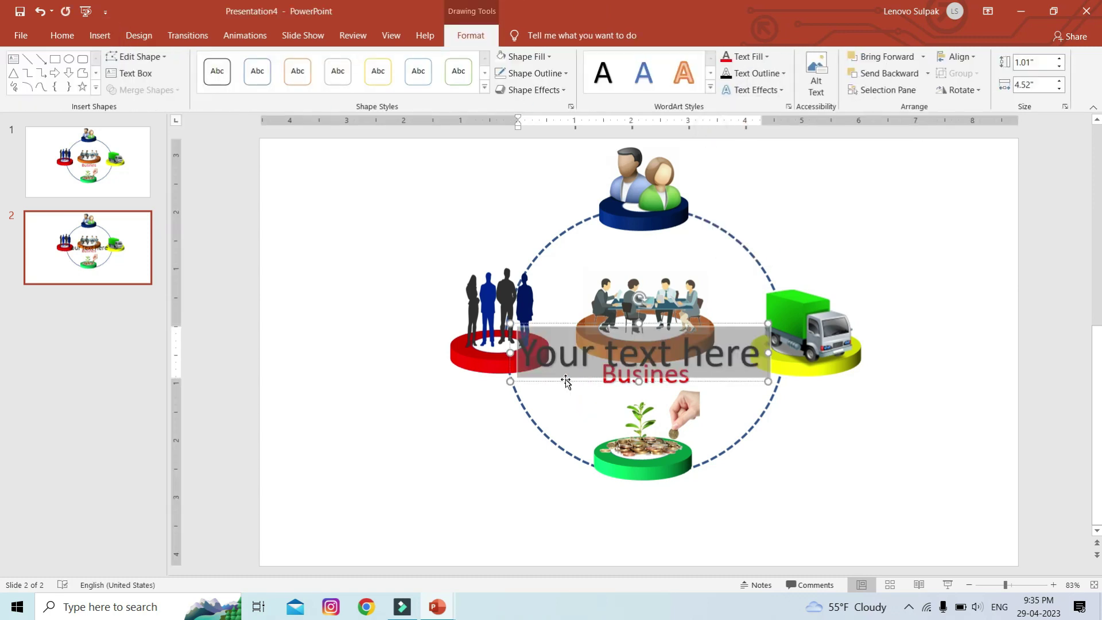
{"action": "left_click_drag", "start_coordinate": [566, 381], "coordinate": [386, 535]}
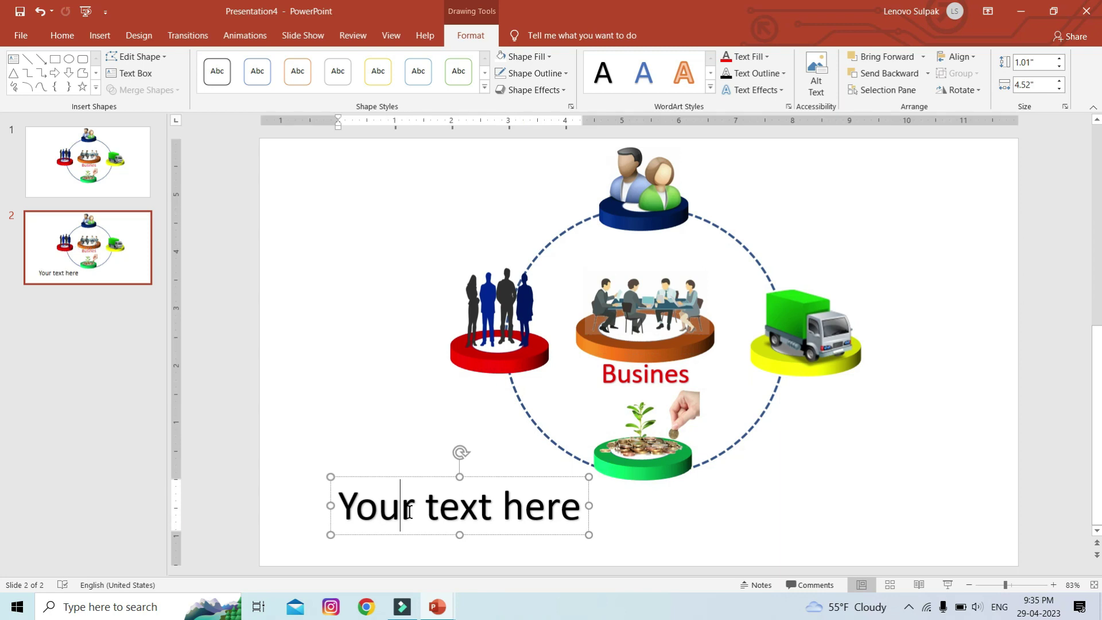
Replace the WordArt text with 'Title-1' and a second line 'Your text here'.
{"action": "triple_click", "coordinate": [411, 513]}
{"action": "type", "text": "Title-1"}
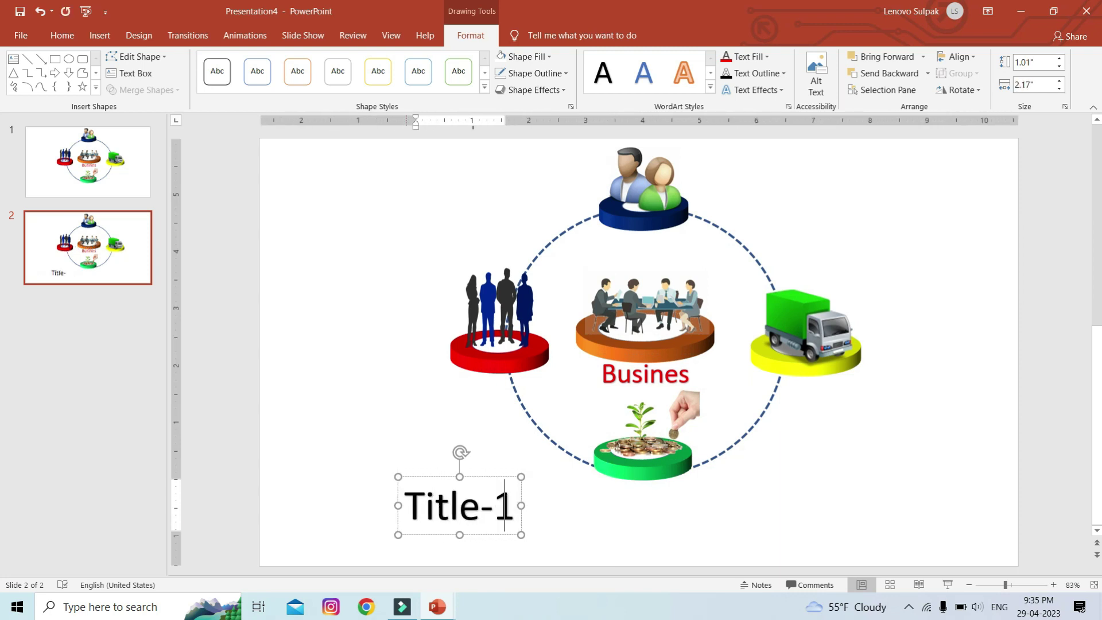
{"action": "key", "text": "Return"}
{"action": "type", "text": "Yopur"}
{"action": "key", "text": "BackSpace"}
{"action": "key", "text": "BackSpace"}
{"action": "key", "text": "BackSpace"}
{"action": "type", "text": "ou"}
{"action": "key", "text": "BackSpace"}
{"action": "key", "text": "BackSpace"}
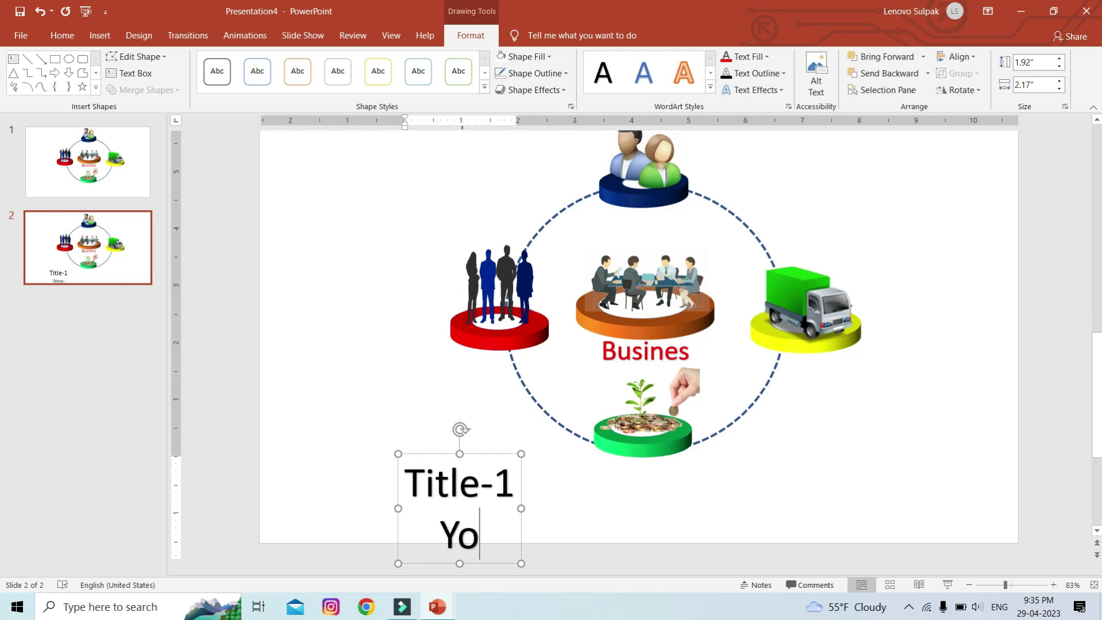
{"action": "type", "text": "ur t"}
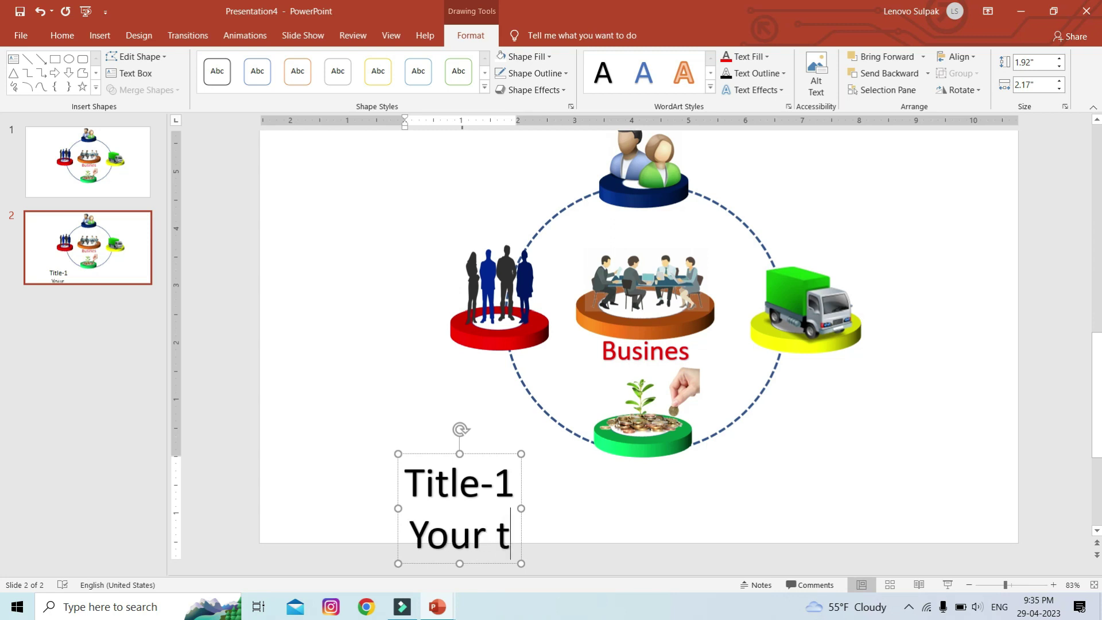
{"action": "type", "text": "ext here"}
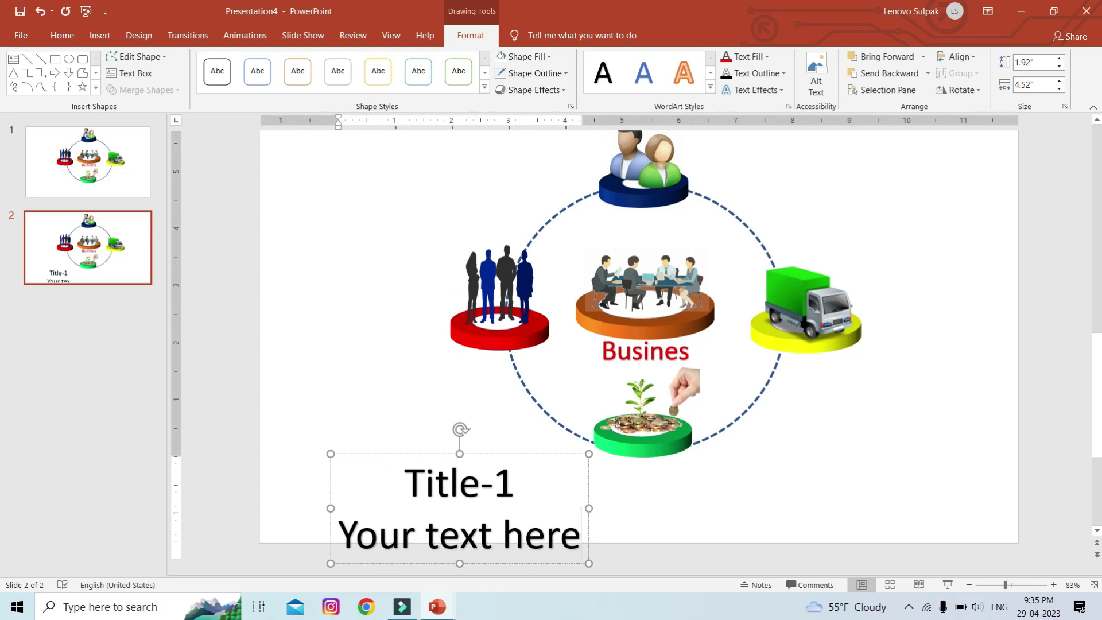
Make the caption text smaller and move it below the circle's centre.
{"action": "key", "text": "ctrl+a"}
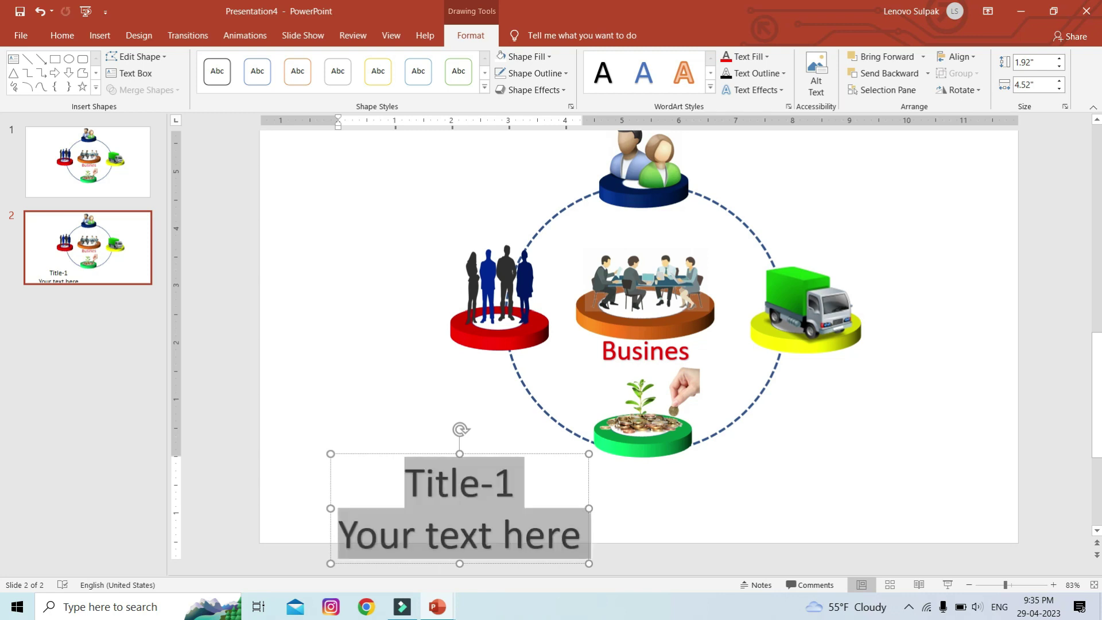
{"action": "type", "text": "L"}
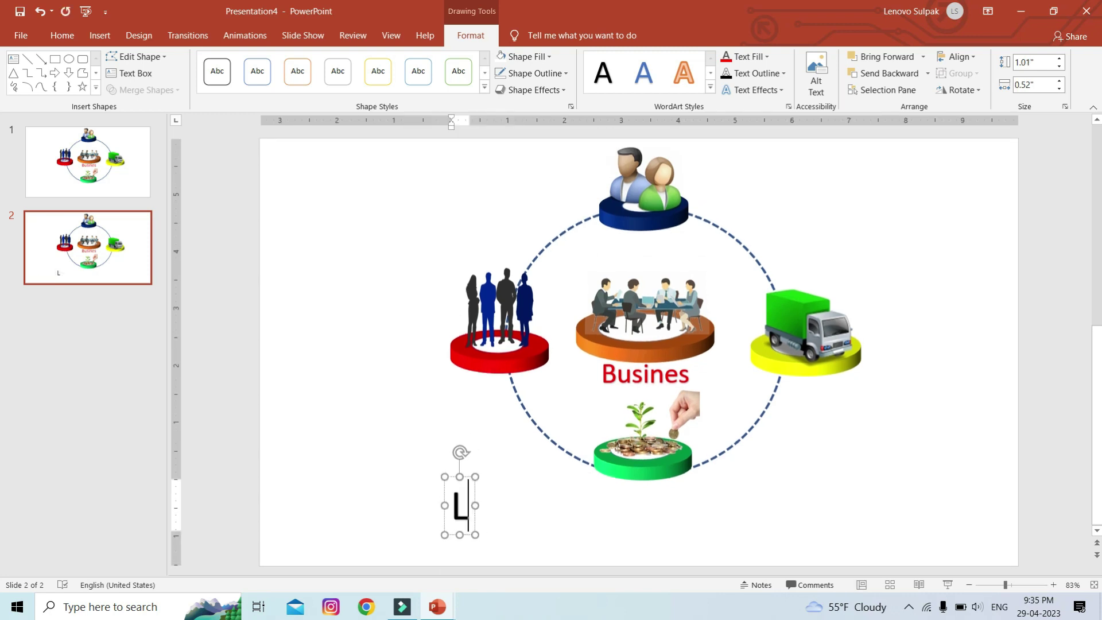
{"action": "key", "text": "ctrl+z"}
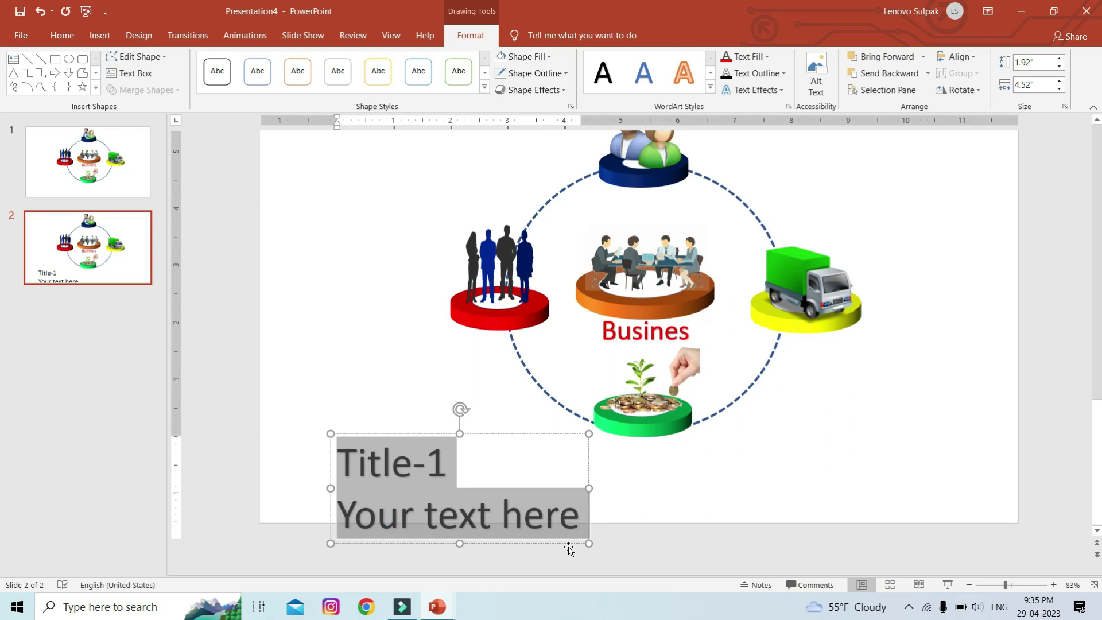
{"action": "left_click", "coordinate": [494, 465]}
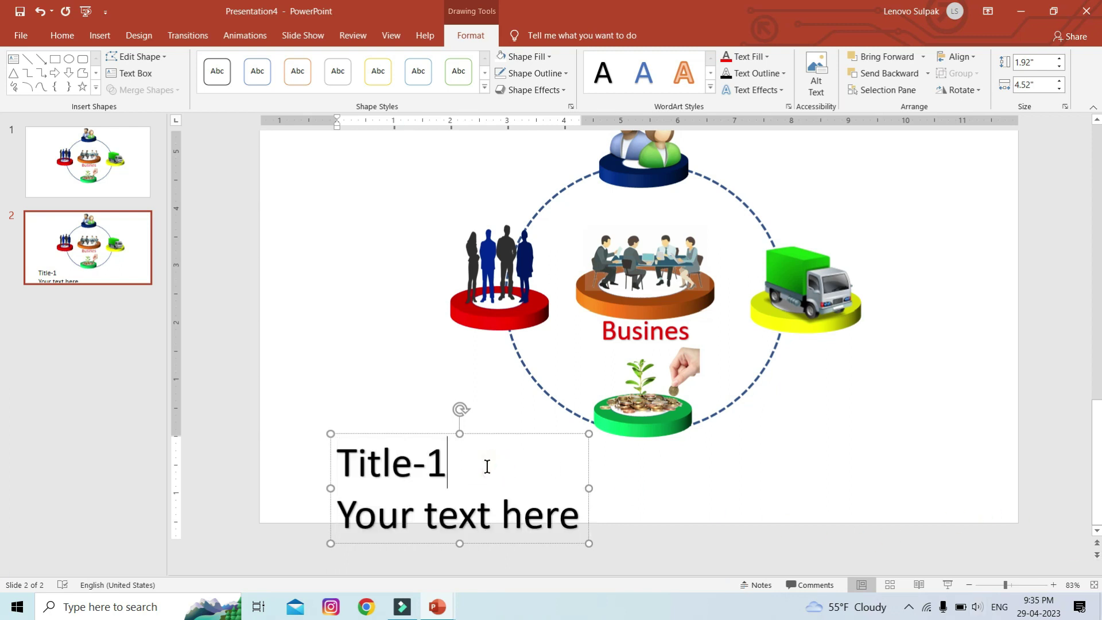
{"action": "key", "text": "ctrl+a"}
{"action": "key", "text": "ctrl+z"}
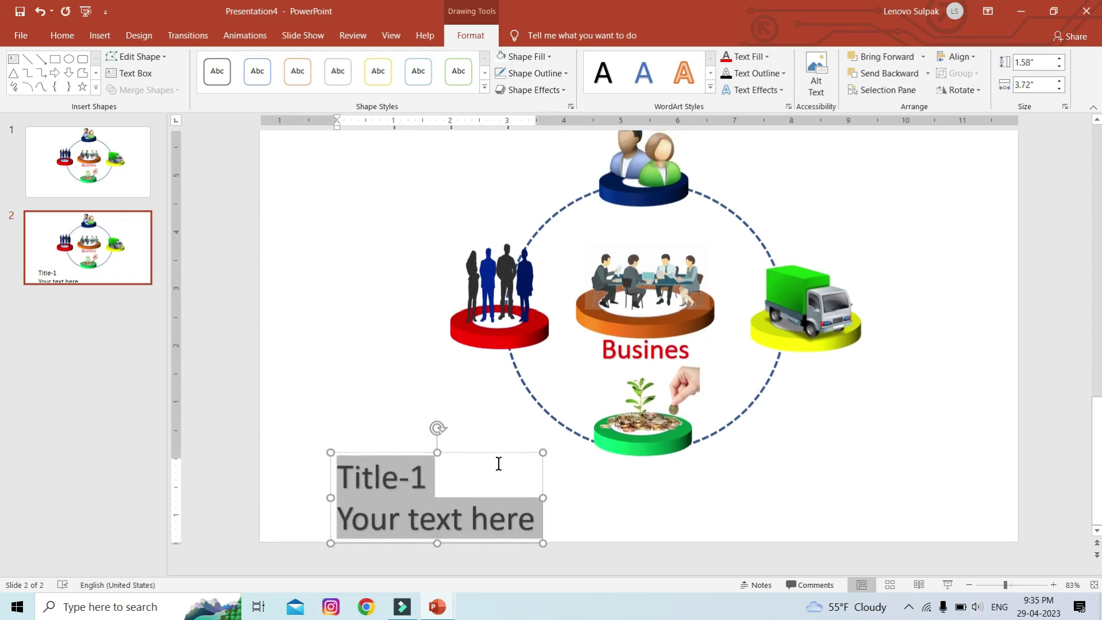
{"action": "left_click_drag", "start_coordinate": [494, 458], "coordinate": [603, 457]}
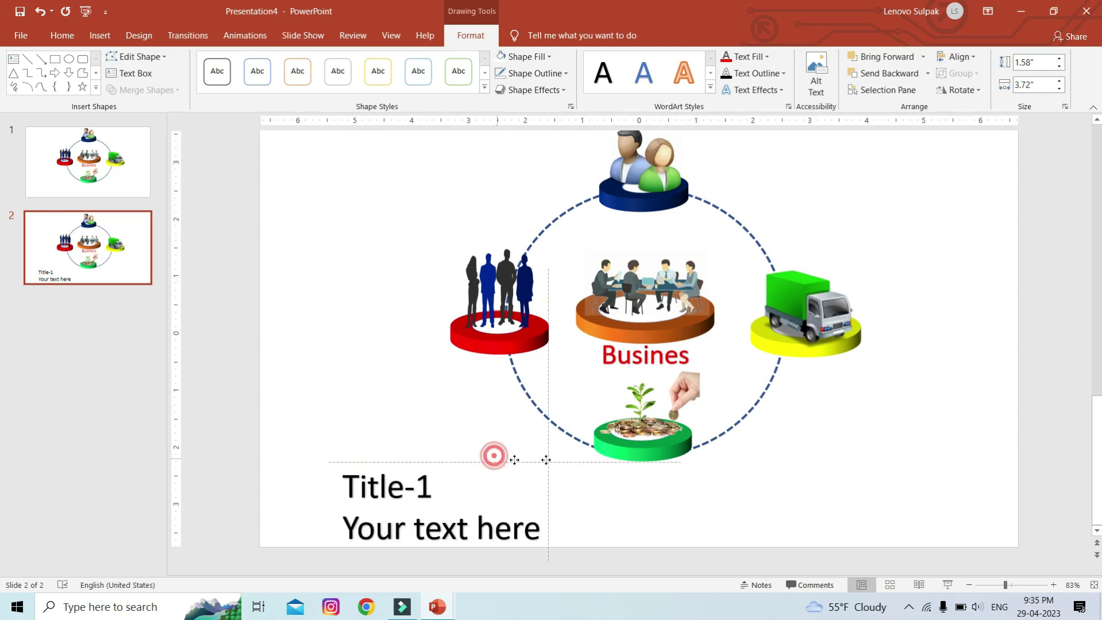
Colour the Title-1 line green, leaving 'Your text here' black.
{"action": "triple_click", "coordinate": [545, 489]}
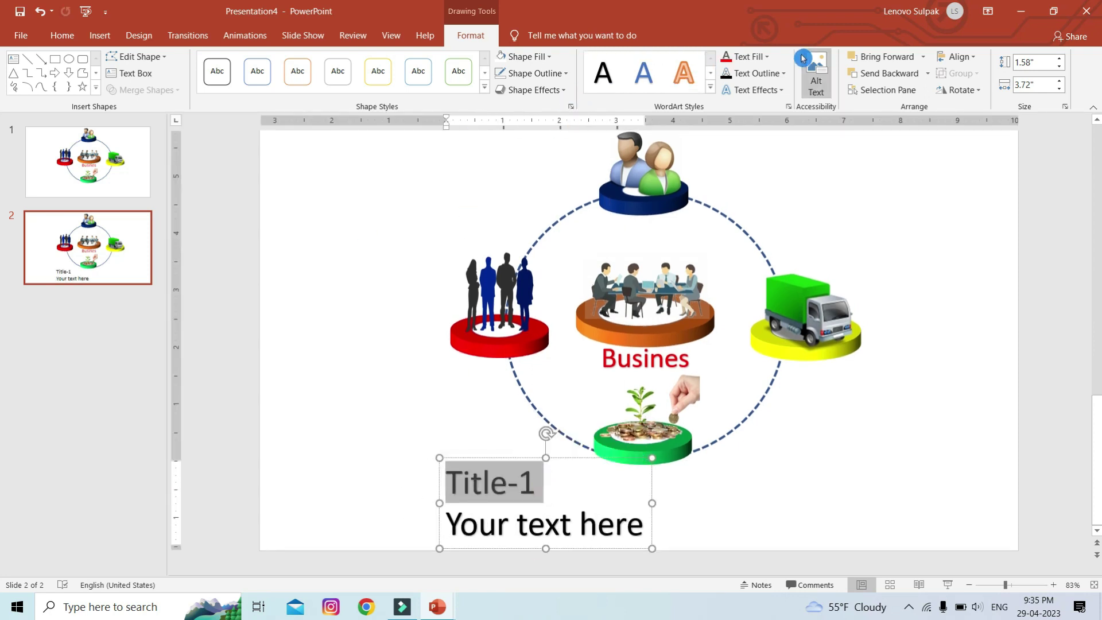
{"action": "left_click", "coordinate": [765, 56]}
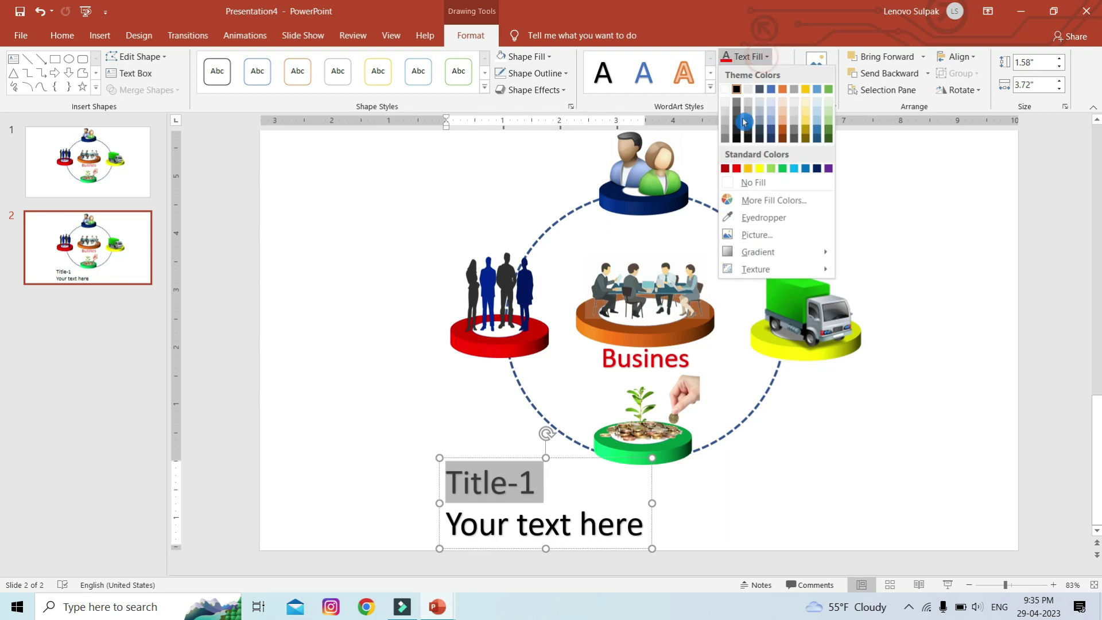
{"action": "left_click", "coordinate": [782, 168]}
{"action": "key", "text": "Escape"}
{"action": "left_click", "coordinate": [769, 533]}
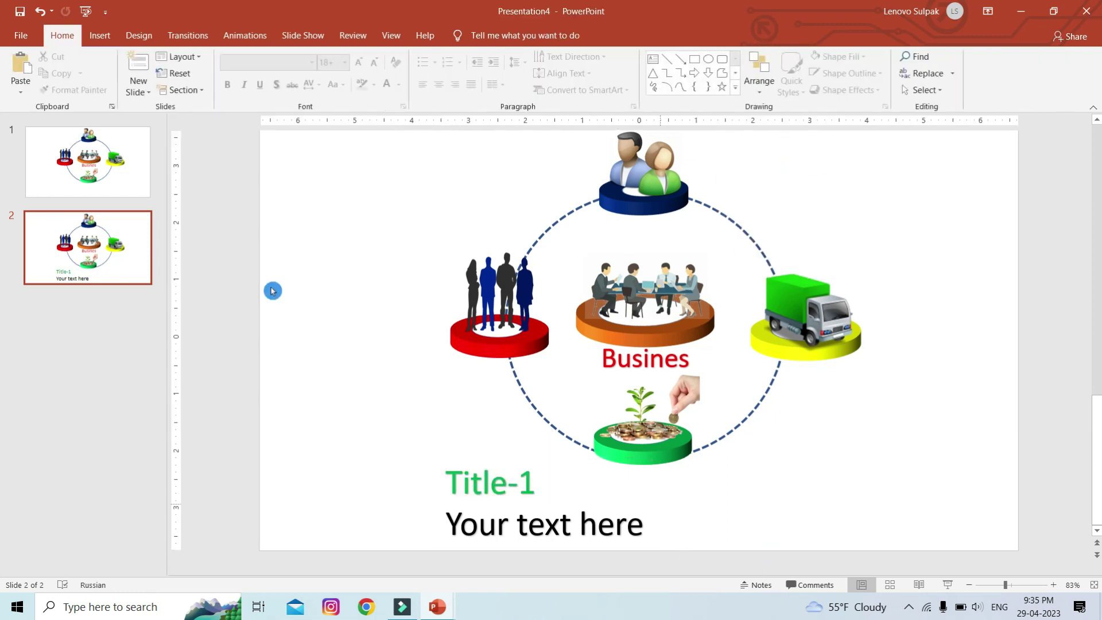
{"action": "left_click", "coordinate": [130, 261]}
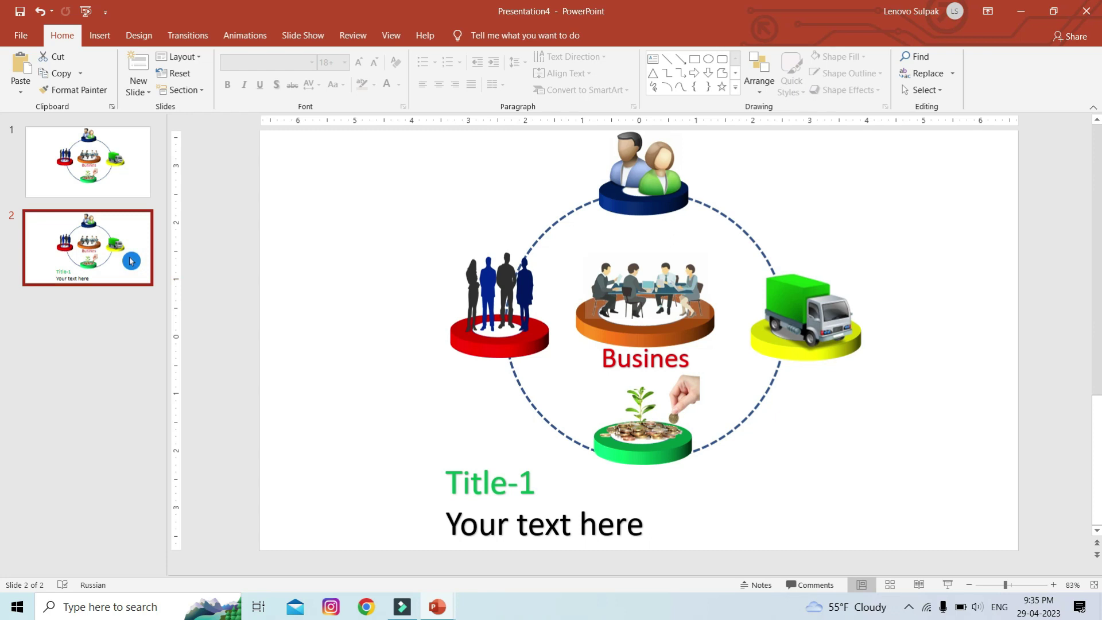
Duplicate slide 2, then move red people to top, blue people right, truck bottom, coins left.
{"action": "key", "text": "ctrl+d"}
{"action": "left_click", "coordinate": [127, 329]}
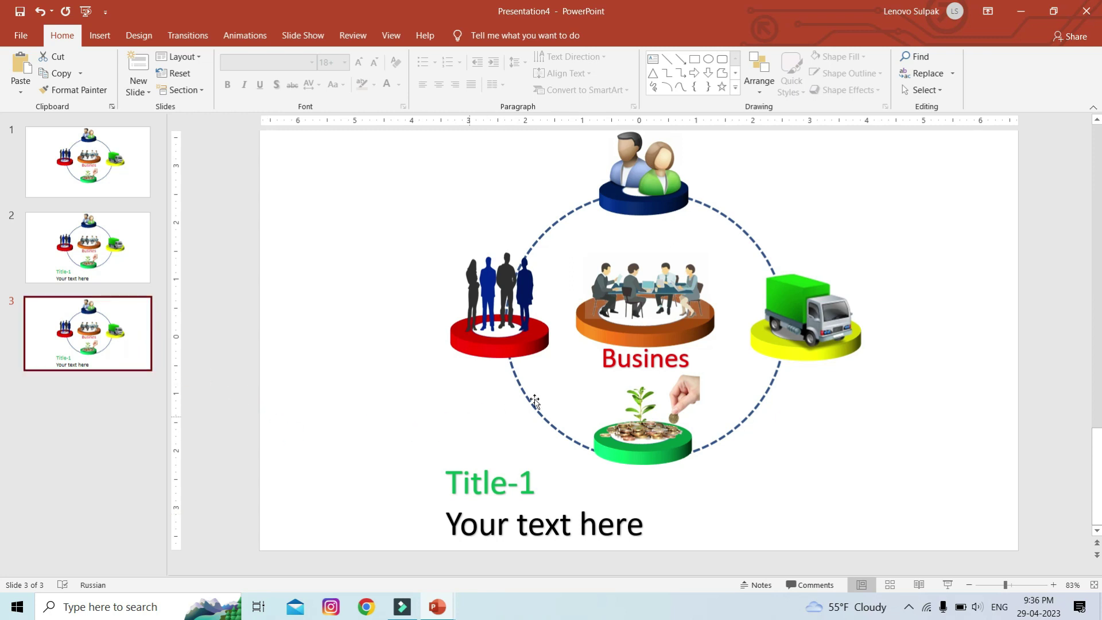
{"action": "left_click_drag", "start_coordinate": [513, 347], "coordinate": [397, 338]}
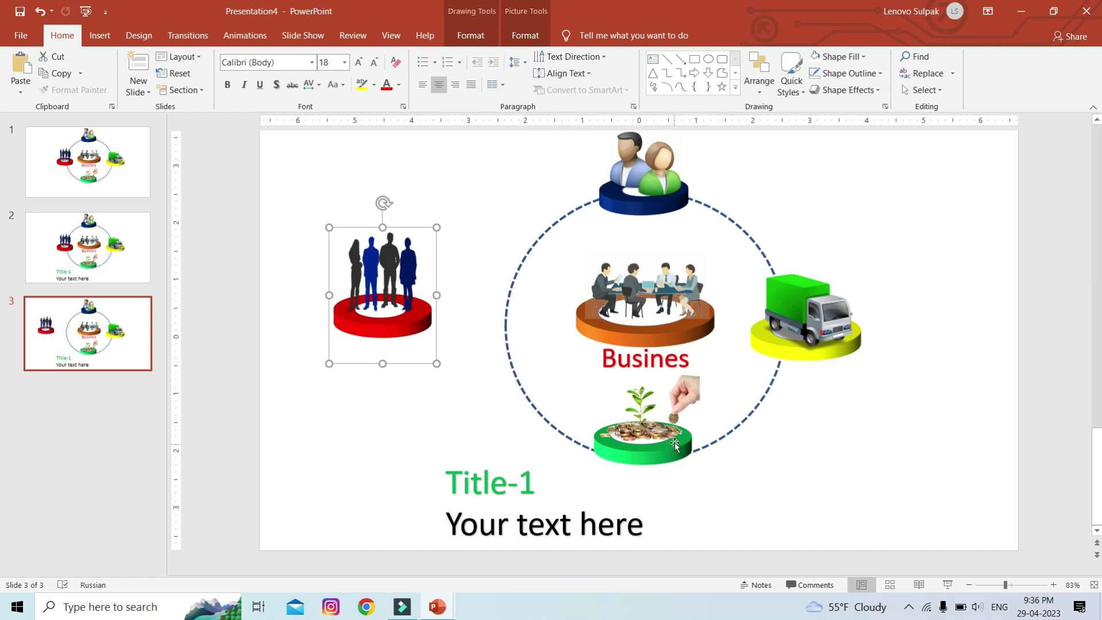
{"action": "left_click_drag", "start_coordinate": [675, 444], "coordinate": [551, 352]}
{"action": "left_click_drag", "start_coordinate": [770, 351], "coordinate": [661, 459]}
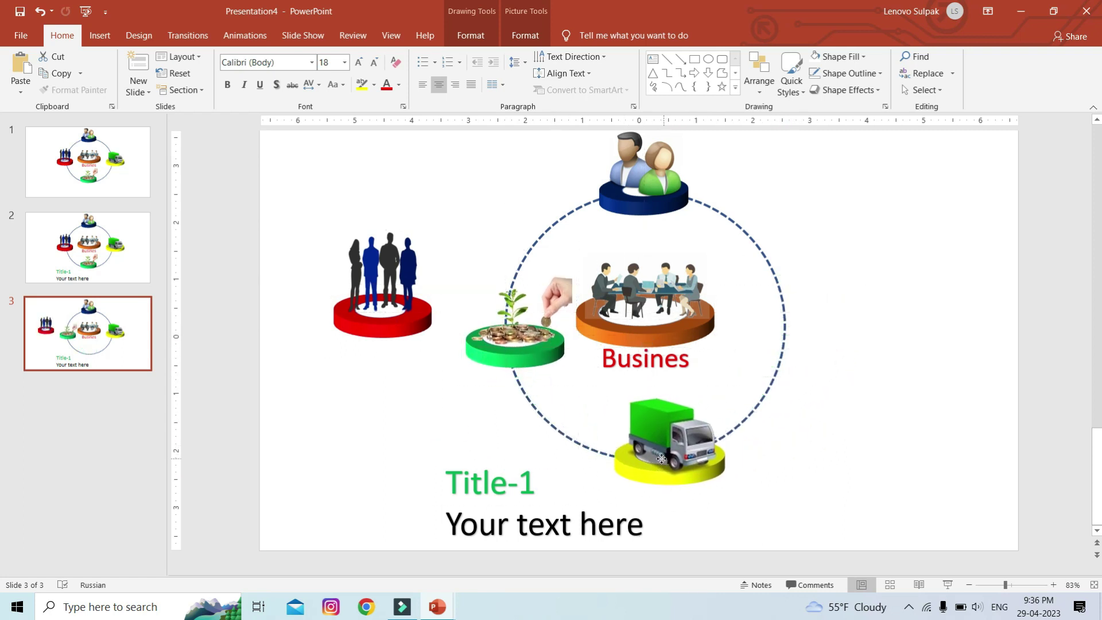
{"action": "left_click_drag", "start_coordinate": [667, 195], "coordinate": [811, 332]}
{"action": "left_click_drag", "start_coordinate": [392, 293], "coordinate": [682, 174]}
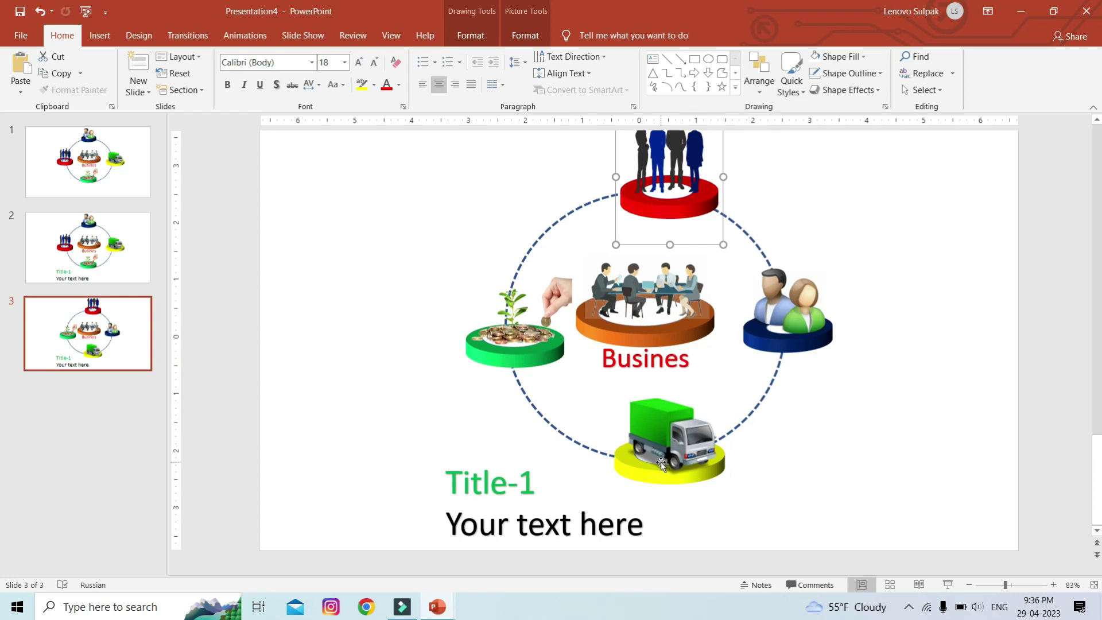
Nudge slide 3's Title-1 caption left until it sits beyond the slide's left edge.
{"action": "left_click", "coordinate": [482, 489]}
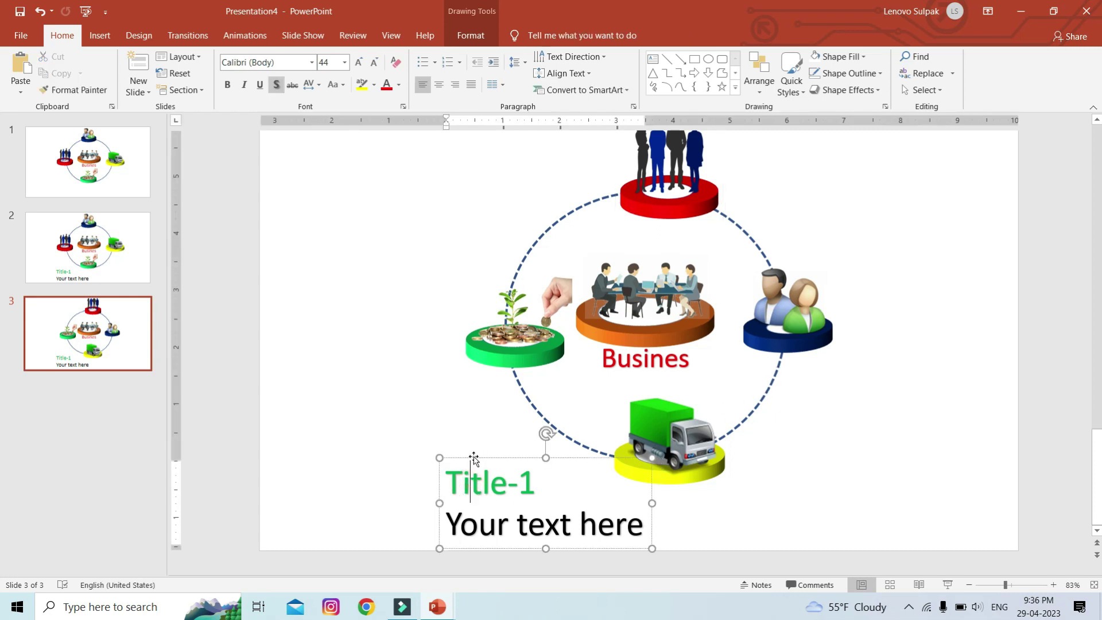
{"action": "left_click", "coordinate": [474, 457]}
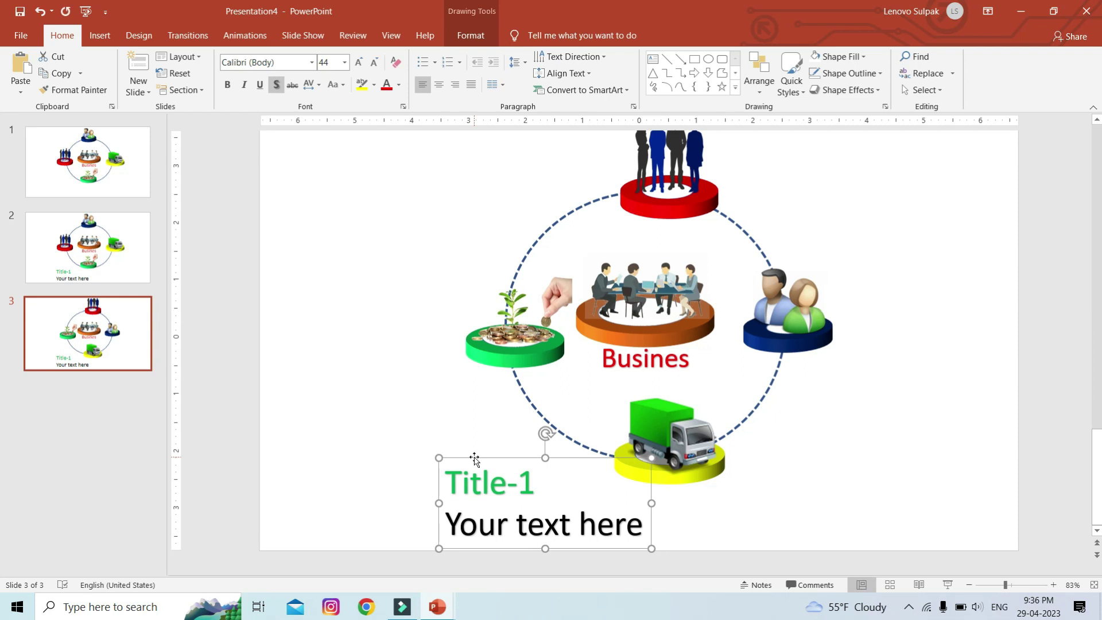
{"action": "key", "text": "Left"}
{"action": "key", "text": "Left"}
{"action": "key", "text": "Left"}
{"action": "key", "text": "Left"}
{"action": "key", "text": "Left"}
{"action": "key", "text": "Left"}
{"action": "key", "text": "Left"}
{"action": "key", "text": "Left"}
{"action": "key", "text": "Left"}
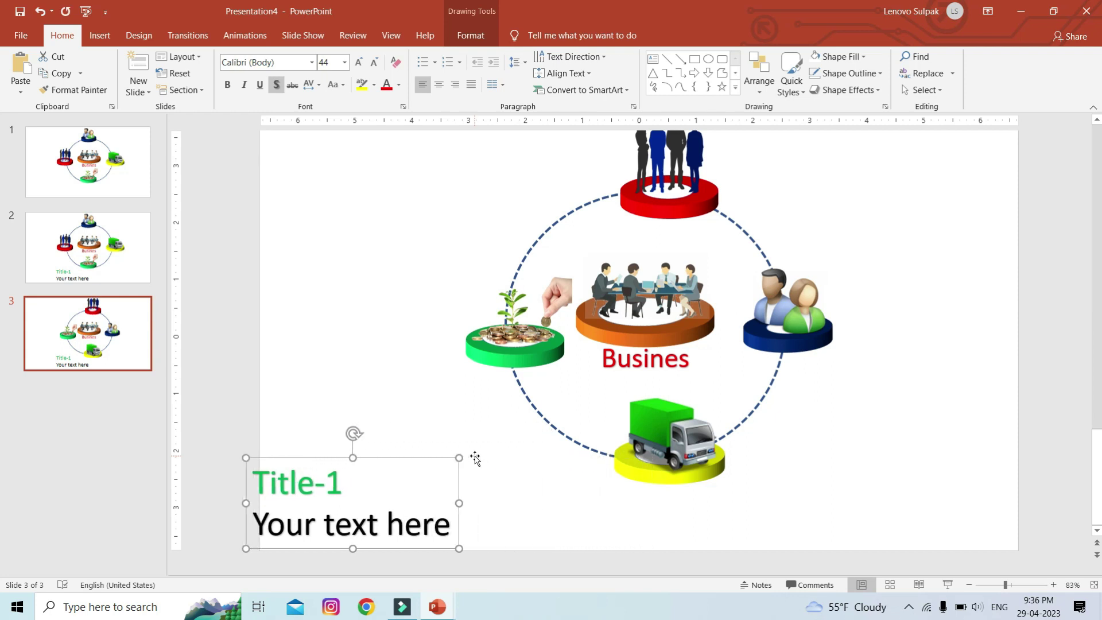
{"action": "key", "text": "Left"}
{"action": "key", "text": "Left"}
{"action": "key", "text": "Left"}
{"action": "key", "text": "Left"}
{"action": "key", "text": "Left"}
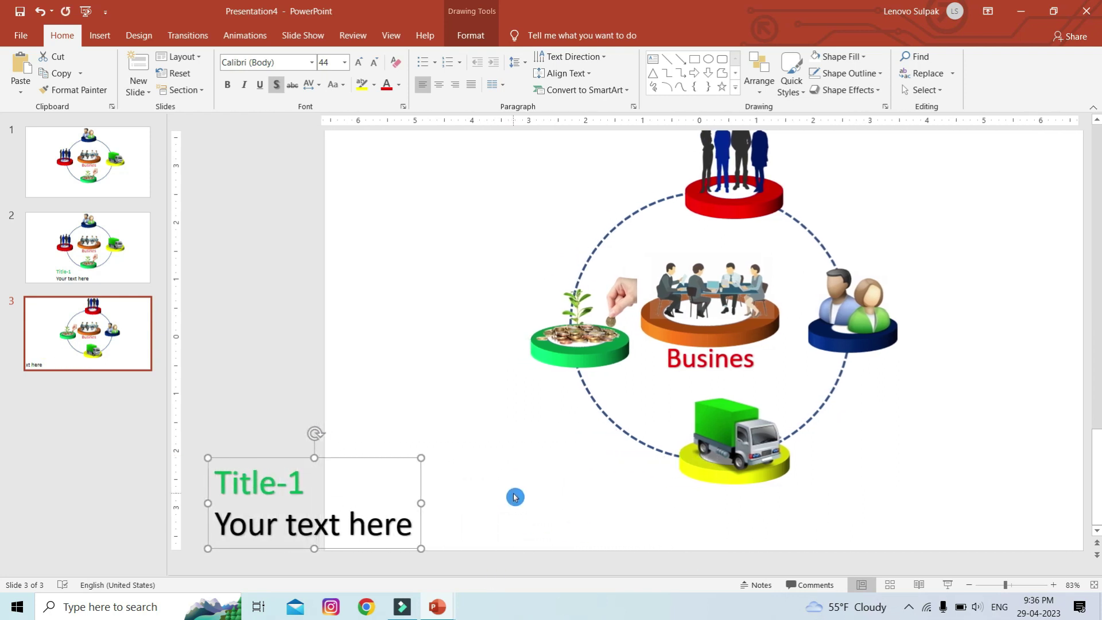
{"action": "key", "text": "Left"}
{"action": "key", "text": "Left"}
{"action": "key", "text": "Left"}
{"action": "key", "text": "Left"}
{"action": "key", "text": "Left"}
{"action": "key", "text": "Left"}
{"action": "key", "text": "Left"}
{"action": "key", "text": "Left"}
{"action": "key", "text": "Left"}
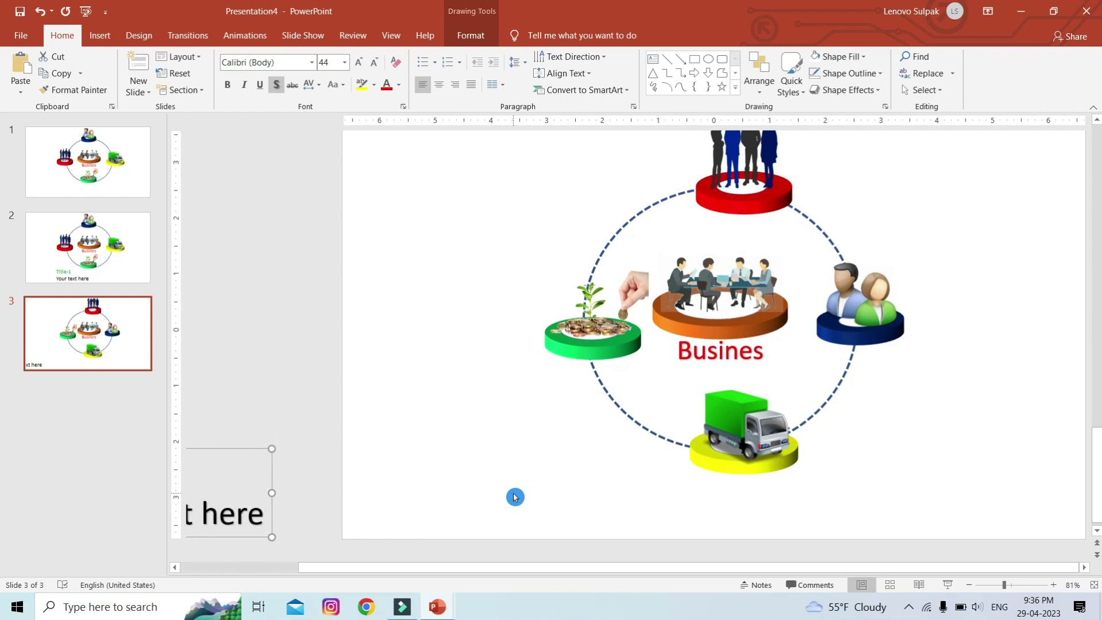
{"action": "key", "text": "Left"}
{"action": "key", "text": "Left"}
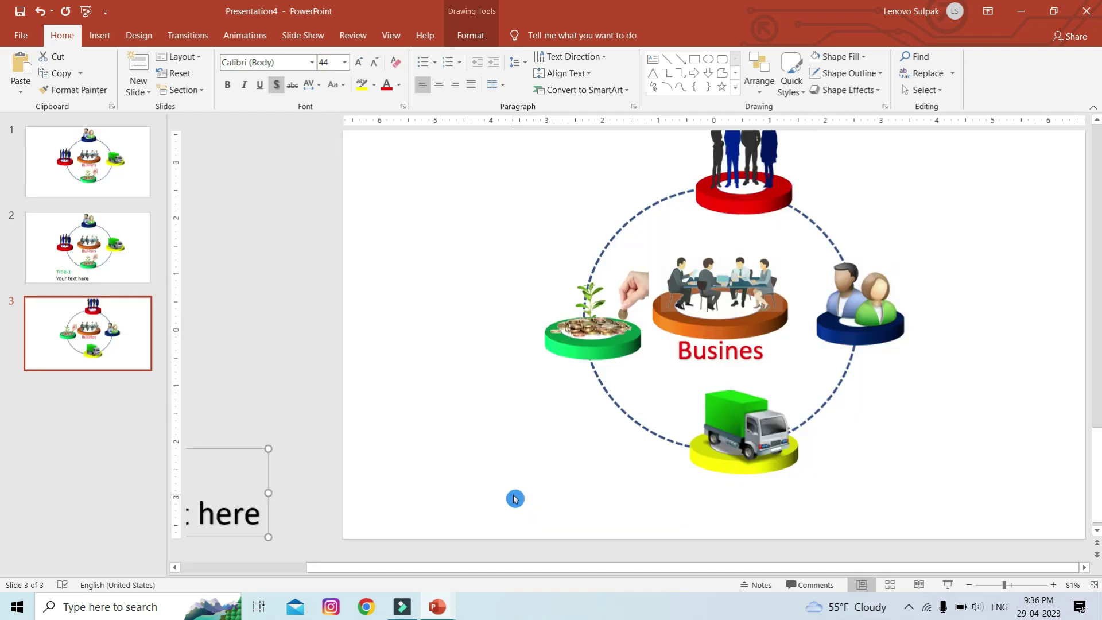
{"action": "left_click", "coordinate": [536, 496]}
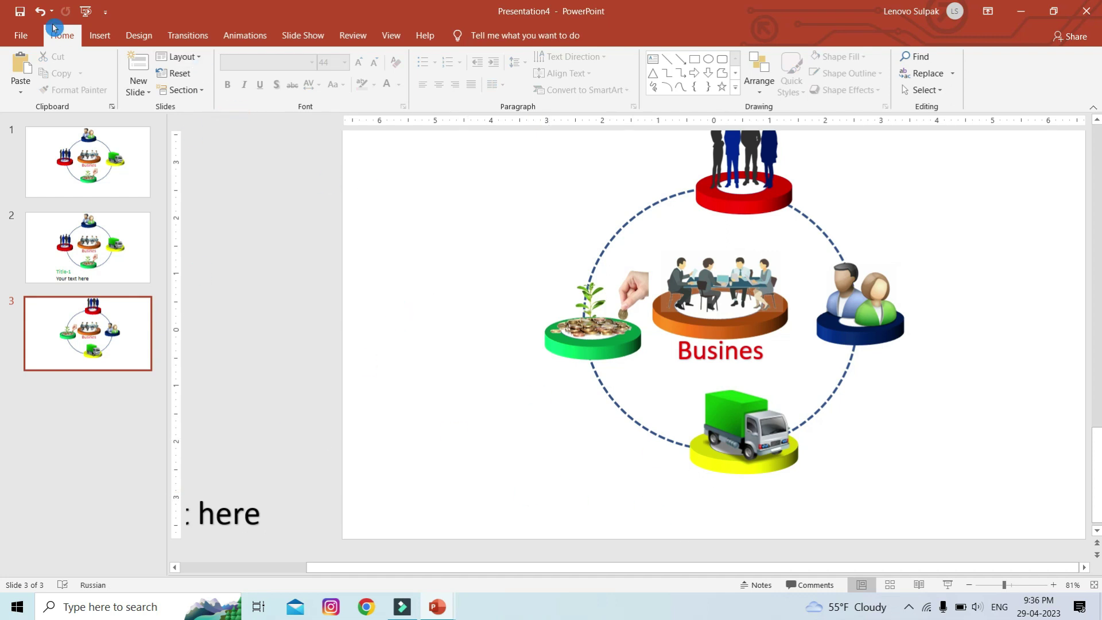
Insert a plain WordArt caption reading 'Title-2' above 'Your text here'.
{"action": "left_click", "coordinate": [101, 36]}
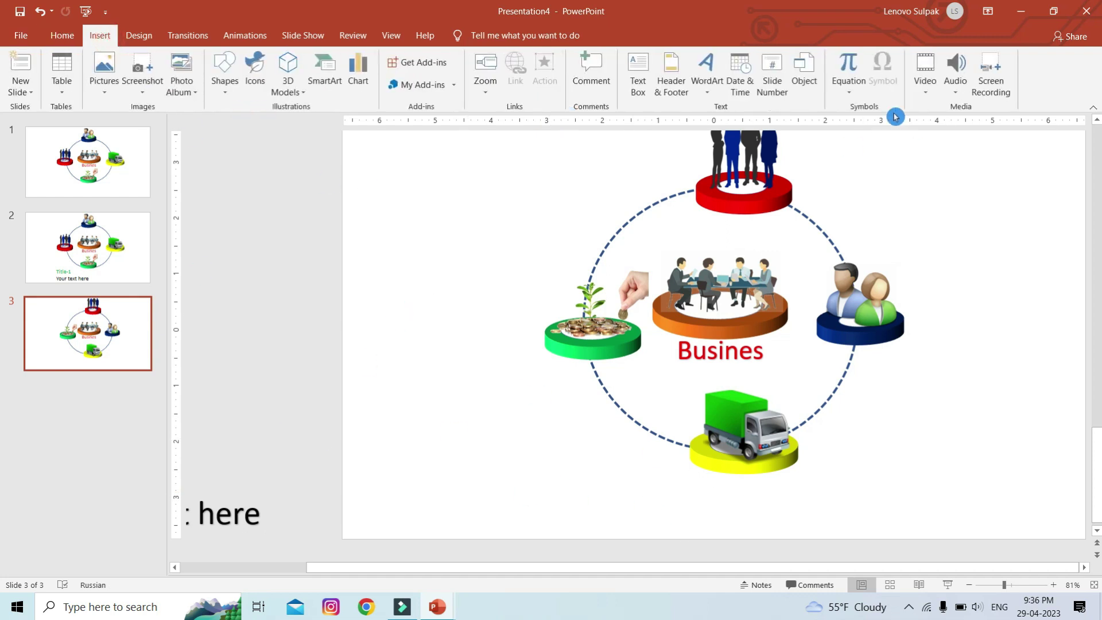
{"action": "left_click", "coordinate": [707, 91]}
{"action": "left_click", "coordinate": [710, 121]}
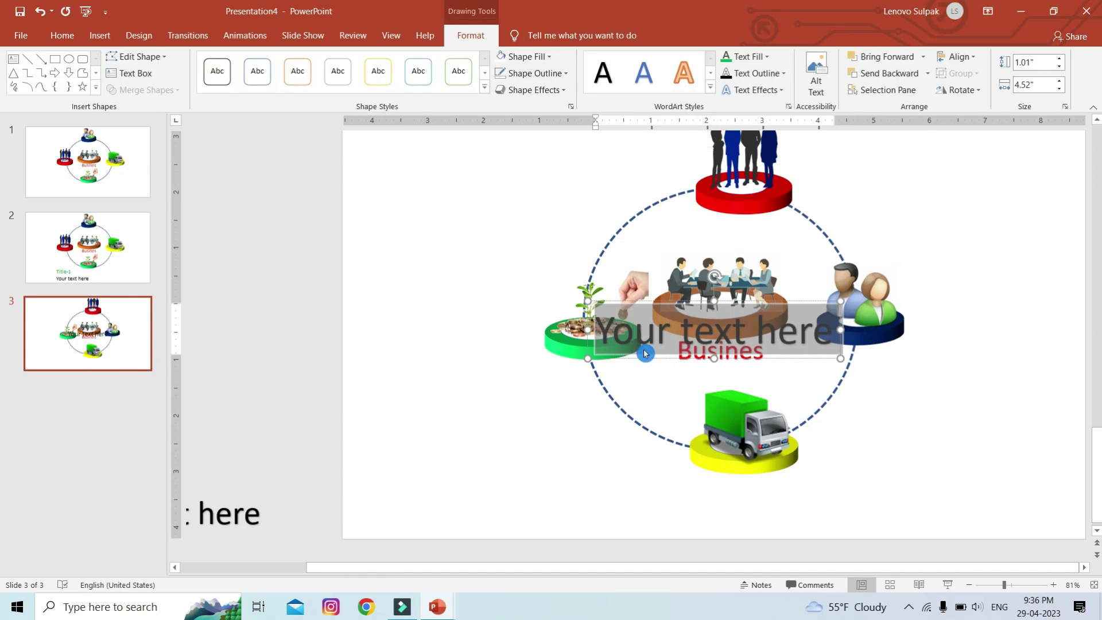
{"action": "type", "text": "Tit"}
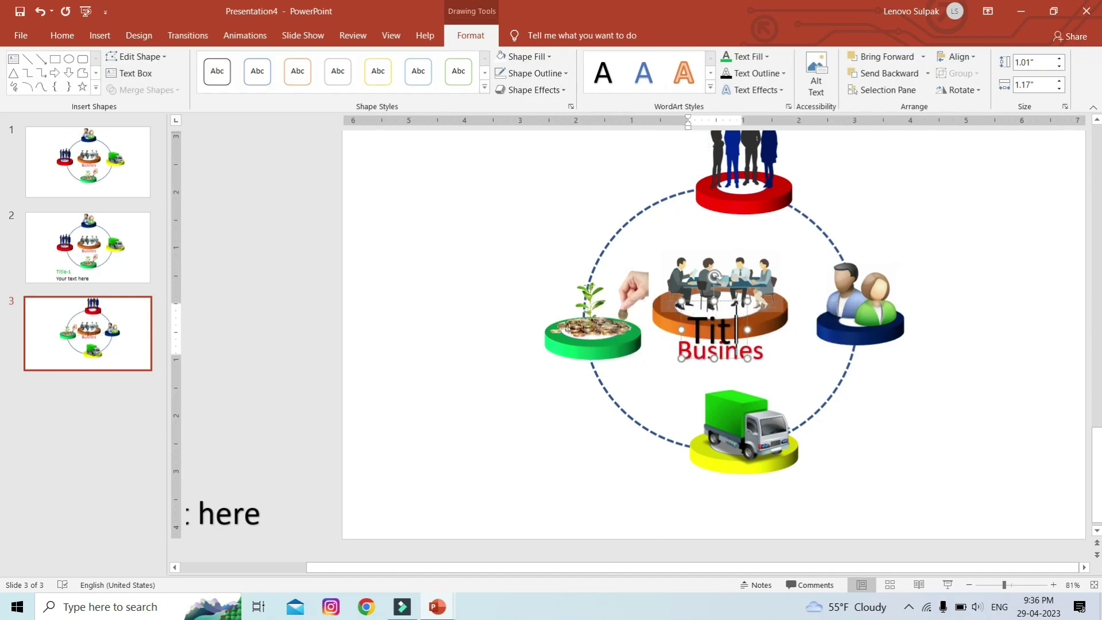
{"action": "type", "text": "le-2"}
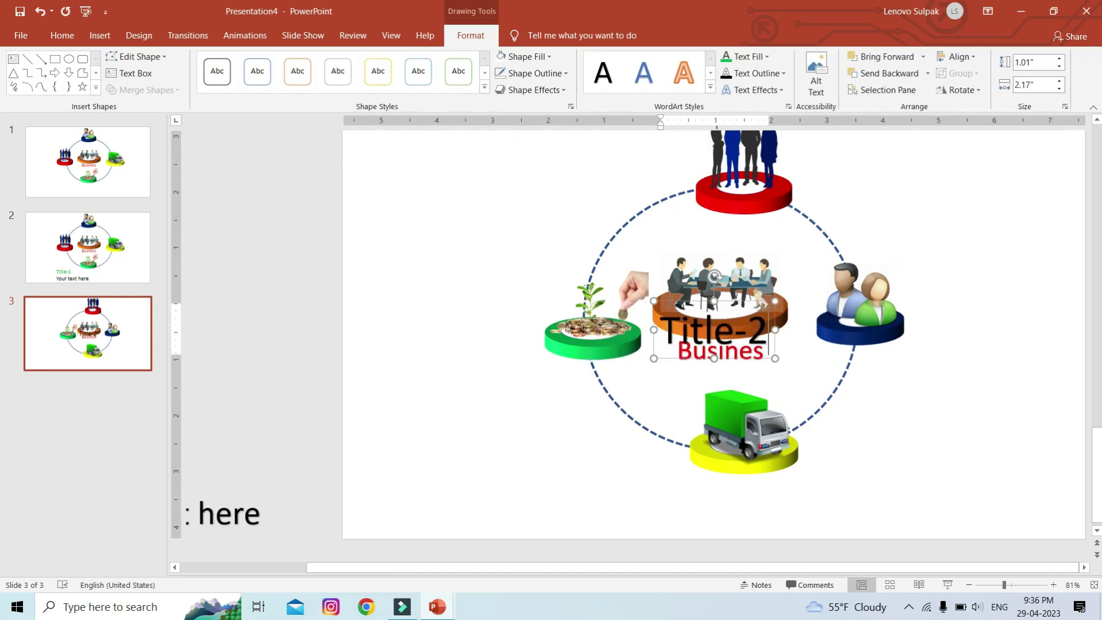
{"action": "type", "text": "our text here"}
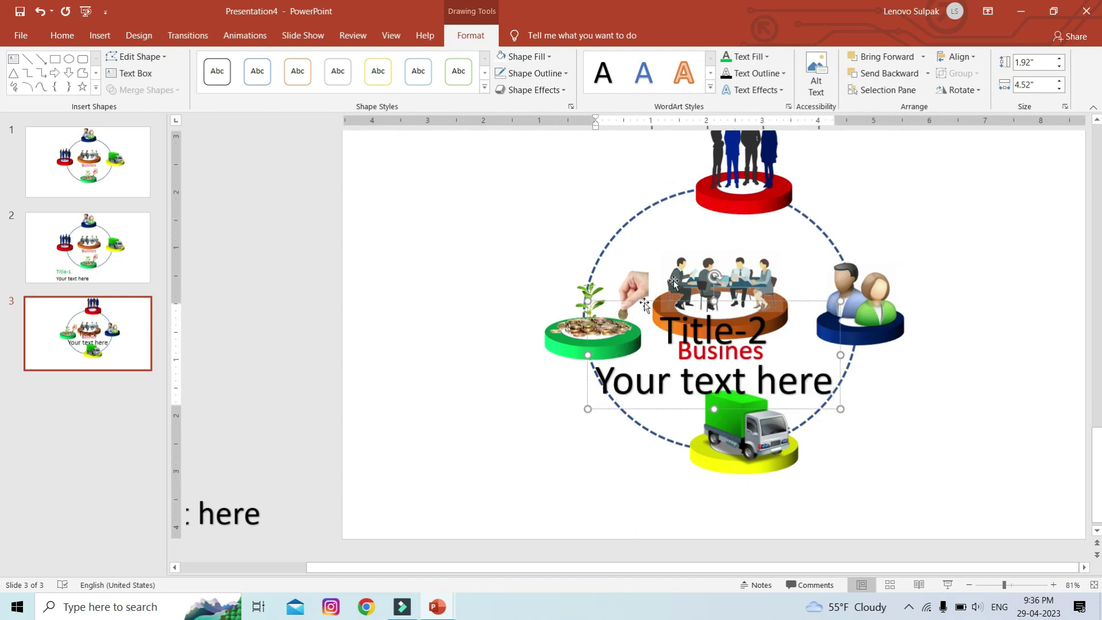
Move the Title-2 caption to the lower left of the diagram.
{"action": "left_click_drag", "start_coordinate": [639, 300], "coordinate": [590, 411]}
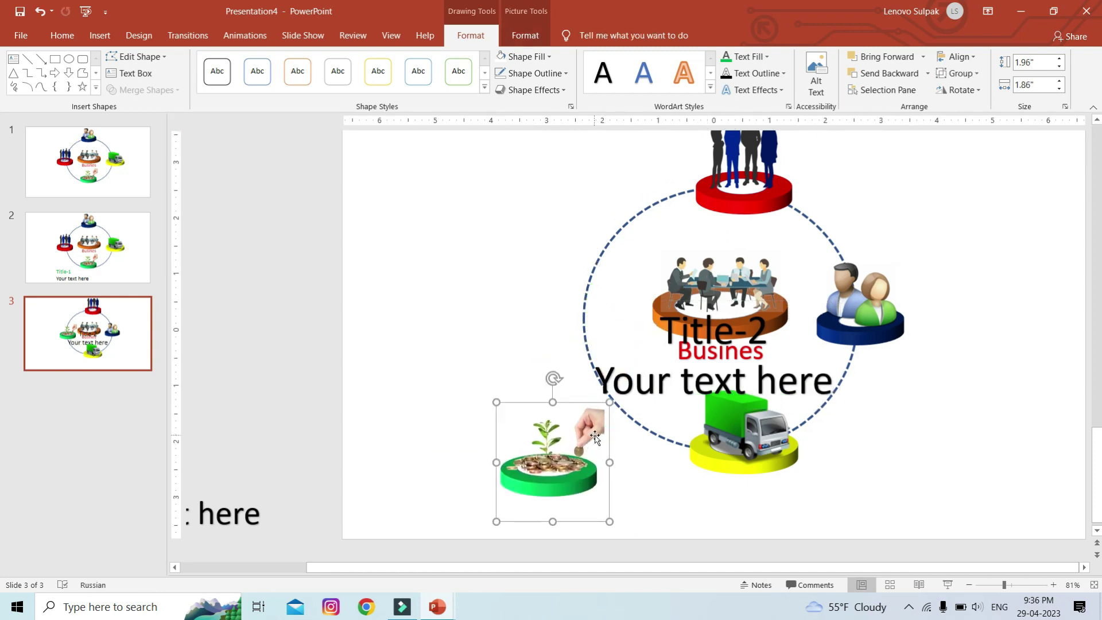
{"action": "key", "text": "ctrl+z"}
{"action": "left_click", "coordinate": [759, 339]}
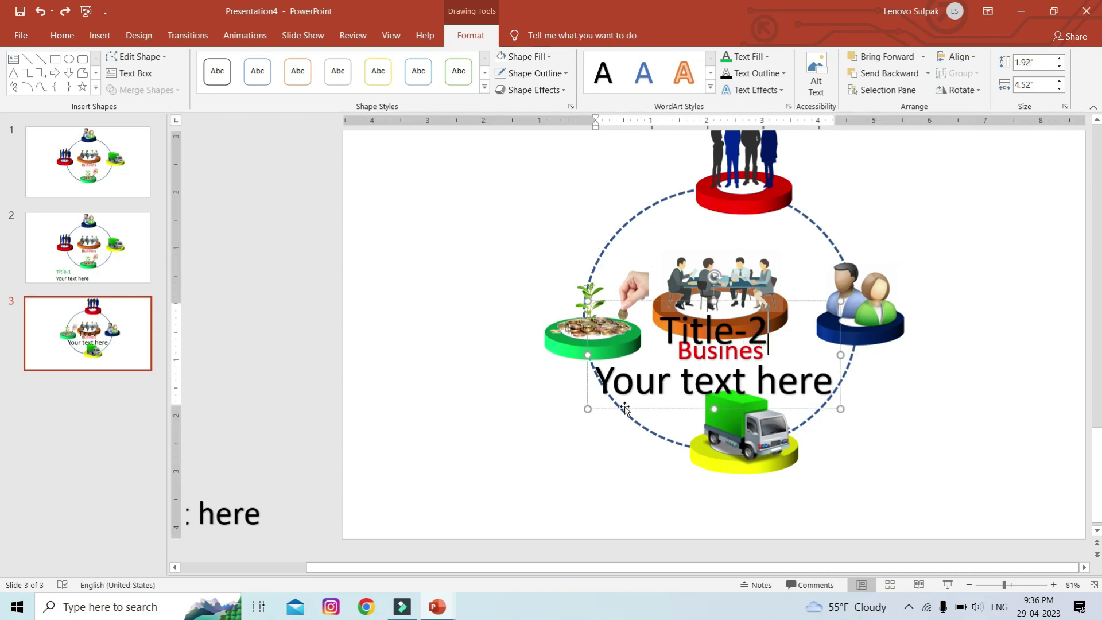
{"action": "left_click_drag", "start_coordinate": [624, 406], "coordinate": [470, 518]}
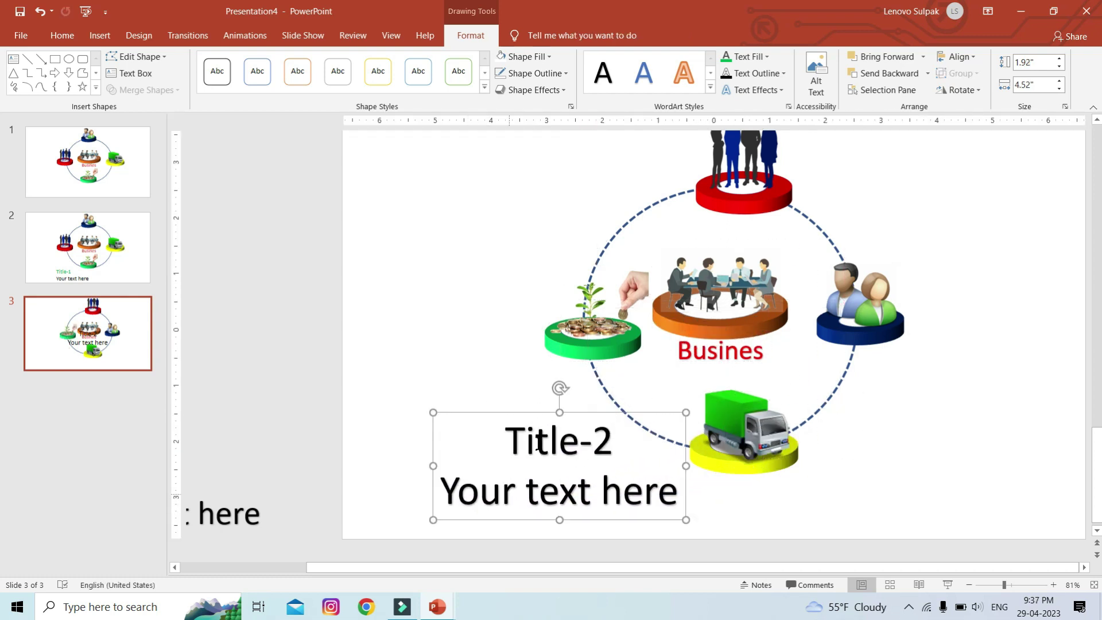
Left-align the Title-2 caption text and make its font one step smaller.
{"action": "left_click", "coordinate": [540, 442]}
{"action": "triple_click", "coordinate": [541, 447]}
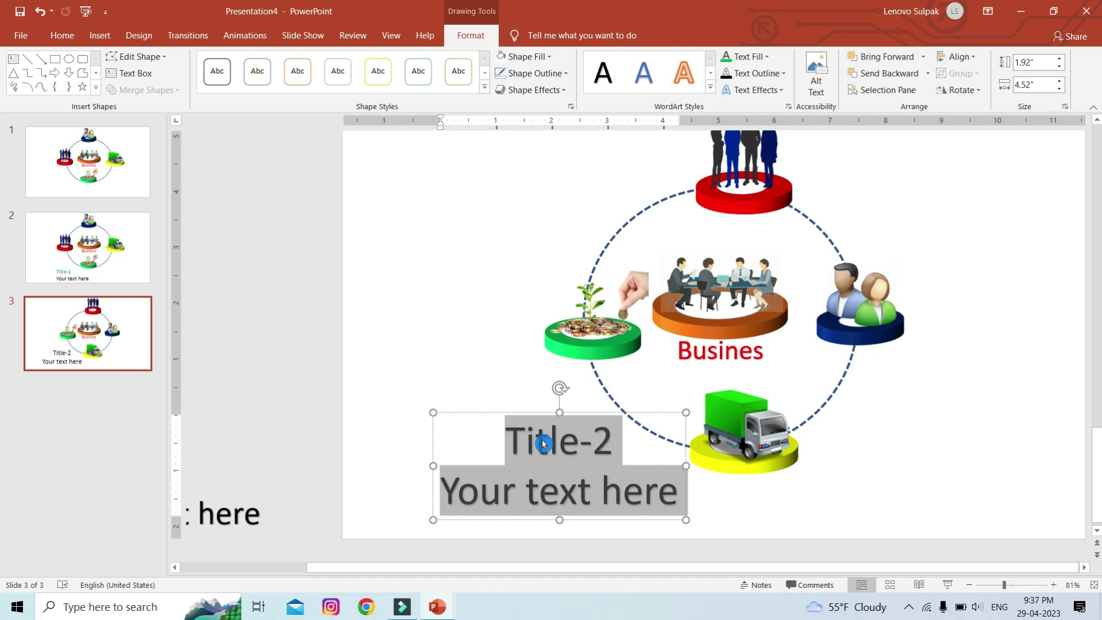
{"action": "key", "text": "ctrl+l"}
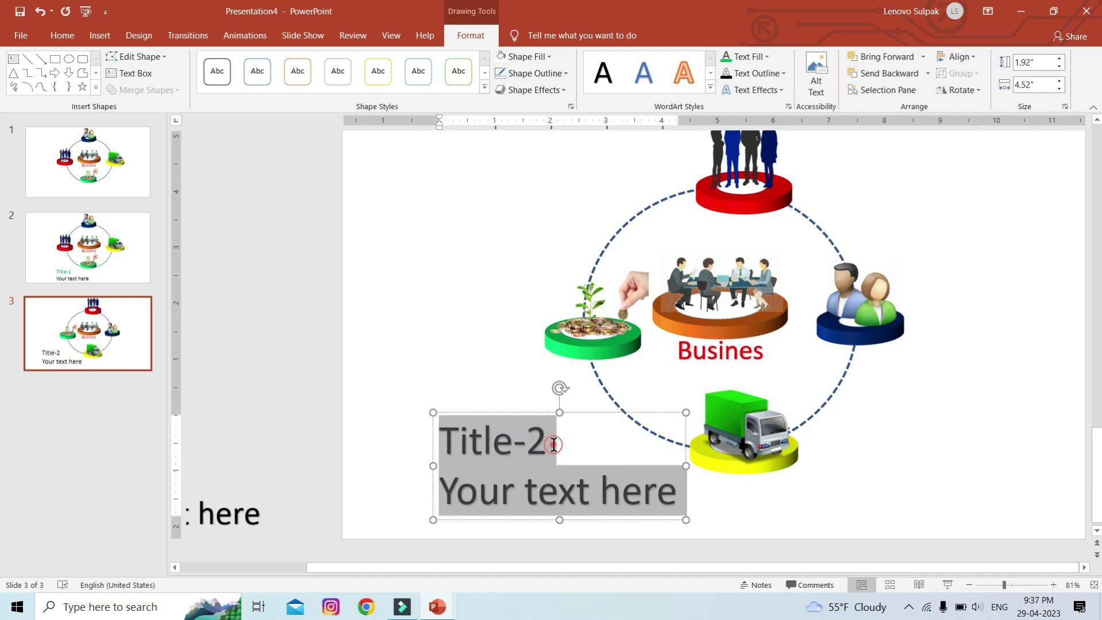
{"action": "left_click_drag", "start_coordinate": [553, 444], "coordinate": [393, 446]}
{"action": "key", "text": "ctrl+a"}
{"action": "key", "text": "ctrl+shift+less"}
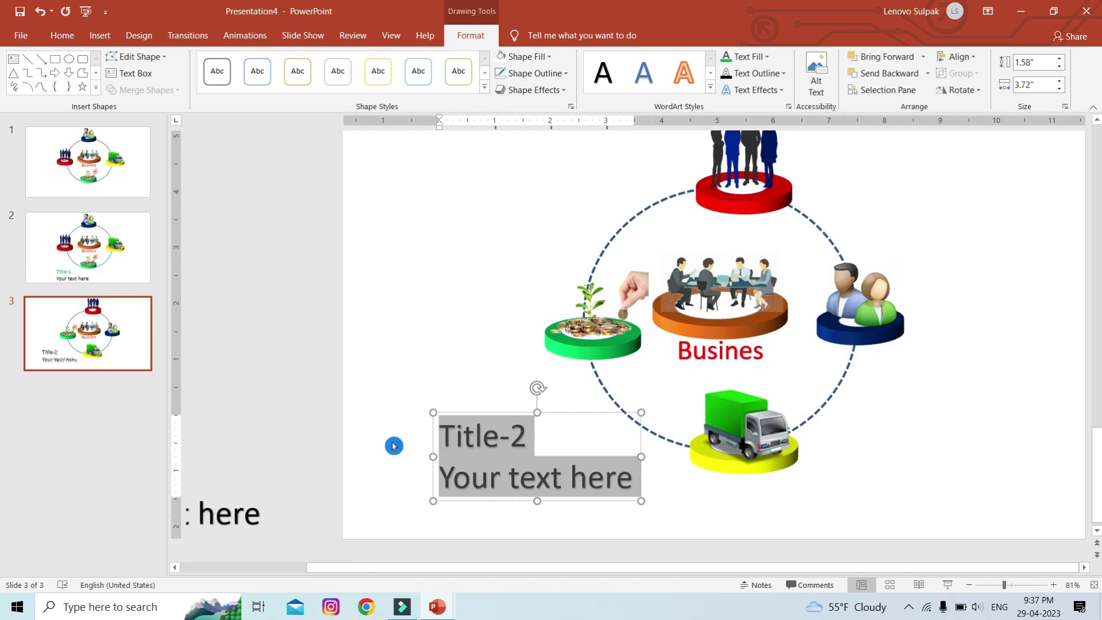
{"action": "left_click", "coordinate": [552, 444]}
Colour the word Title-2 gold and move the caption beneath the yellow truck disc.
{"action": "left_click_drag", "start_coordinate": [552, 444], "coordinate": [389, 440]}
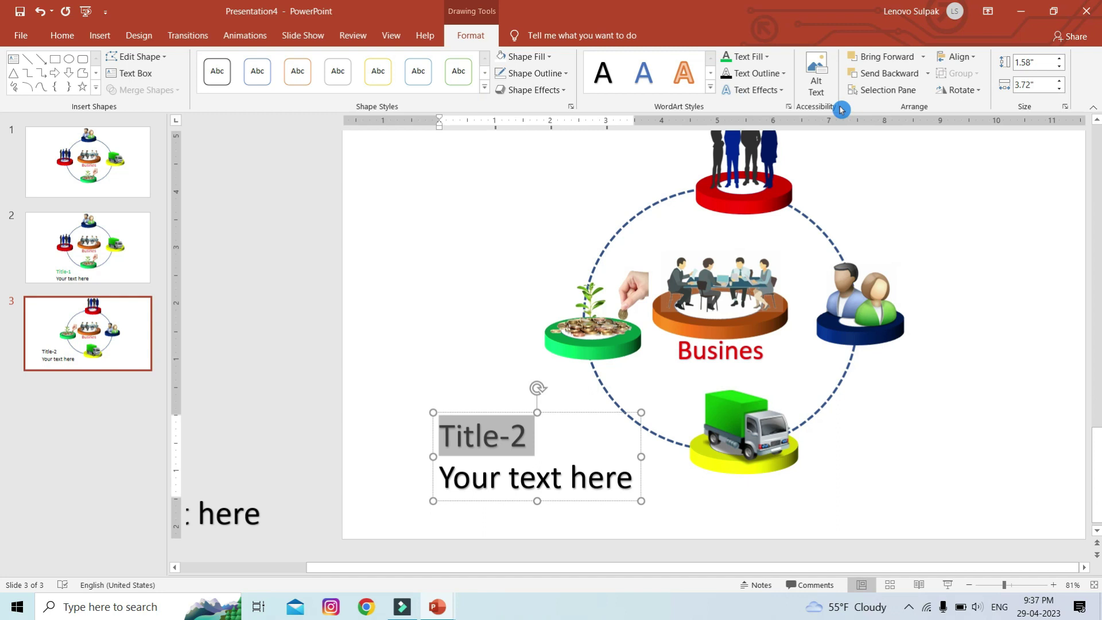
{"action": "left_click", "coordinate": [751, 56]}
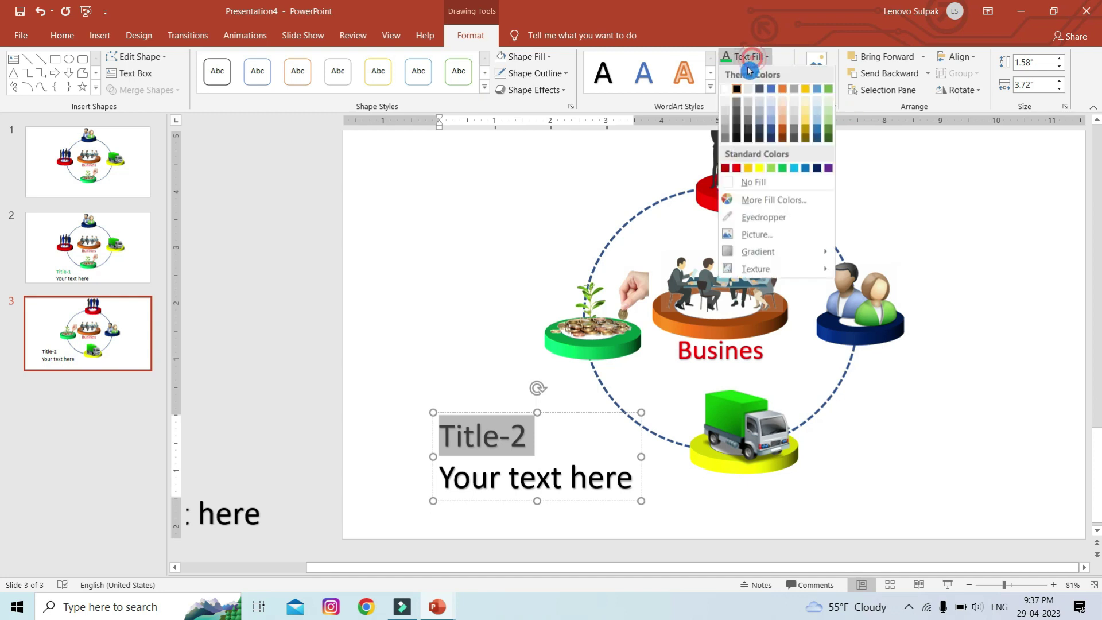
{"action": "left_click", "coordinate": [748, 167]}
{"action": "left_click_drag", "start_coordinate": [565, 413], "coordinate": [722, 445]}
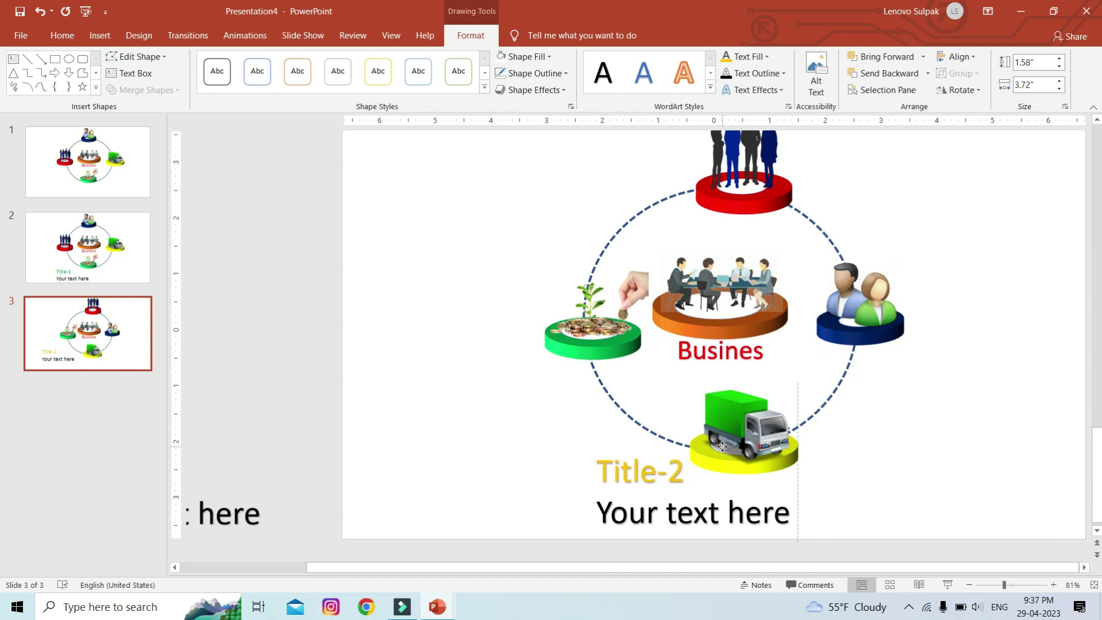
{"action": "left_click", "coordinate": [136, 327]}
Push the stray ': here' text box farther off the slide's left edge.
{"action": "left_click", "coordinate": [245, 510]}
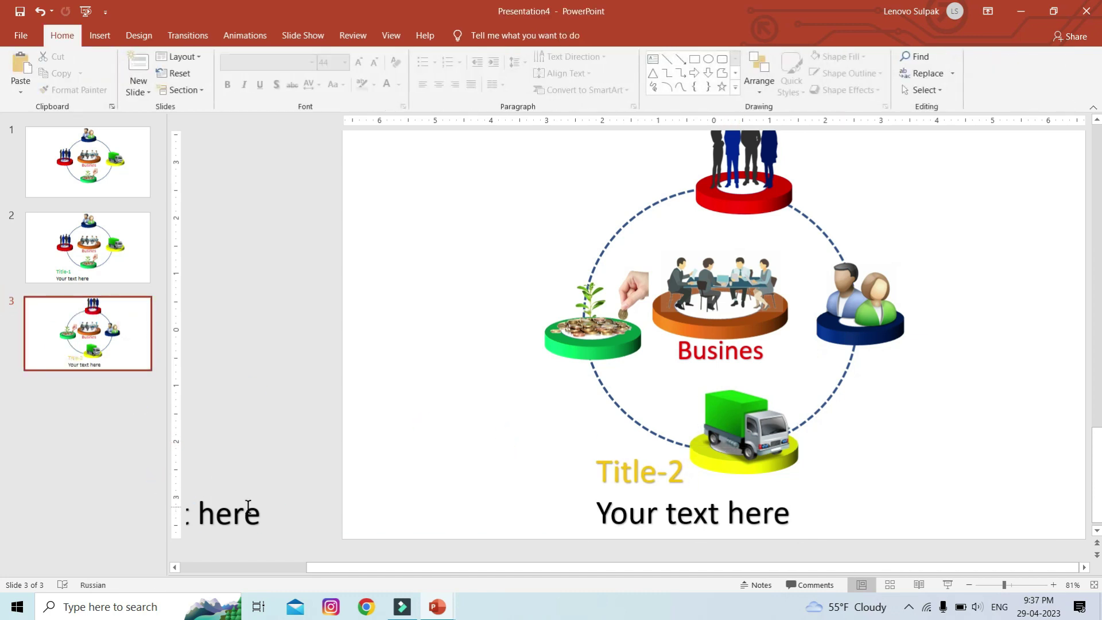
{"action": "left_click", "coordinate": [238, 451]}
{"action": "key", "text": "Left"}
{"action": "key", "text": "Left"}
{"action": "key", "text": "Left"}
{"action": "key", "text": "Left"}
{"action": "key", "text": "Left"}
{"action": "key", "text": "Left"}
{"action": "key", "text": "Left"}
{"action": "key", "text": "Left"}
{"action": "key", "text": "Left"}
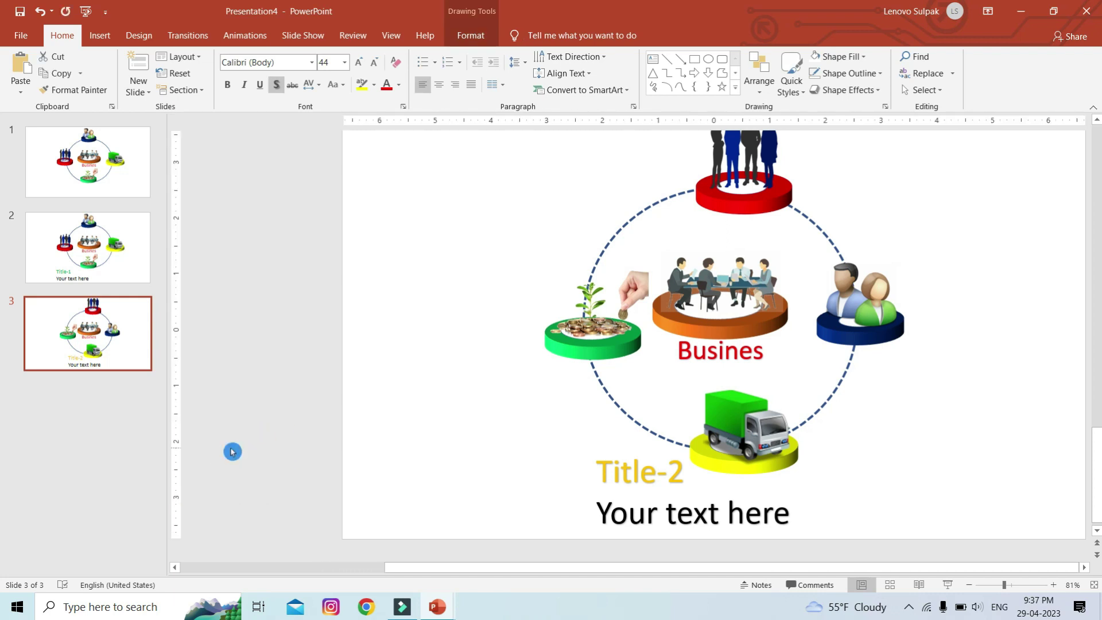
Duplicate slide 3 as a new slide 4, then review slides 2 through 4.
{"action": "left_click", "coordinate": [110, 346]}
{"action": "key", "text": "ctrl+d"}
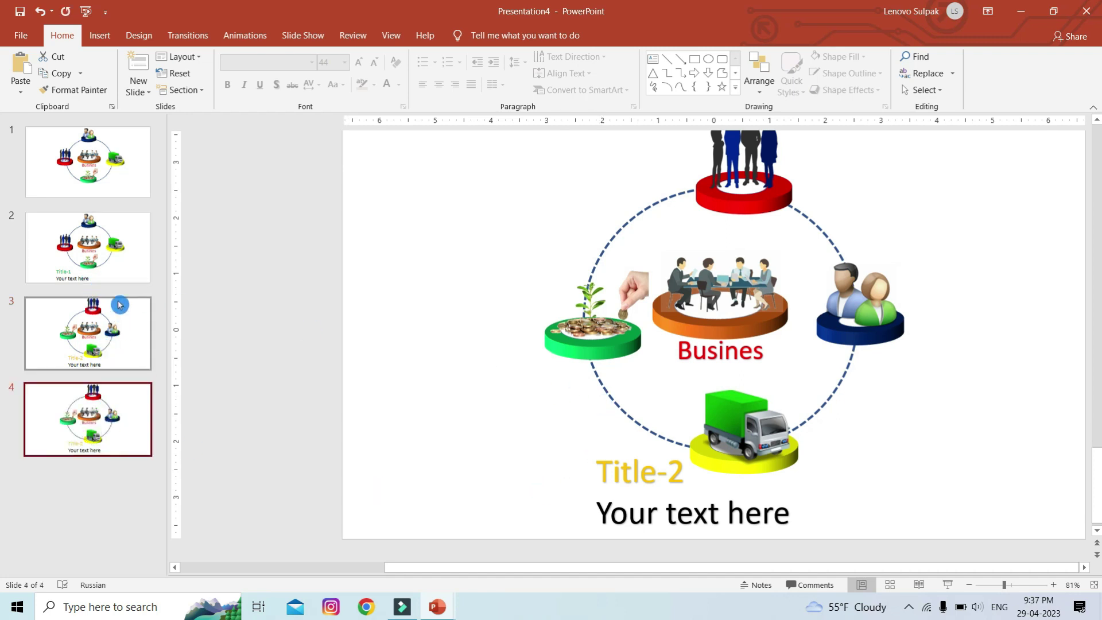
{"action": "left_click", "coordinate": [115, 265]}
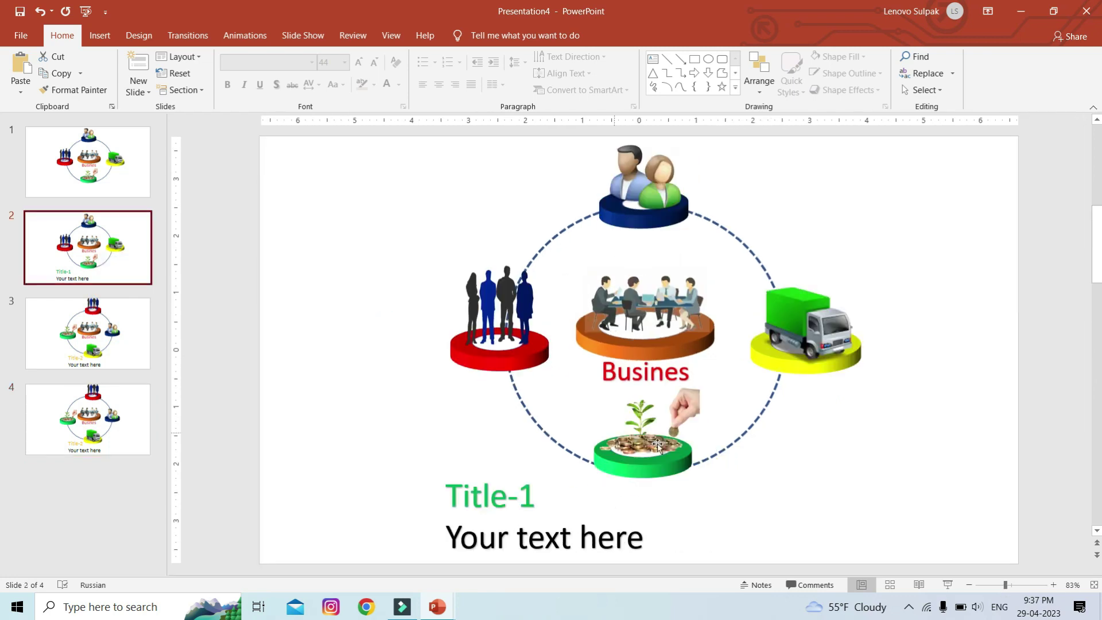
{"action": "left_click", "coordinate": [99, 347]}
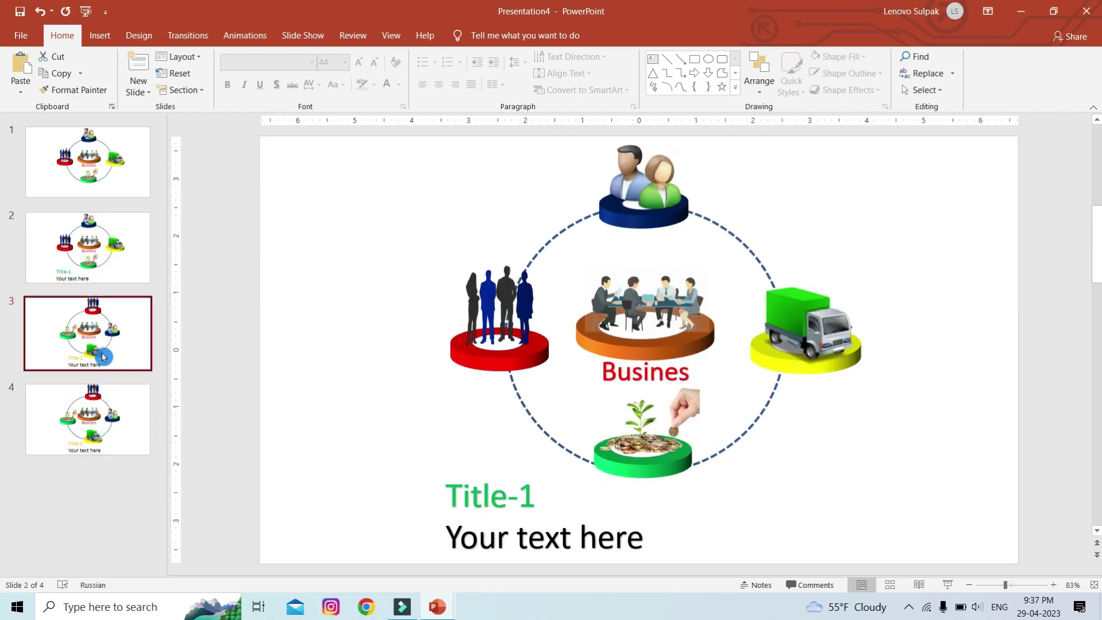
{"action": "left_click", "coordinate": [129, 429]}
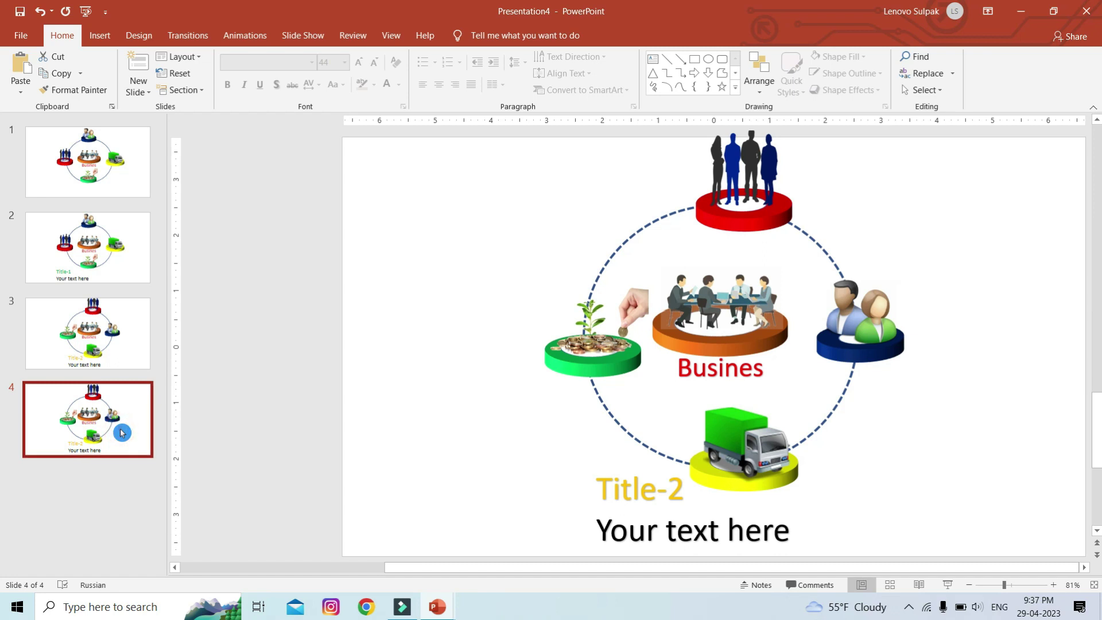
Rearrange slide 4's discs: plant-and-coin top, truck left, red people right, blue pair bottom.
{"action": "left_click_drag", "start_coordinate": [590, 365], "coordinate": [473, 268]}
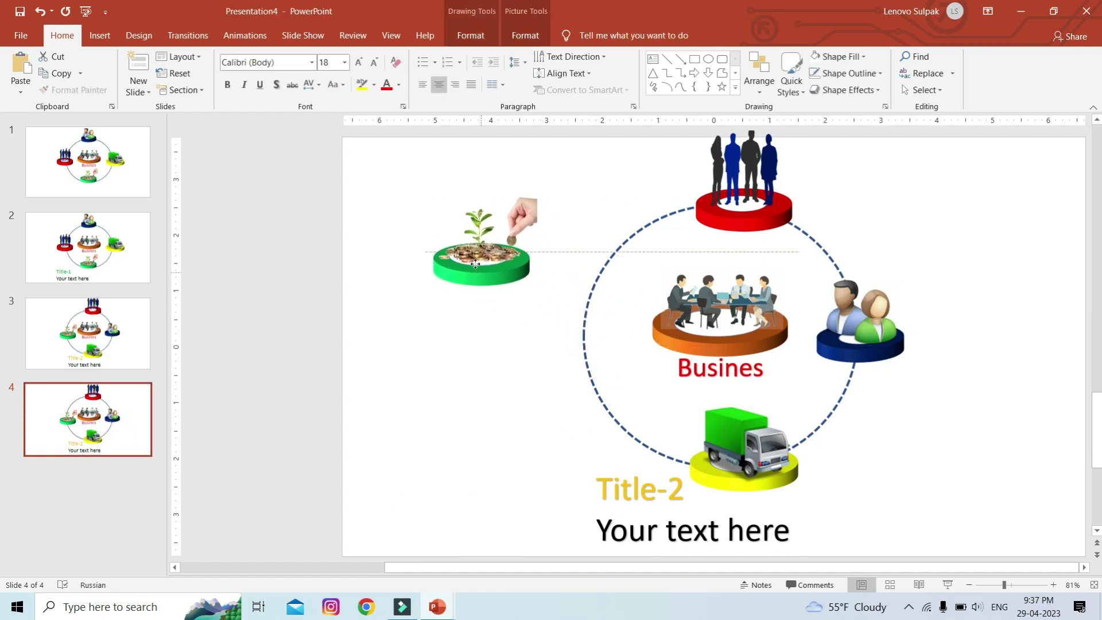
{"action": "mouse_move", "coordinate": [660, 410]}
{"action": "left_mouse_down"}
{"action": "mouse_move", "coordinate": [604, 398]}
{"action": "mouse_move", "coordinate": [543, 312]}
{"action": "left_mouse_up"}
{"action": "left_click_drag", "start_coordinate": [884, 323], "coordinate": [738, 452]}
{"action": "left_click", "coordinate": [744, 221]}
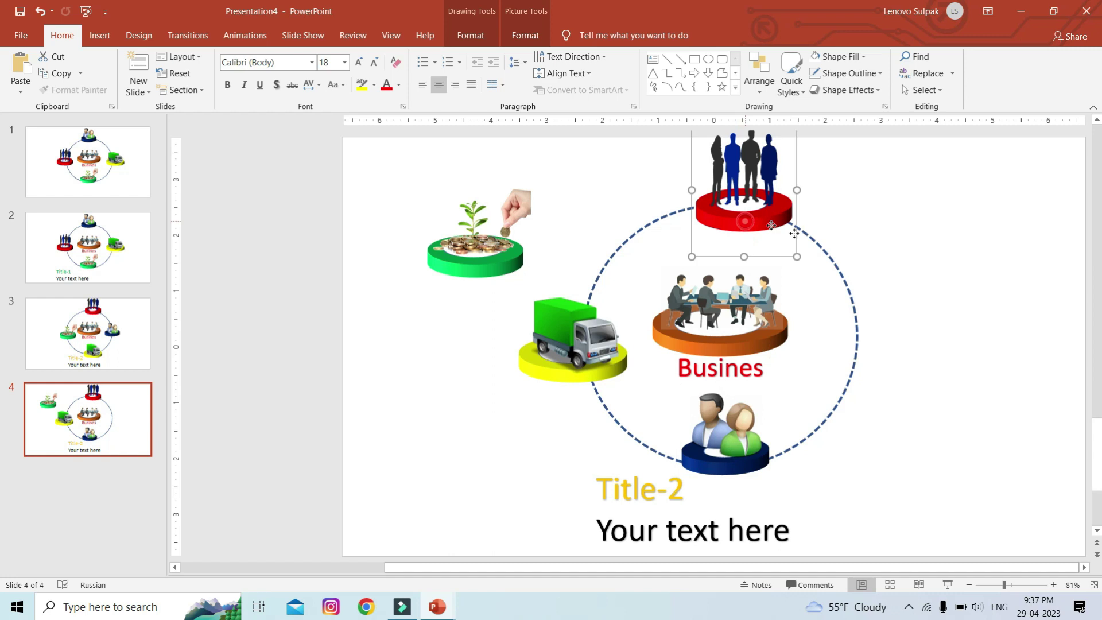
{"action": "left_click_drag", "start_coordinate": [793, 233], "coordinate": [902, 347]}
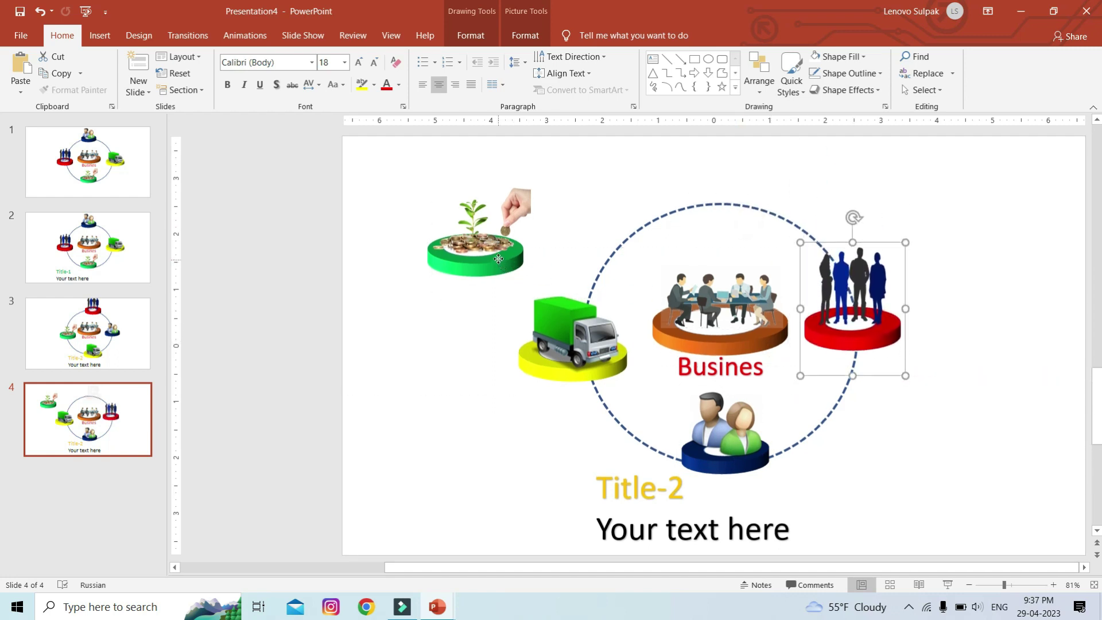
{"action": "left_click_drag", "start_coordinate": [498, 259], "coordinate": [714, 208]}
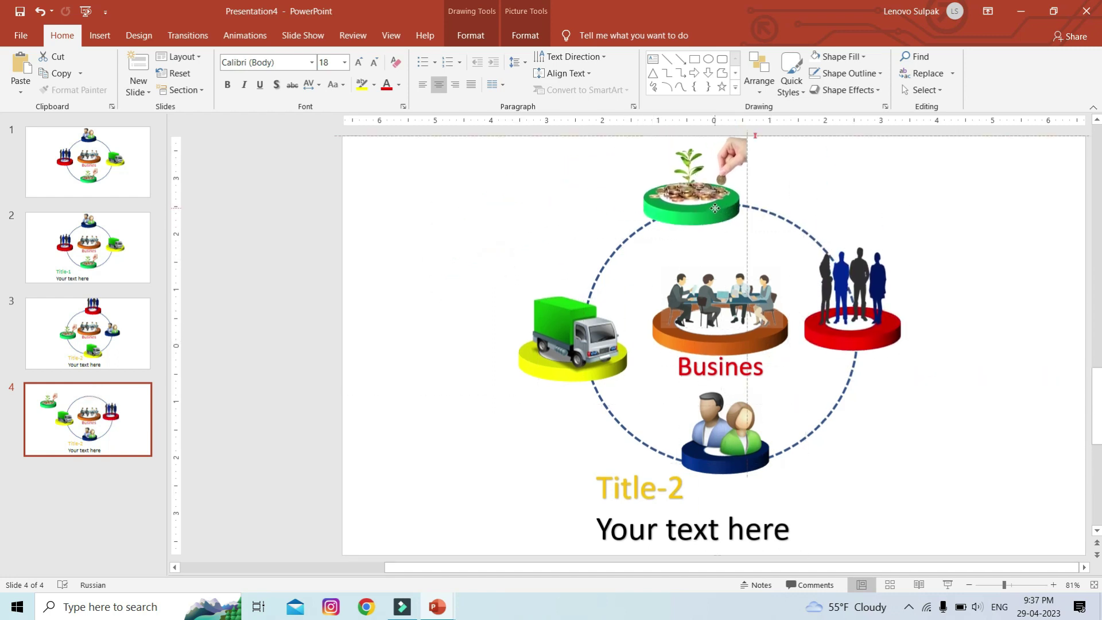
{"action": "left_click", "coordinate": [627, 471]}
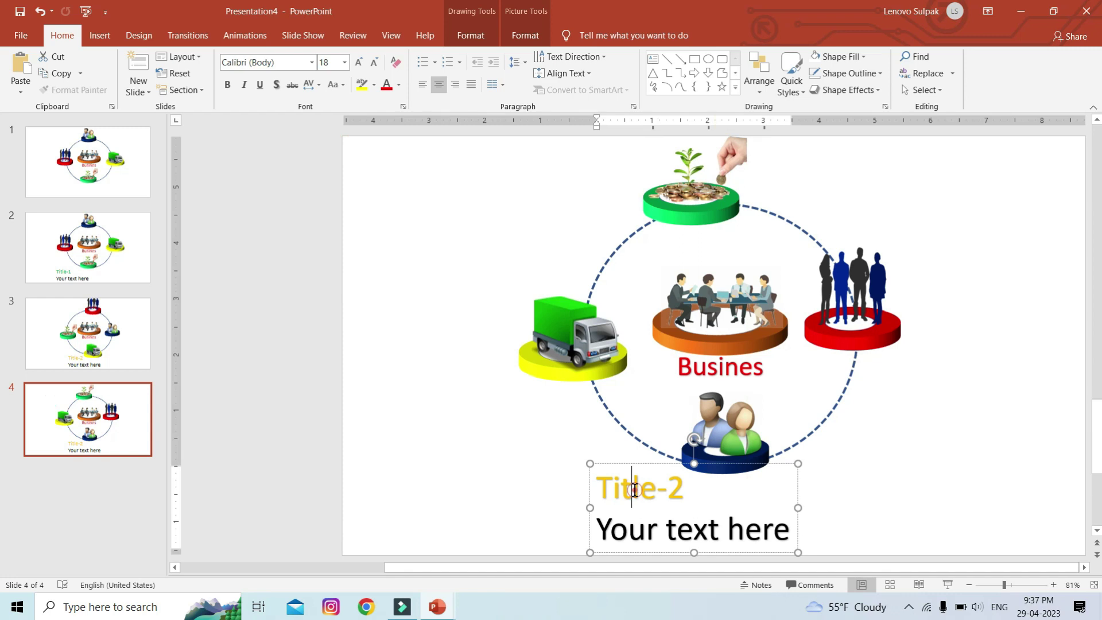
Shift slide 4's Title-2 text box left until it leaves the slide.
{"action": "left_click", "coordinate": [624, 462]}
{"action": "key", "text": "Left"}
{"action": "key", "text": "Left"}
{"action": "key", "text": "Left"}
{"action": "key", "text": "Left"}
{"action": "key", "text": "Left"}
{"action": "key", "text": "Left"}
{"action": "key", "text": "Left"}
{"action": "key", "text": "Left"}
{"action": "key", "text": "Left"}
{"action": "key", "text": "Left"}
{"action": "key", "text": "Left"}
{"action": "key", "text": "Left"}
{"action": "key", "text": "Left"}
{"action": "key", "text": "Left"}
{"action": "key", "text": "Left"}
{"action": "key", "text": "Left"}
{"action": "key", "text": "Left"}
{"action": "key", "text": "Left"}
{"action": "key", "text": "Left"}
{"action": "key", "text": "Left"}
{"action": "key", "text": "Left"}
{"action": "key", "text": "Left"}
{"action": "key", "text": "Left"}
{"action": "left_click", "coordinate": [623, 463]}
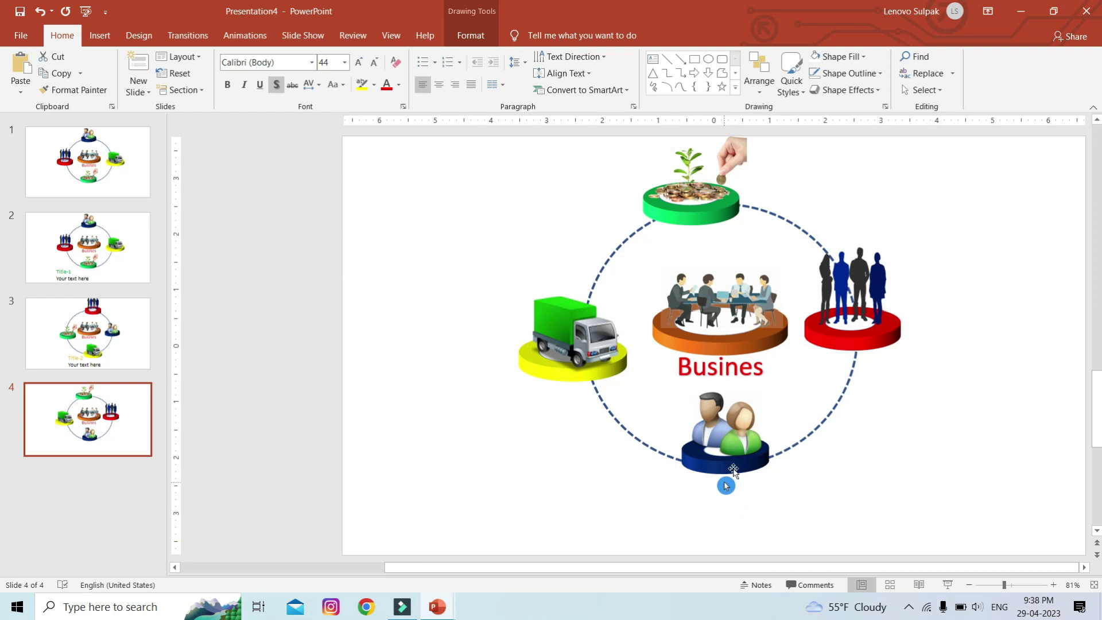
Insert a WordArt caption reading 'Title-3' above 'Your text here' on slide 4.
{"action": "left_click", "coordinate": [100, 35]}
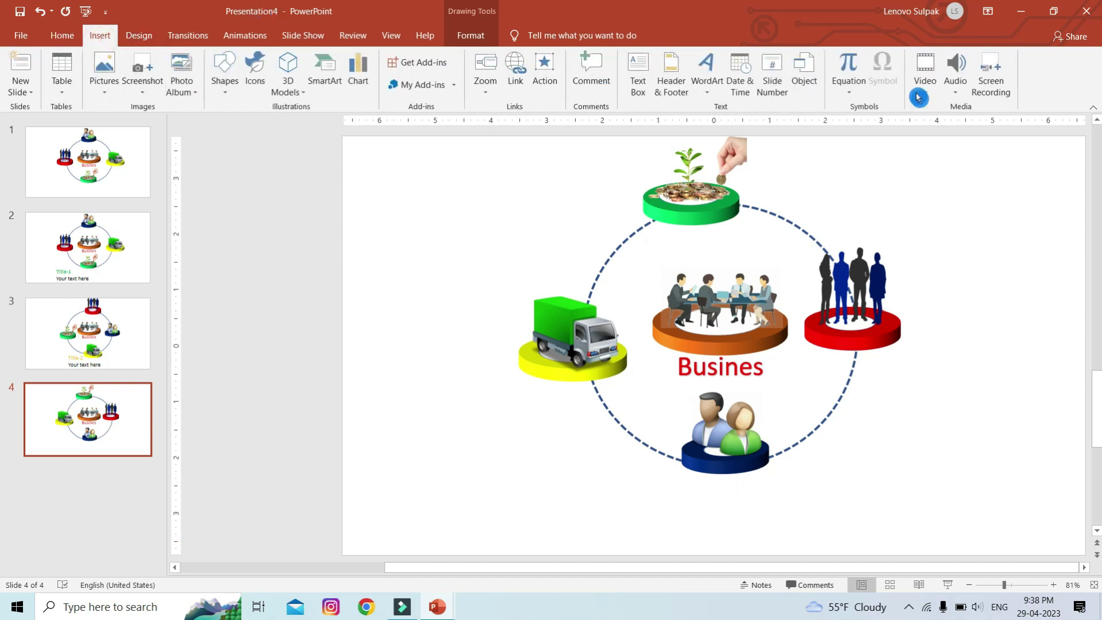
{"action": "left_click", "coordinate": [707, 75]}
{"action": "left_click", "coordinate": [708, 120]}
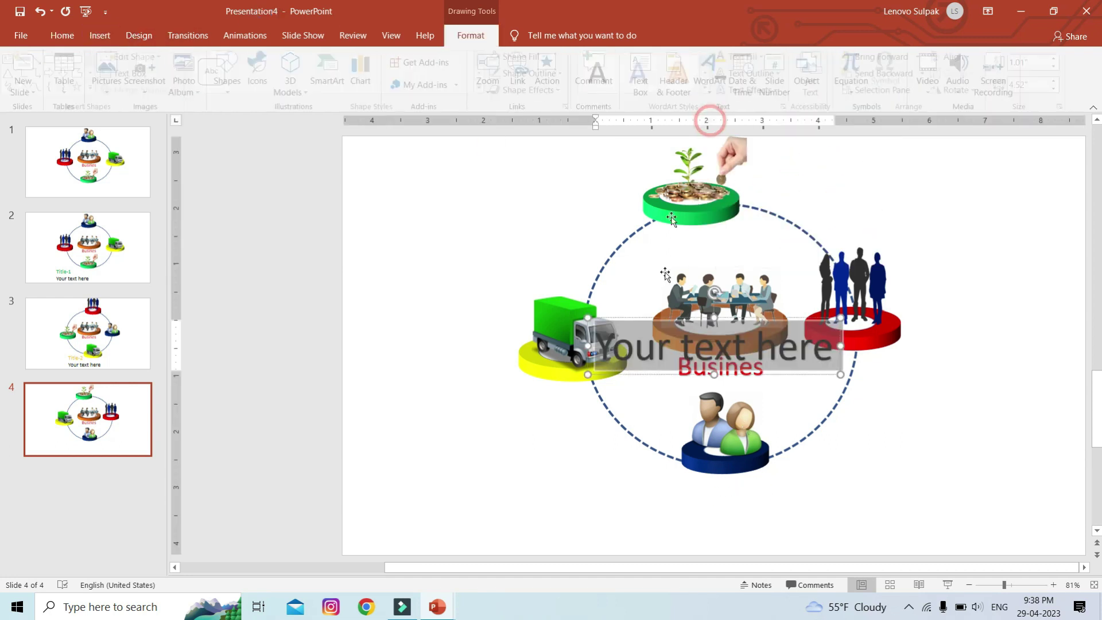
{"action": "type", "text": "Titled"}
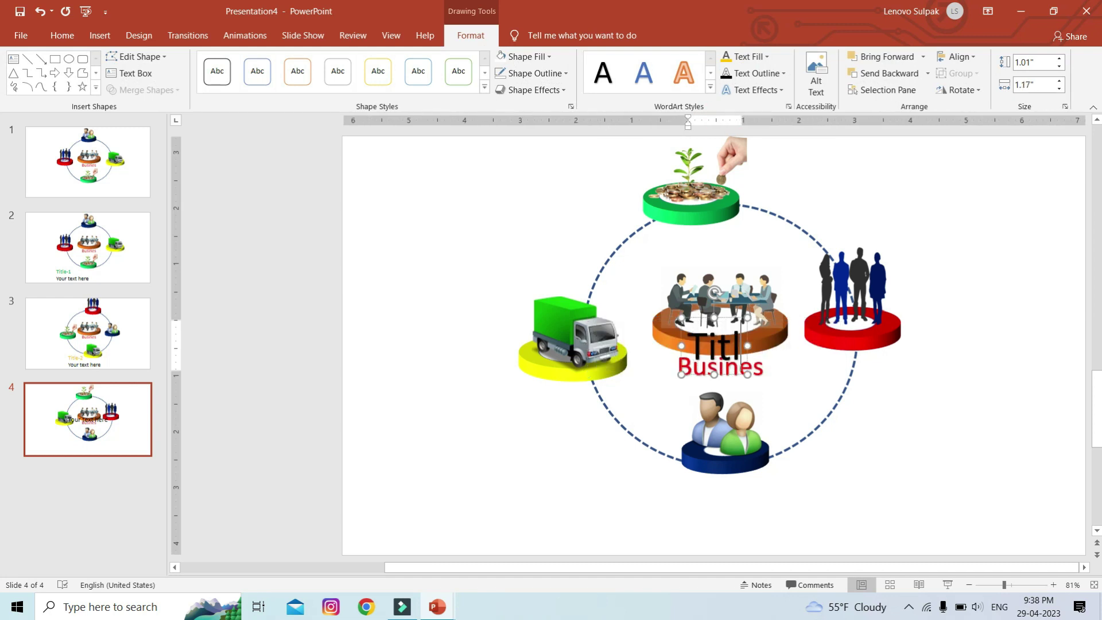
{"action": "key", "text": "BackSpace"}
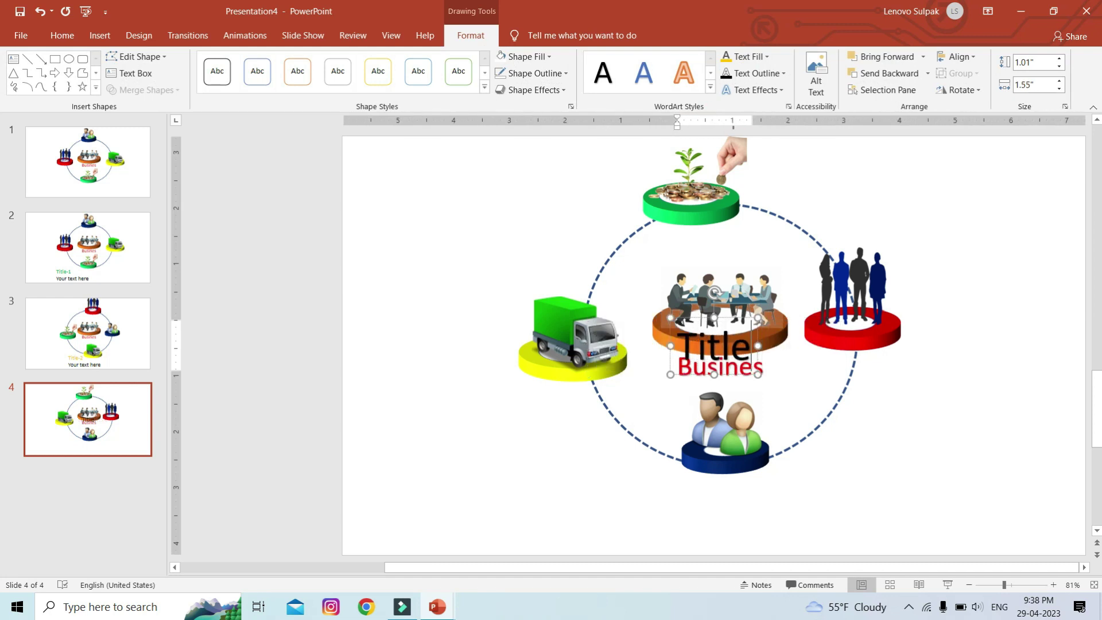
{"action": "type", "text": "-3"}
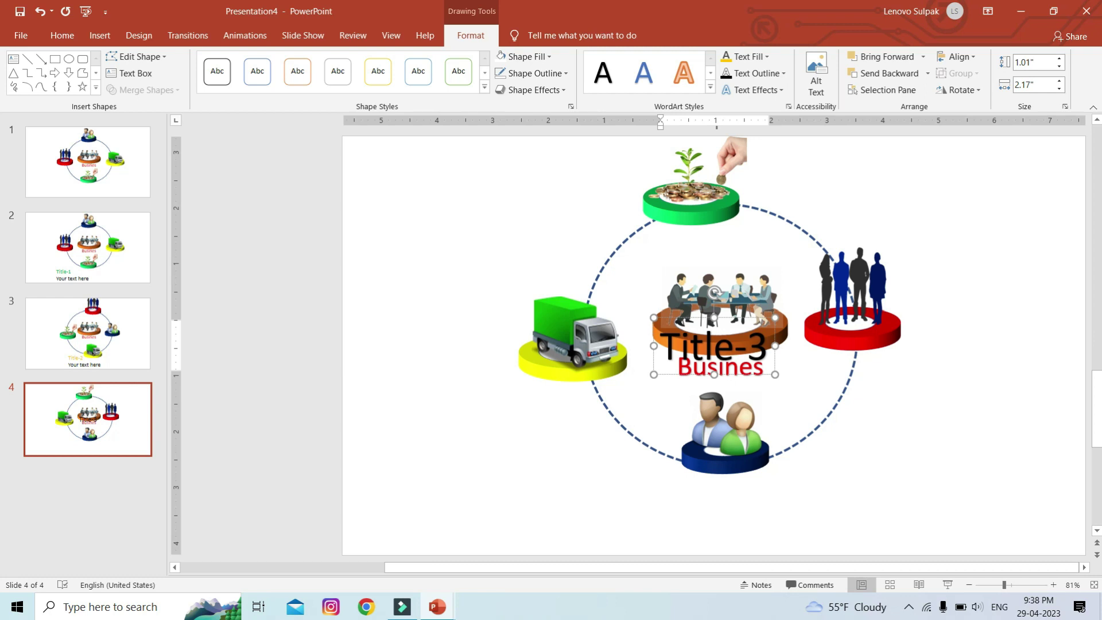
{"action": "left_click_drag", "start_coordinate": [714, 374], "coordinate": [714, 425]}
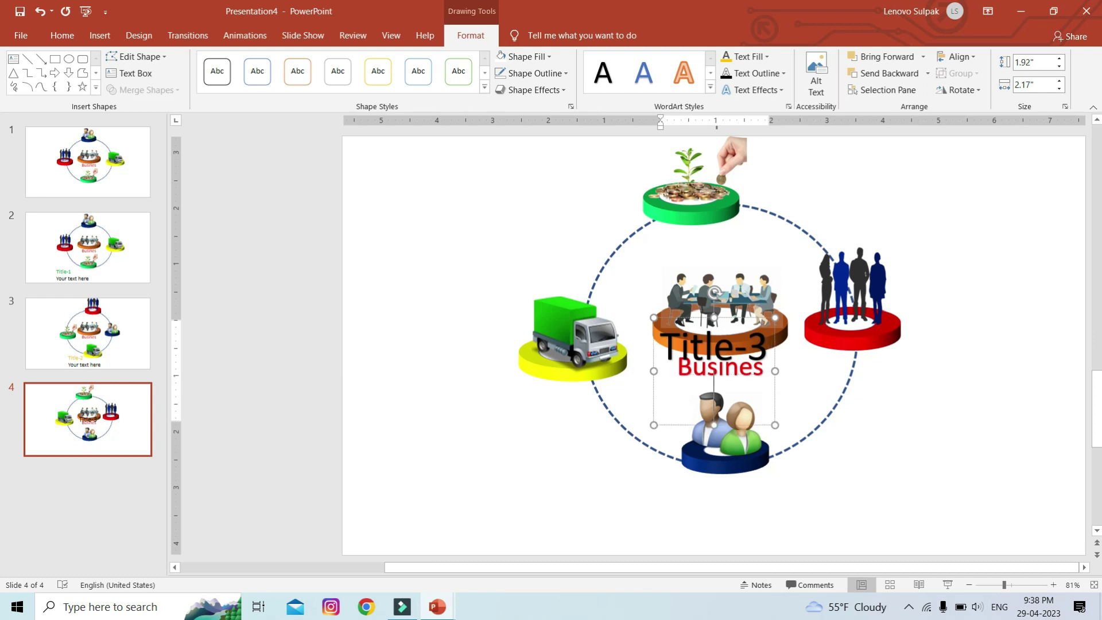
{"action": "type", "text": "Your text he"}
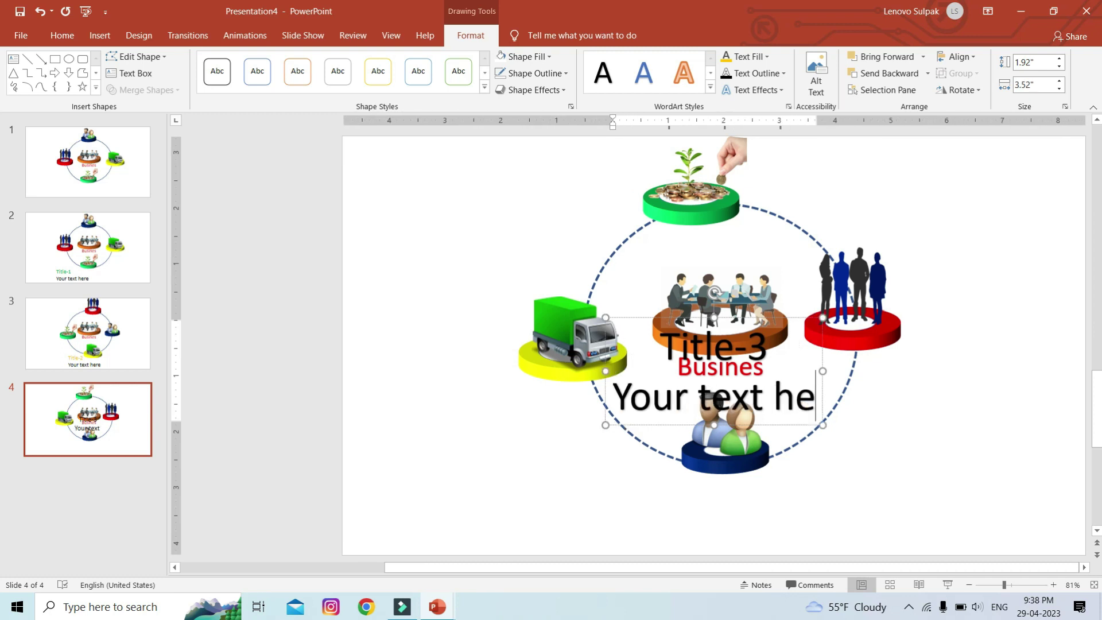
{"action": "type", "text": "re"}
Left-align the Title-3 caption, move it below the circle, and shrink its font one step.
{"action": "key", "text": "ctrl+a"}
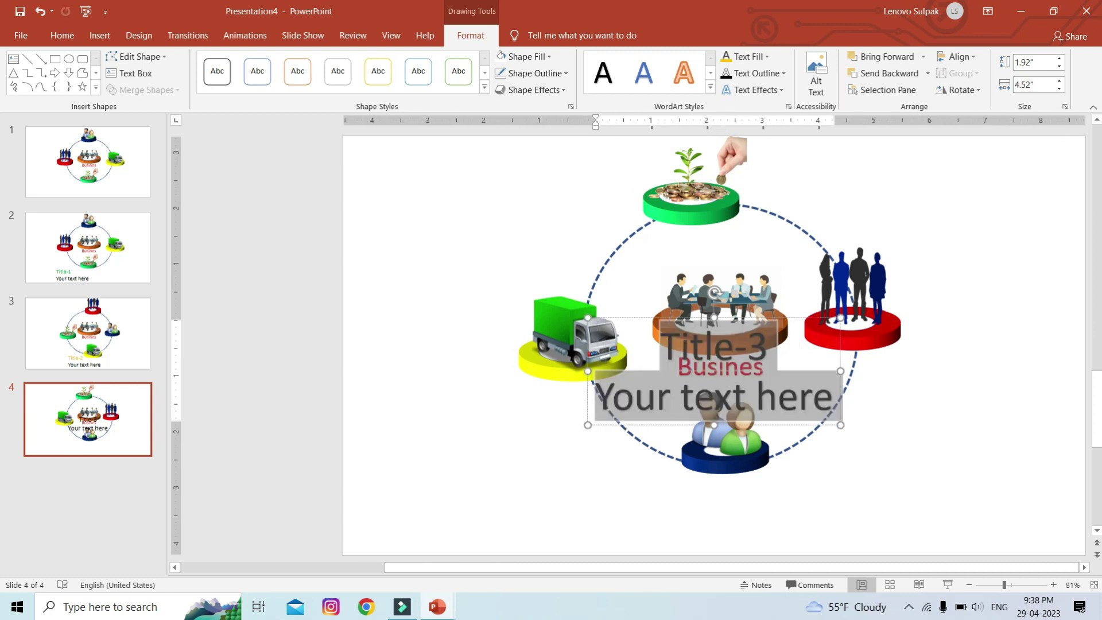
{"action": "key", "text": "ctrl+l"}
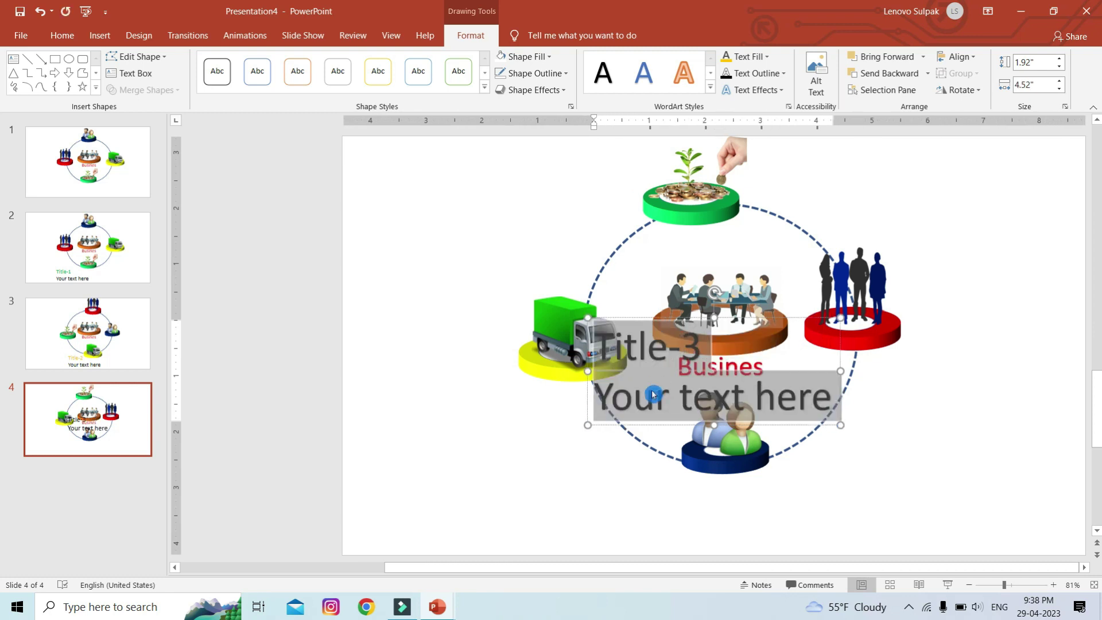
{"action": "left_click_drag", "start_coordinate": [649, 428], "coordinate": [591, 524]}
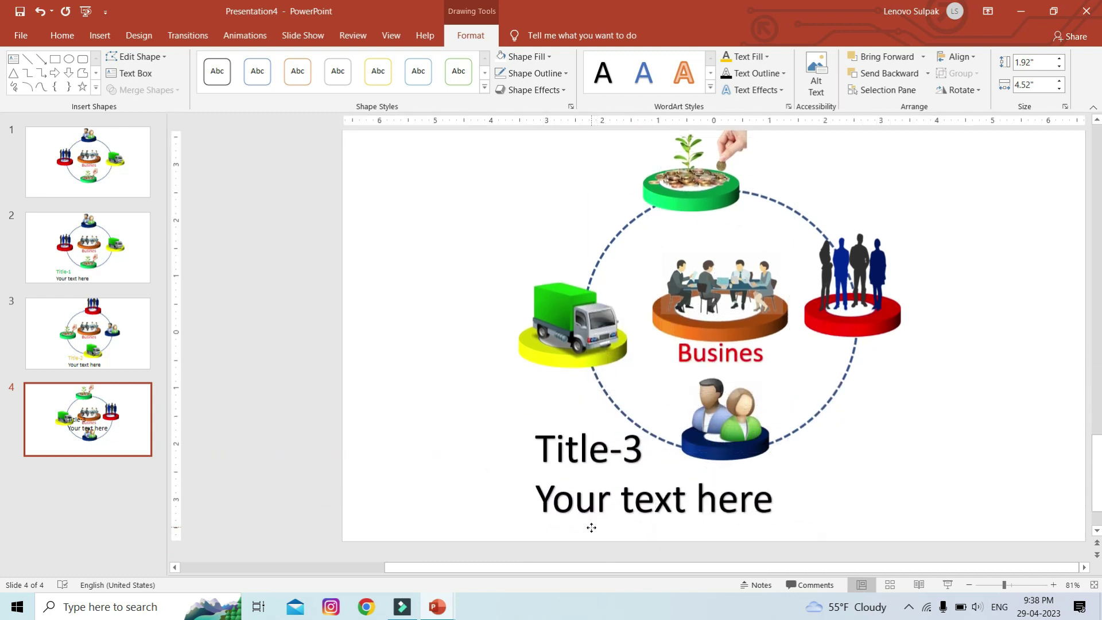
{"action": "left_click", "coordinate": [644, 462]}
{"action": "key", "text": "ctrl+a"}
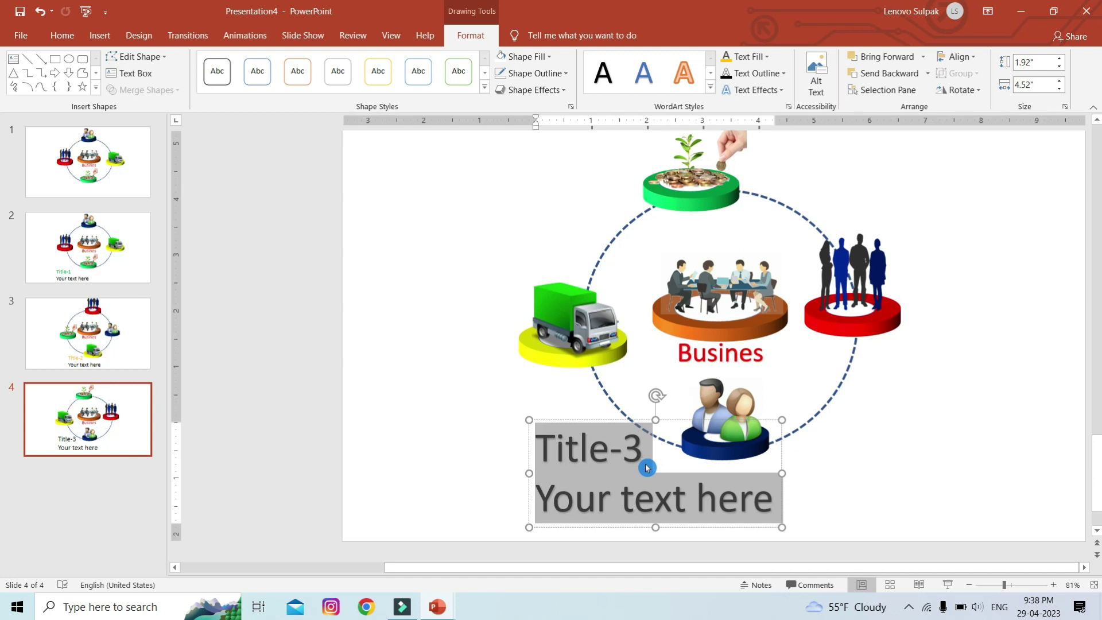
{"action": "key", "text": "ctrl+bracketleft"}
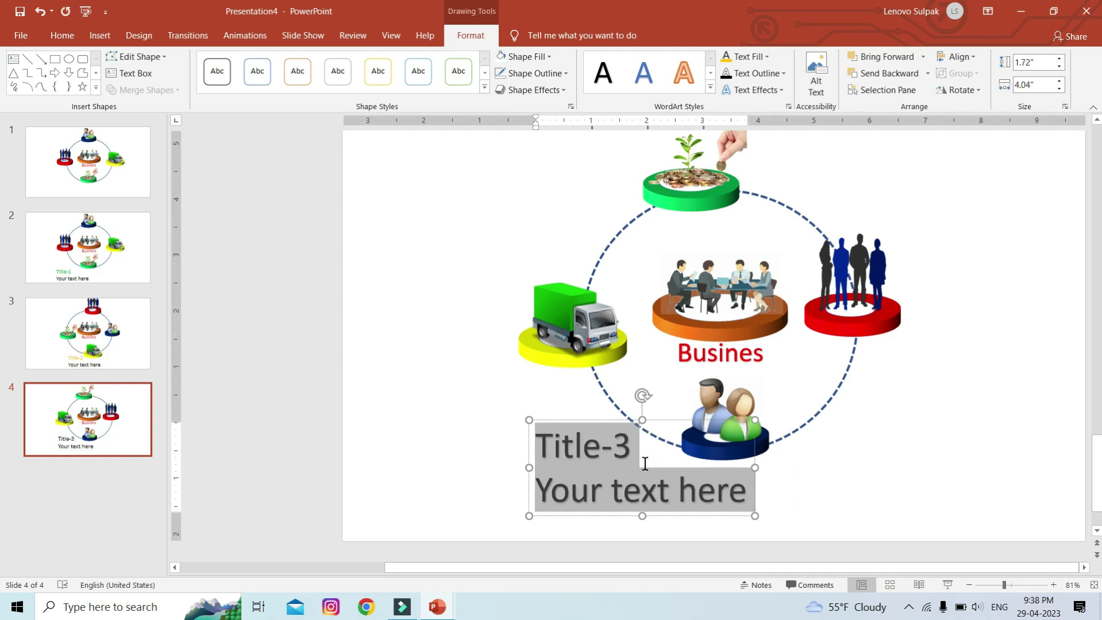
{"action": "triple_click", "coordinate": [644, 449]}
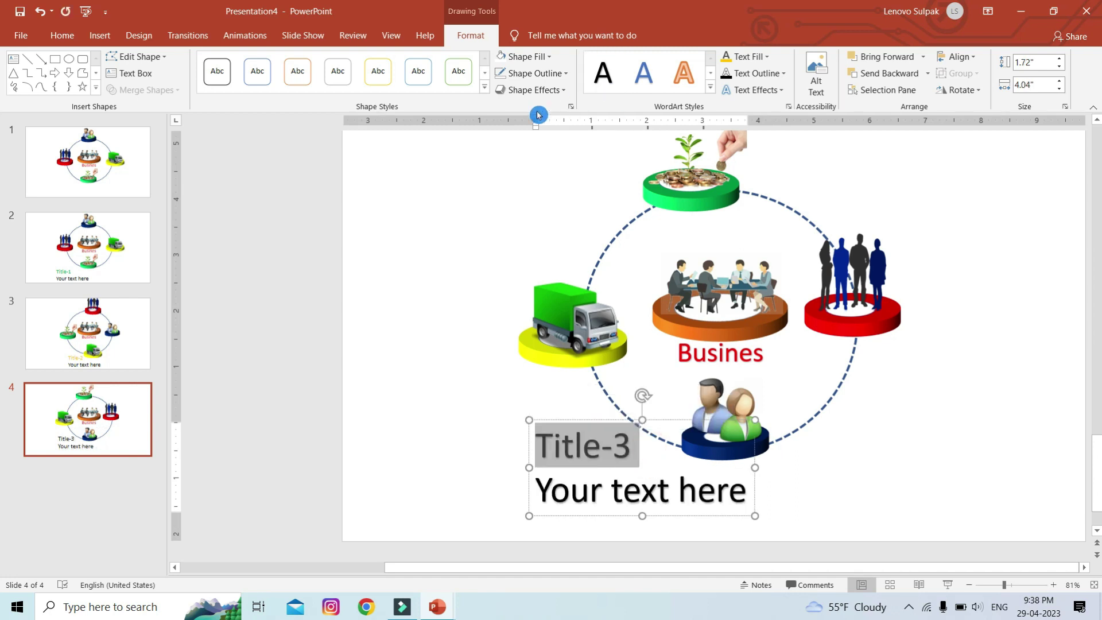
Colour the Title-3 heading blue with Text Fill, then select slide 4.
{"action": "left_click", "coordinate": [750, 56]}
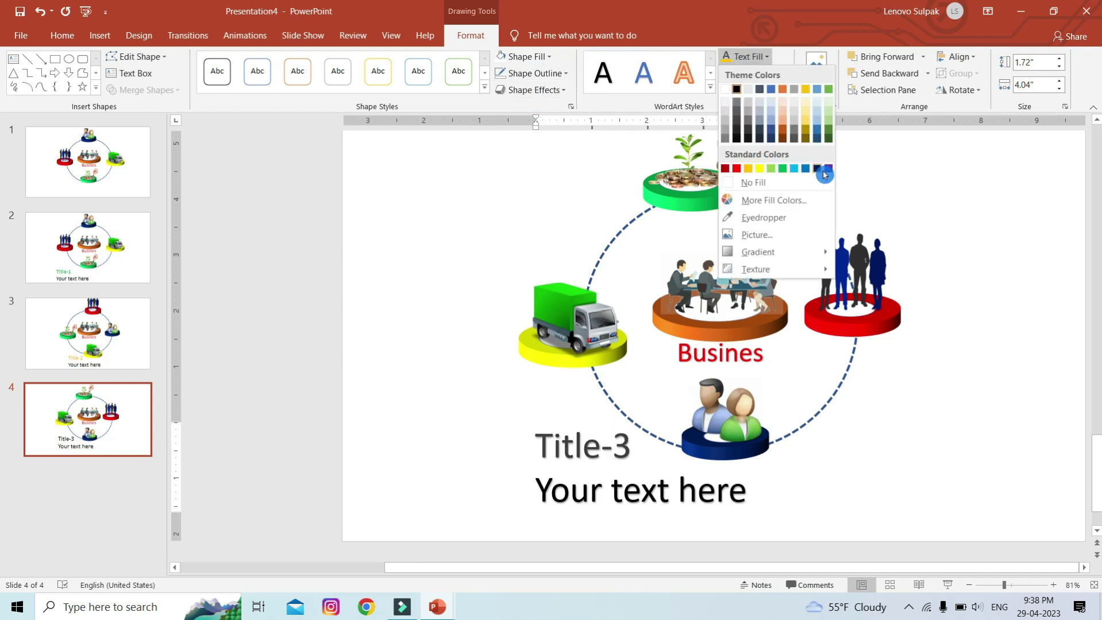
{"action": "left_click", "coordinate": [806, 170]}
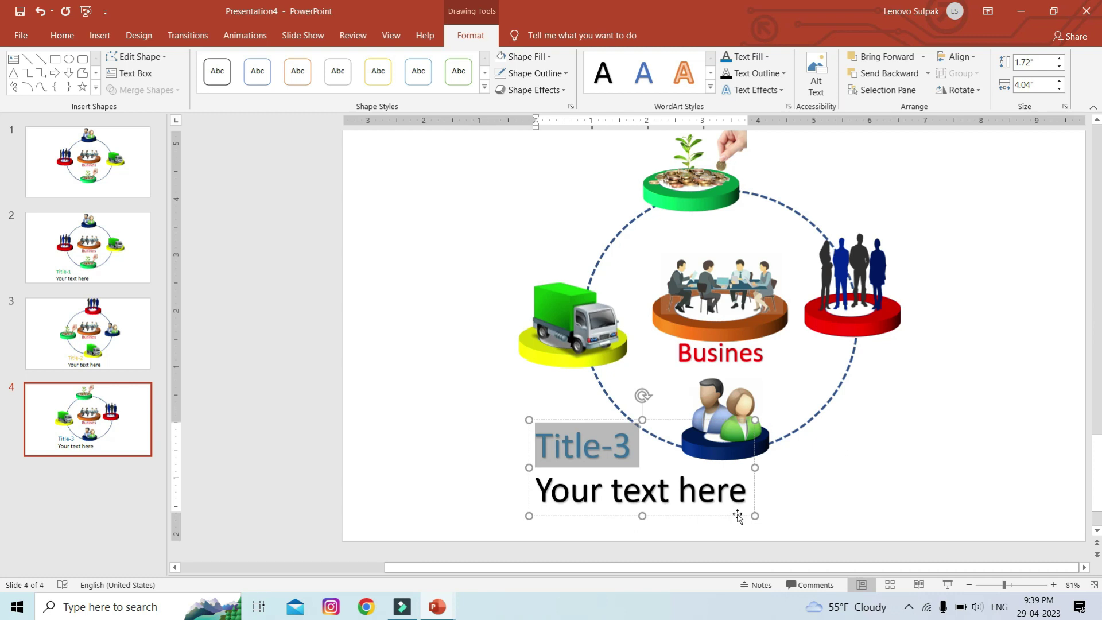
{"action": "left_click", "coordinate": [141, 407]}
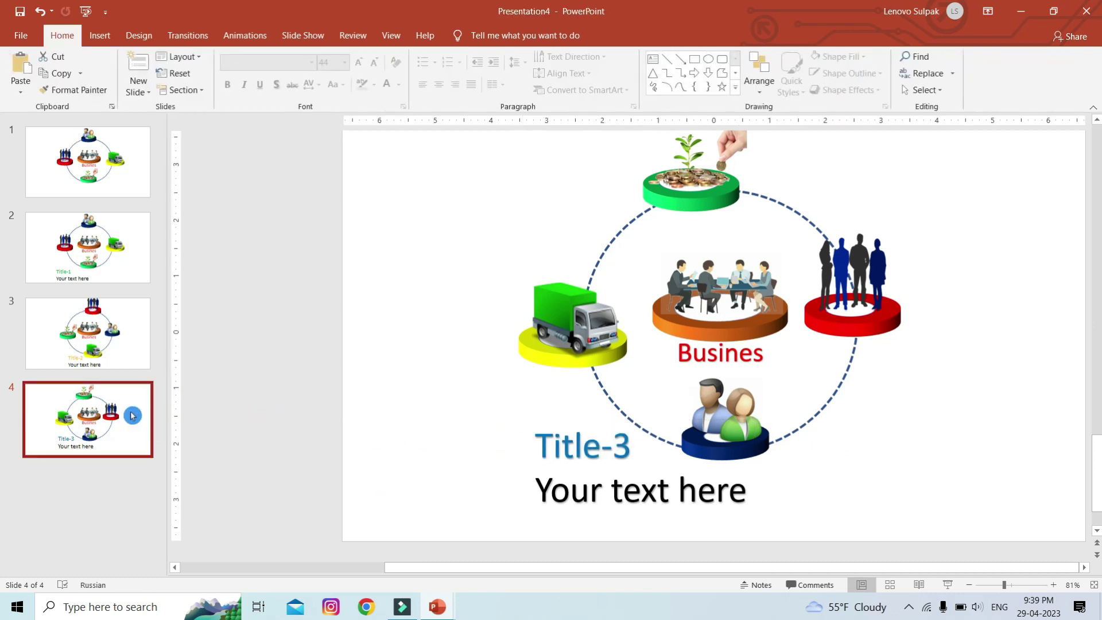
Duplicate slide 4 as slide 5 and push its Title-3 caption off the slide.
{"action": "key", "text": "ctrl+d"}
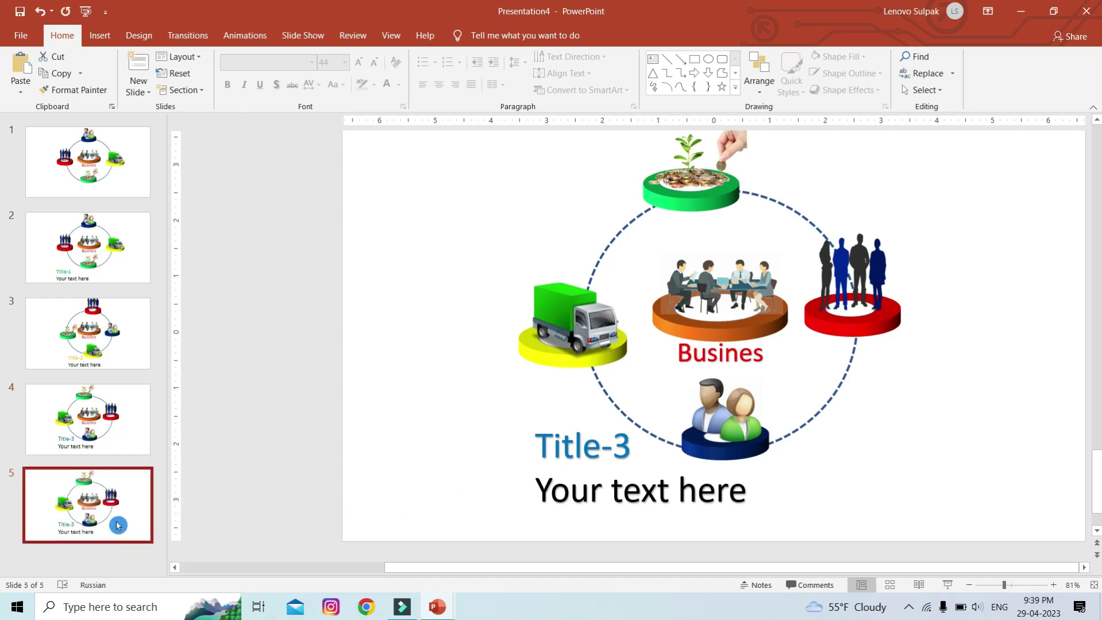
{"action": "left_click", "coordinate": [676, 505]}
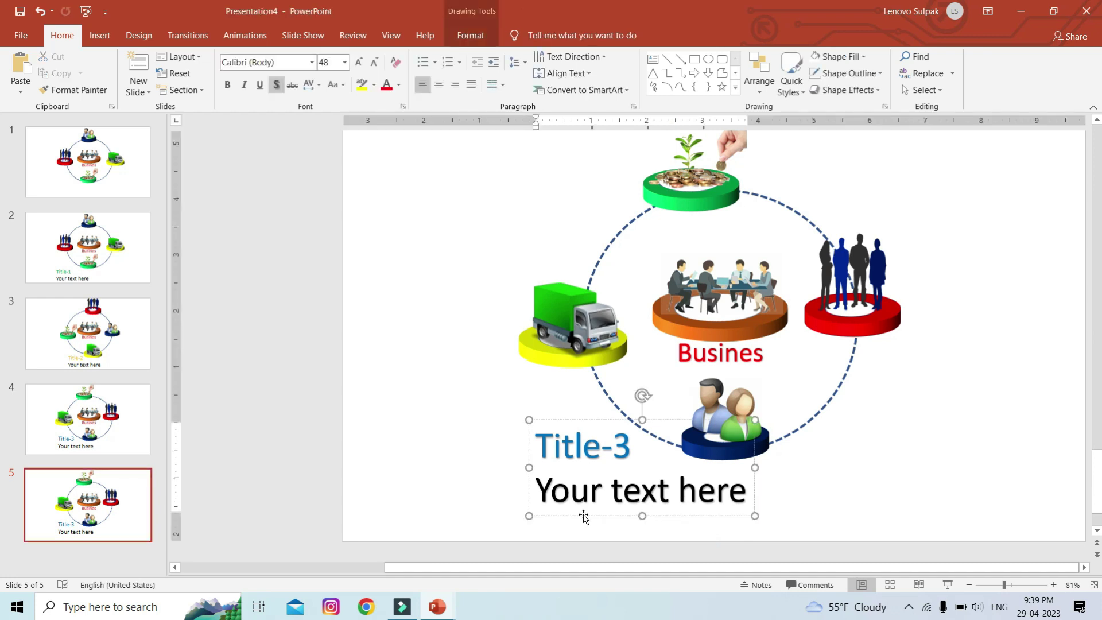
{"action": "left_click", "coordinate": [583, 515]}
{"action": "key", "text": "Left"}
{"action": "key", "text": "Left"}
{"action": "key", "text": "Left"}
{"action": "key", "text": "Left"}
{"action": "key", "text": "Left"}
{"action": "key", "text": "Left"}
{"action": "key", "text": "Left"}
{"action": "key", "text": "Left"}
{"action": "key", "text": "Left"}
{"action": "key", "text": "Left"}
{"action": "key", "text": "Left"}
{"action": "key", "text": "Left"}
{"action": "key", "text": "Left"}
{"action": "key", "text": "Left"}
{"action": "key", "text": "Left"}
{"action": "key", "text": "Left"}
{"action": "key", "text": "Left"}
{"action": "key", "text": "Left"}
{"action": "key", "text": "Left"}
{"action": "key", "text": "Left"}
{"action": "key", "text": "Left"}
{"action": "key", "text": "Left"}
{"action": "key", "text": "Left"}
{"action": "key", "text": "Left"}
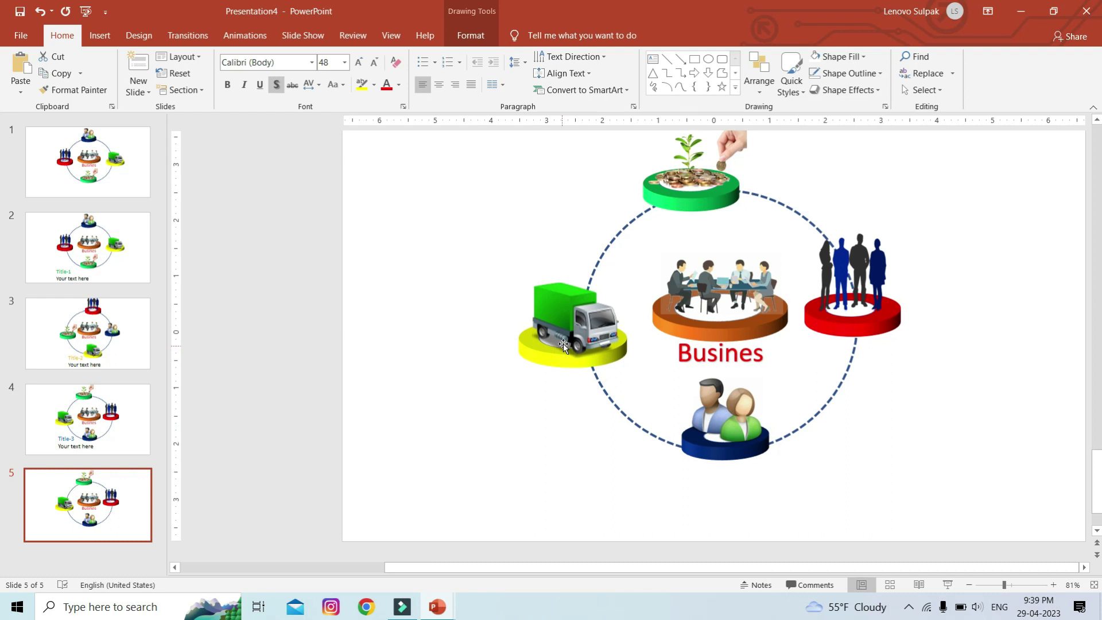
Rearrange slide 5's discs: truck top, couple left, coin plant right, red crowd bottom.
{"action": "left_click_drag", "start_coordinate": [563, 345], "coordinate": [435, 305]}
{"action": "left_click_drag", "start_coordinate": [733, 423], "coordinate": [578, 303]}
{"action": "mouse_move", "coordinate": [891, 288]}
{"action": "left_mouse_down"}
{"action": "mouse_move", "coordinate": [728, 439]}
{"action": "mouse_move", "coordinate": [752, 428]}
{"action": "left_mouse_up"}
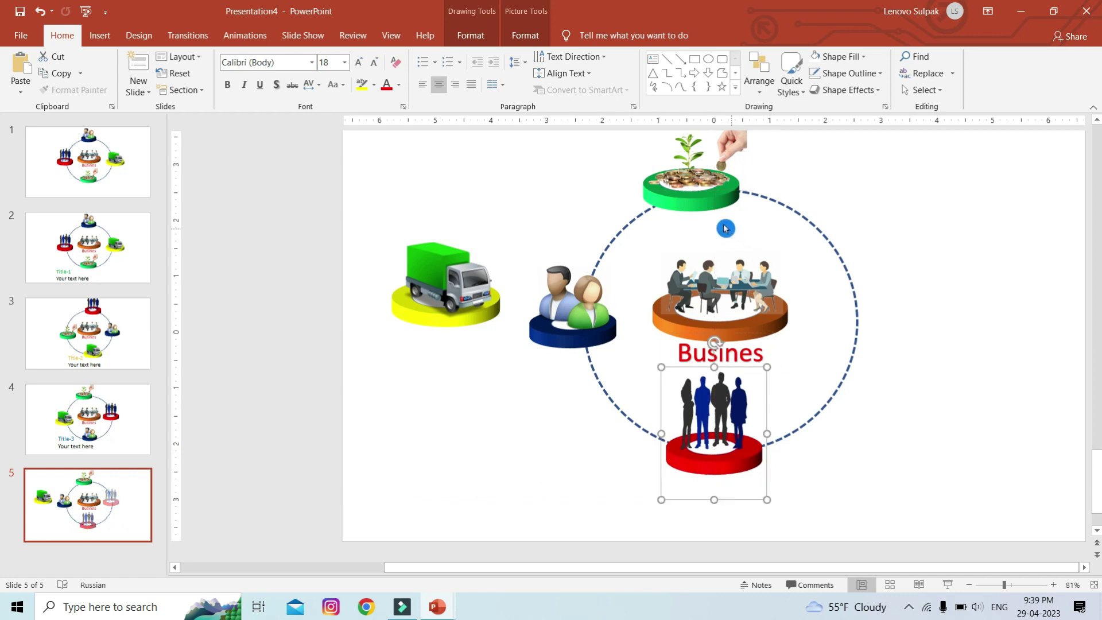
{"action": "left_click_drag", "start_coordinate": [724, 228], "coordinate": [886, 353]}
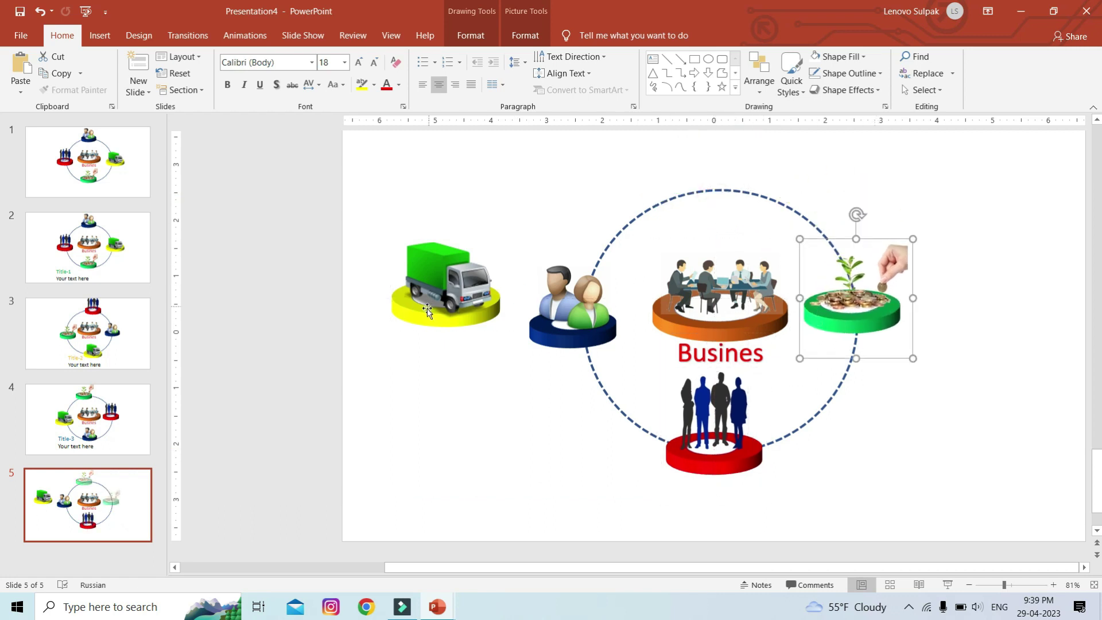
{"action": "left_click_drag", "start_coordinate": [428, 309], "coordinate": [726, 202]}
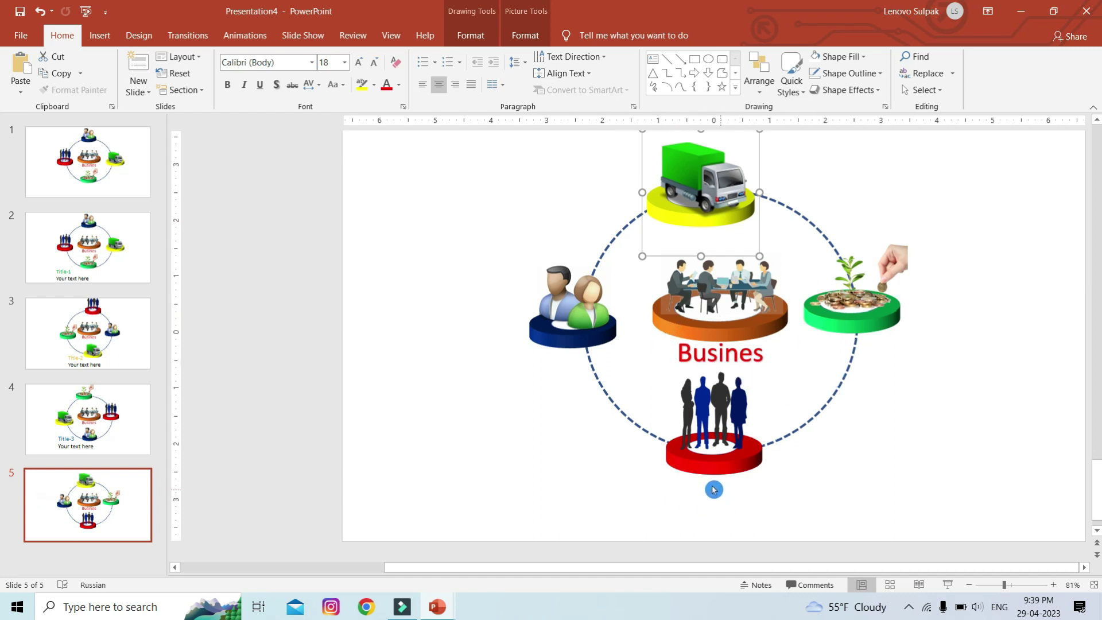
Add a plain WordArt caption on slide 5 reading 'Title-4' over 'Your text here'.
{"action": "left_click", "coordinate": [99, 35]}
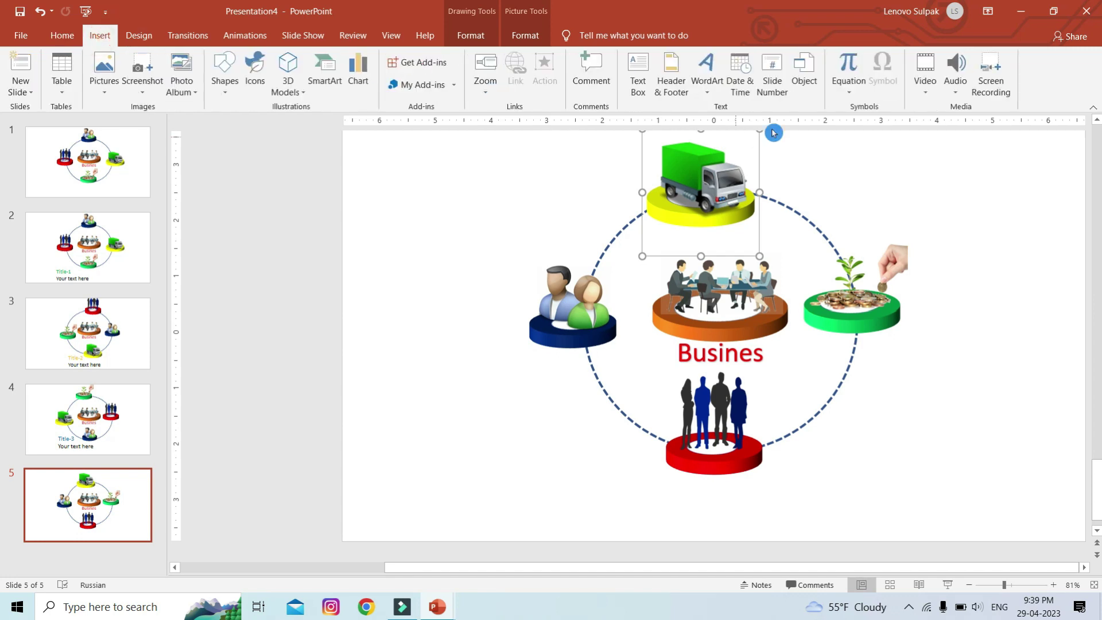
{"action": "left_click", "coordinate": [714, 98]}
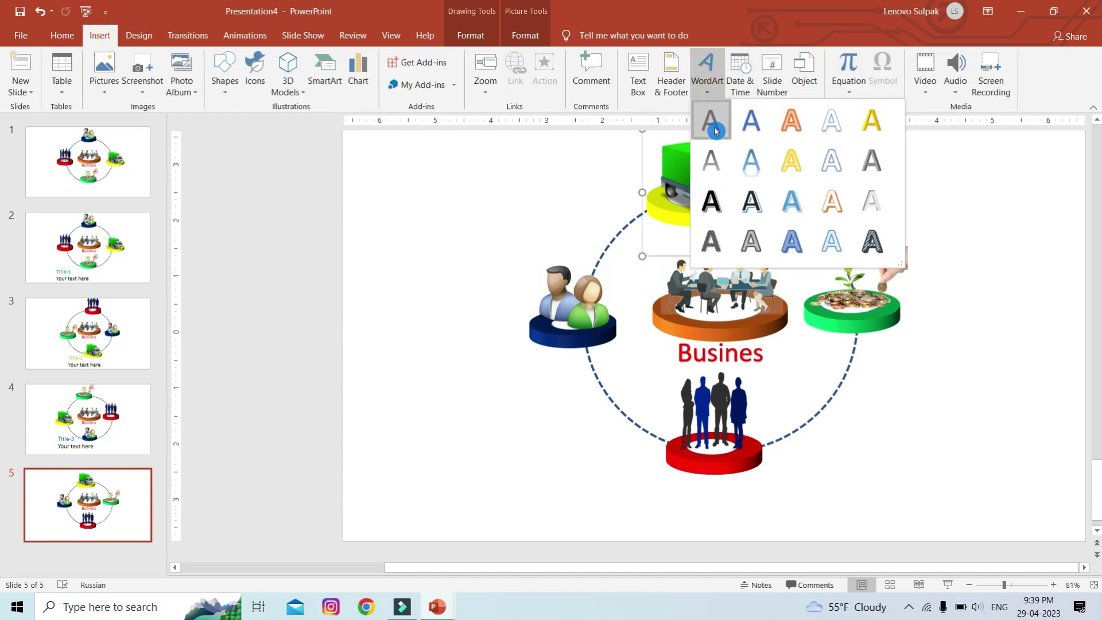
{"action": "left_click", "coordinate": [708, 119]}
{"action": "type", "text": "Title-4"}
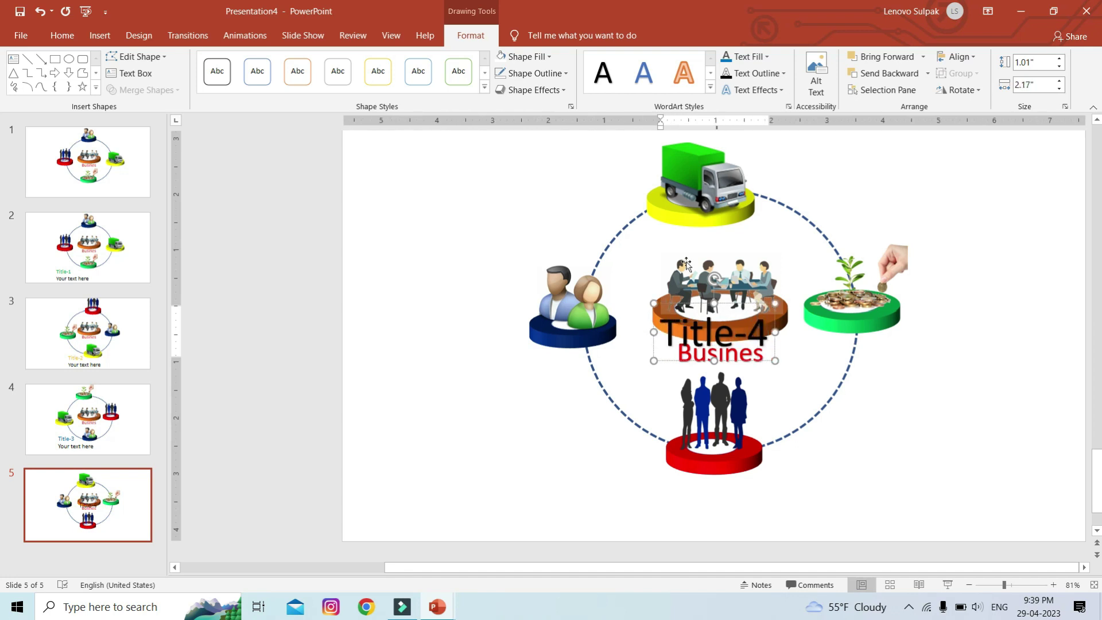
{"action": "key", "text": "Return"}
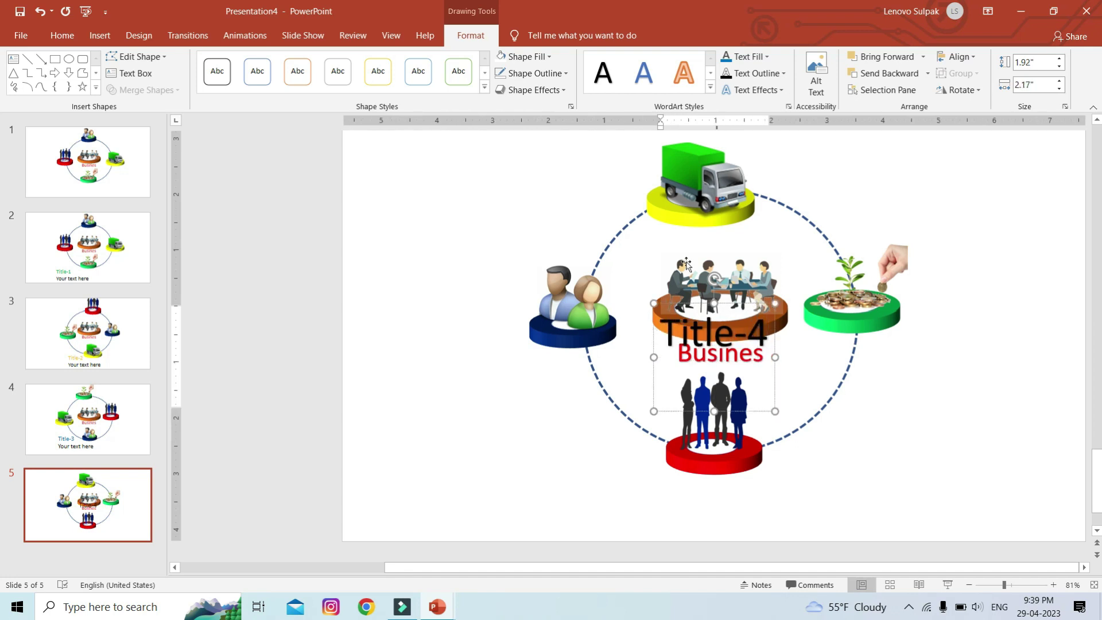
{"action": "type", "text": "Your text here"}
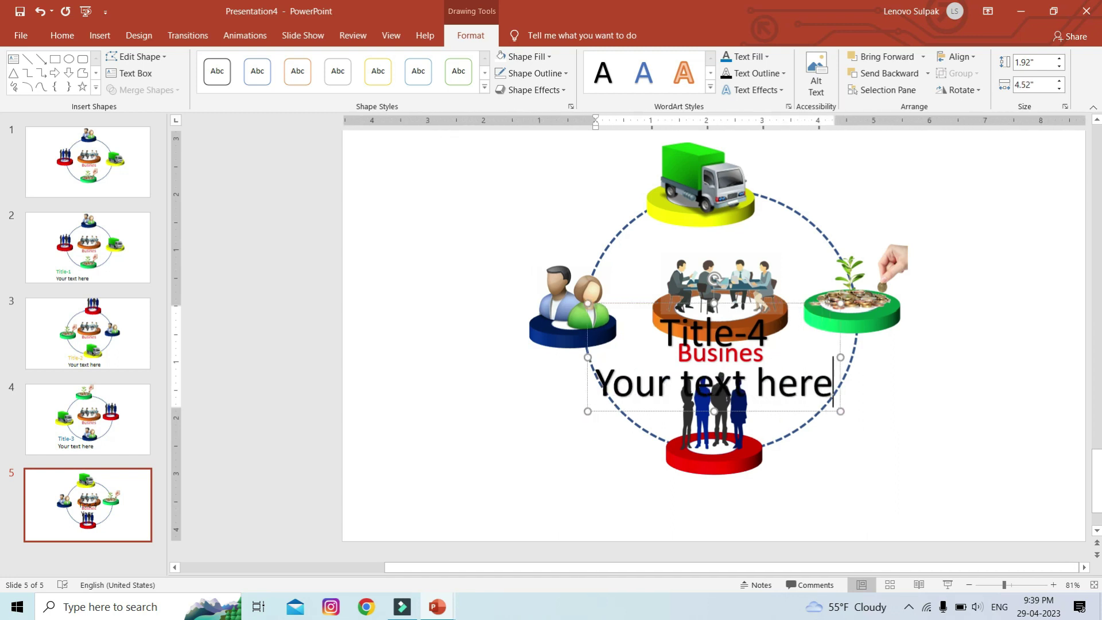
Left-align the caption, move it to the bottom-left, and shrink its text.
{"action": "key", "text": "ctrl+a"}
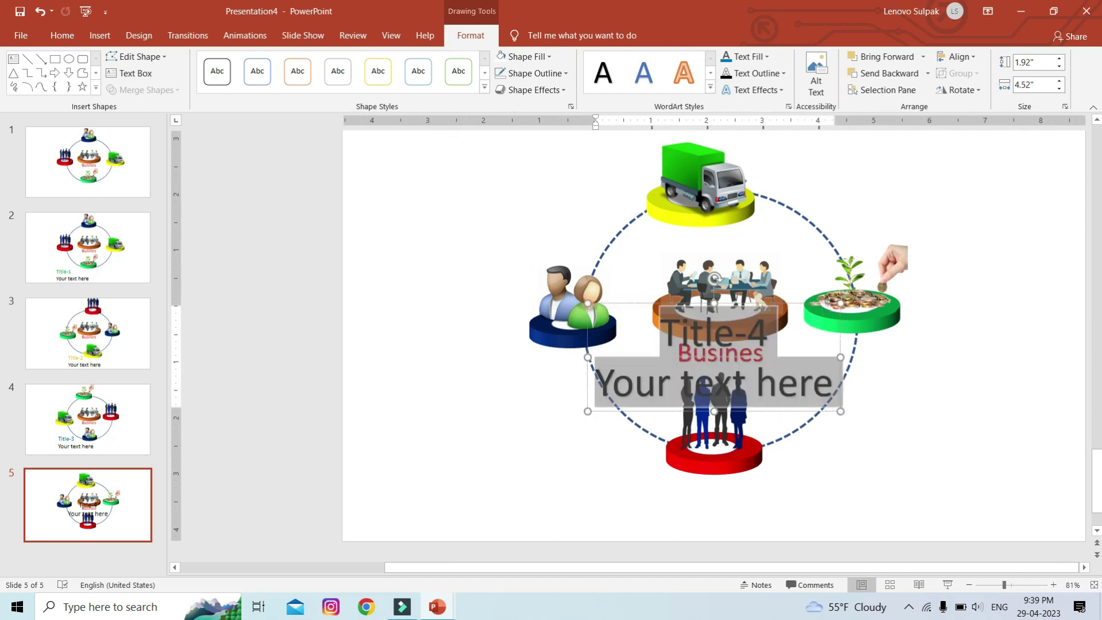
{"action": "key", "text": "ctrl+l"}
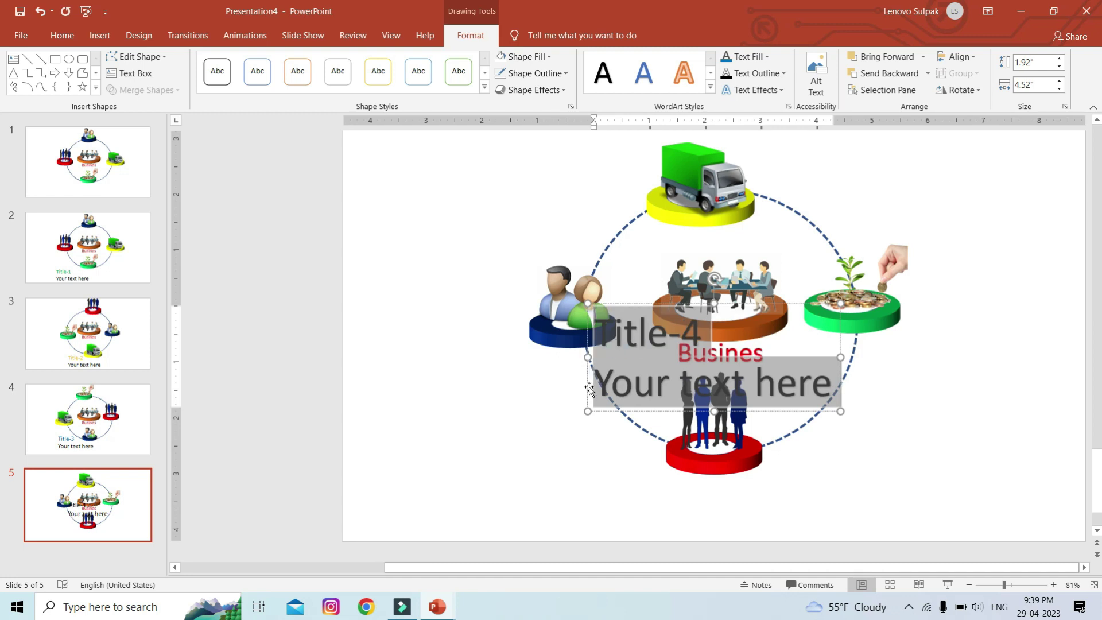
{"action": "left_click_drag", "start_coordinate": [598, 415], "coordinate": [545, 543]}
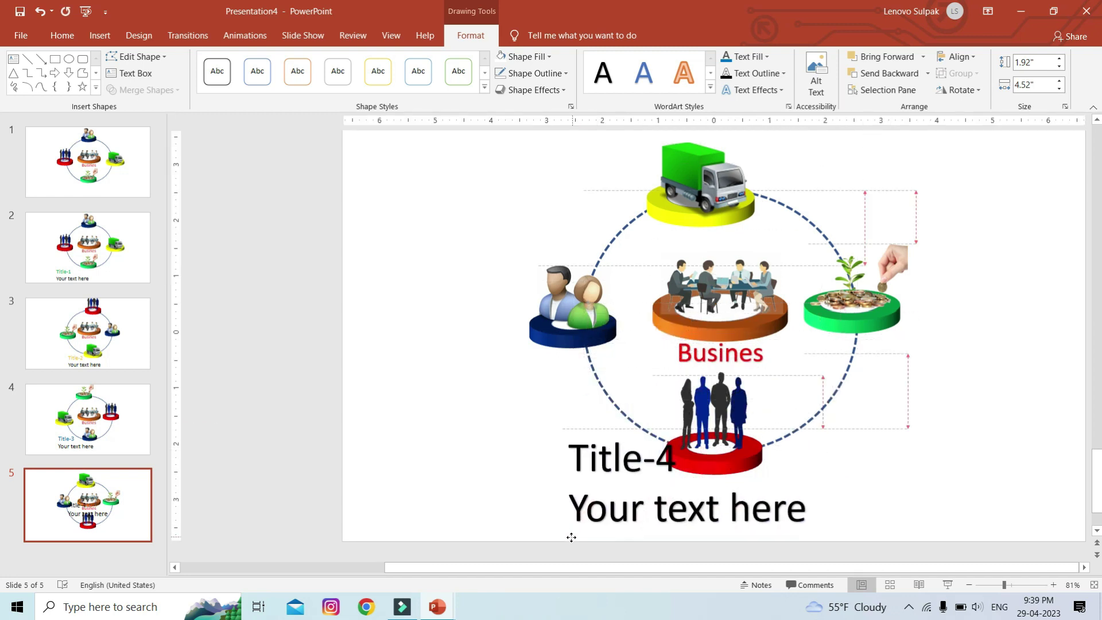
{"action": "left_click", "coordinate": [643, 470]}
{"action": "key", "text": "ctrl+a"}
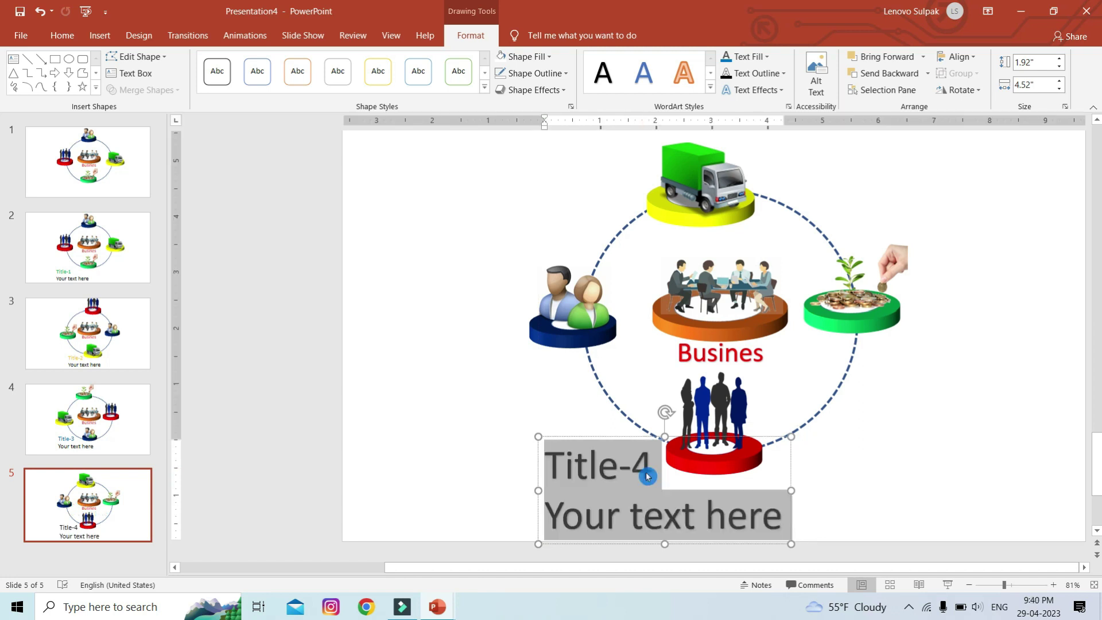
{"action": "key", "text": "ctrl+shift+comma"}
{"action": "triple_click", "coordinate": [646, 472]}
Color the Title-4 heading red, then switch to slide 2.
{"action": "left_click", "coordinate": [770, 59]}
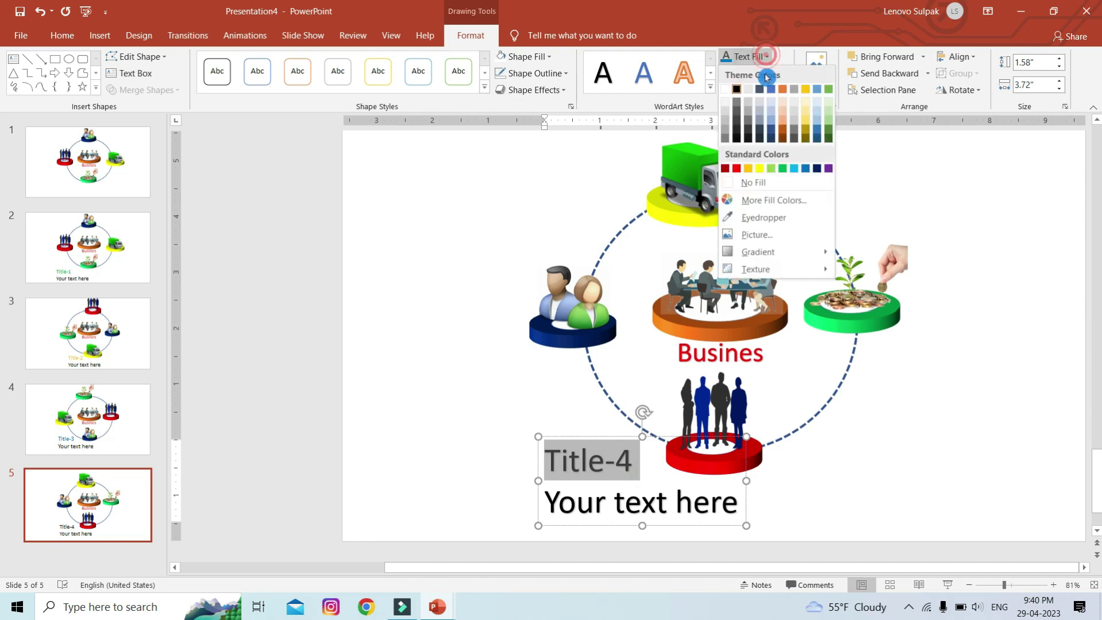
{"action": "left_click", "coordinate": [739, 170]}
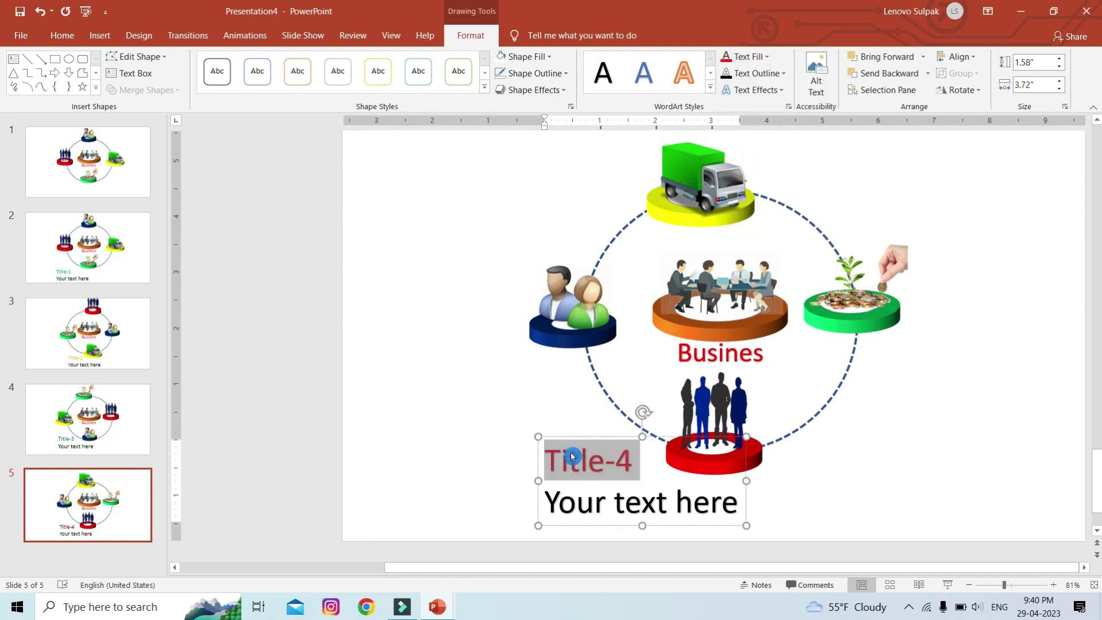
{"action": "left_click", "coordinate": [574, 435]}
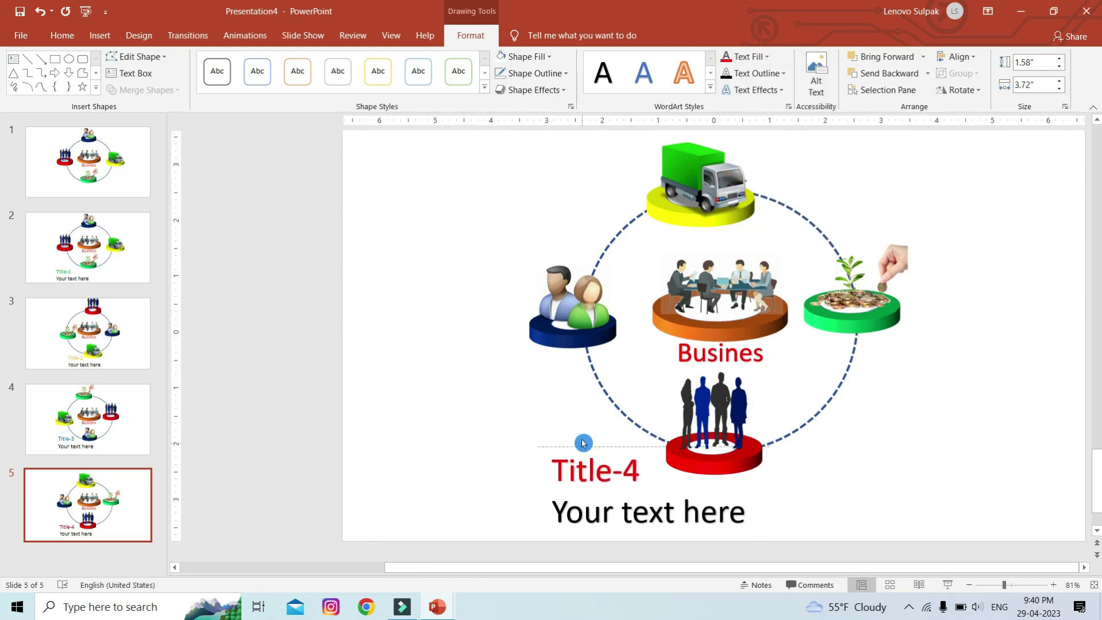
{"action": "left_click", "coordinate": [71, 170]}
{"action": "left_click", "coordinate": [93, 242]}
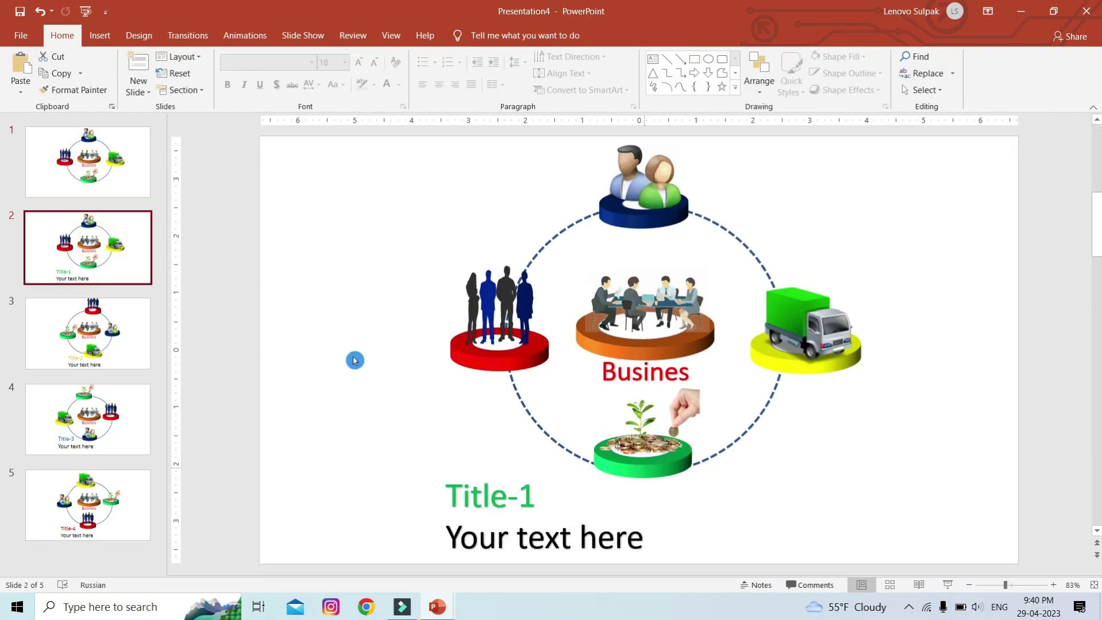
Review slides 3, 4 and 5 in turn.
{"action": "left_click", "coordinate": [118, 351]}
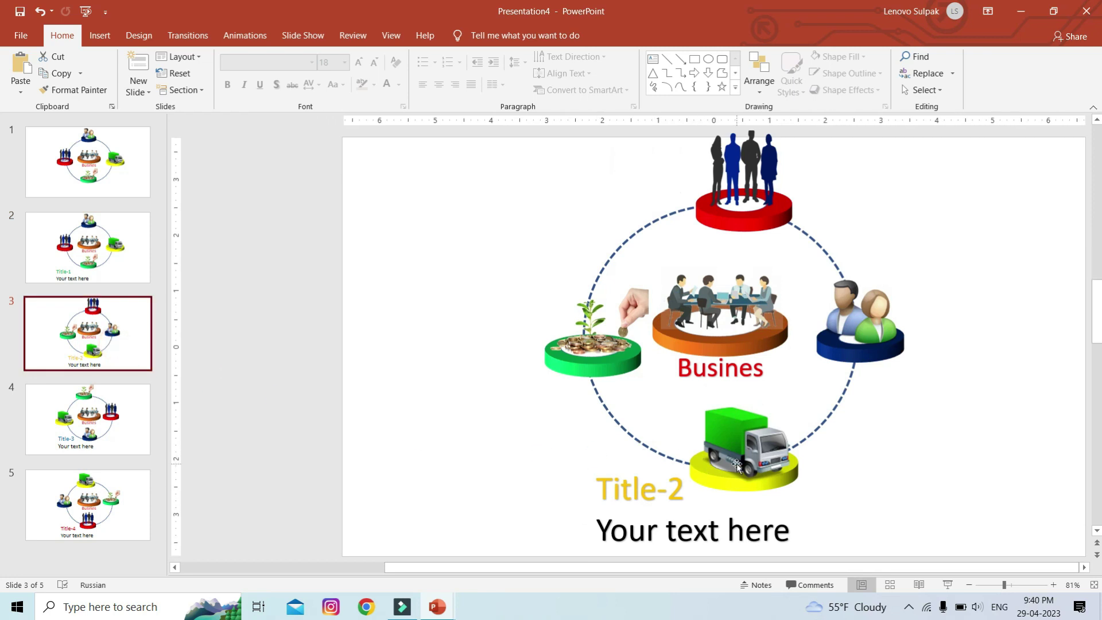
{"action": "left_click", "coordinate": [102, 427]}
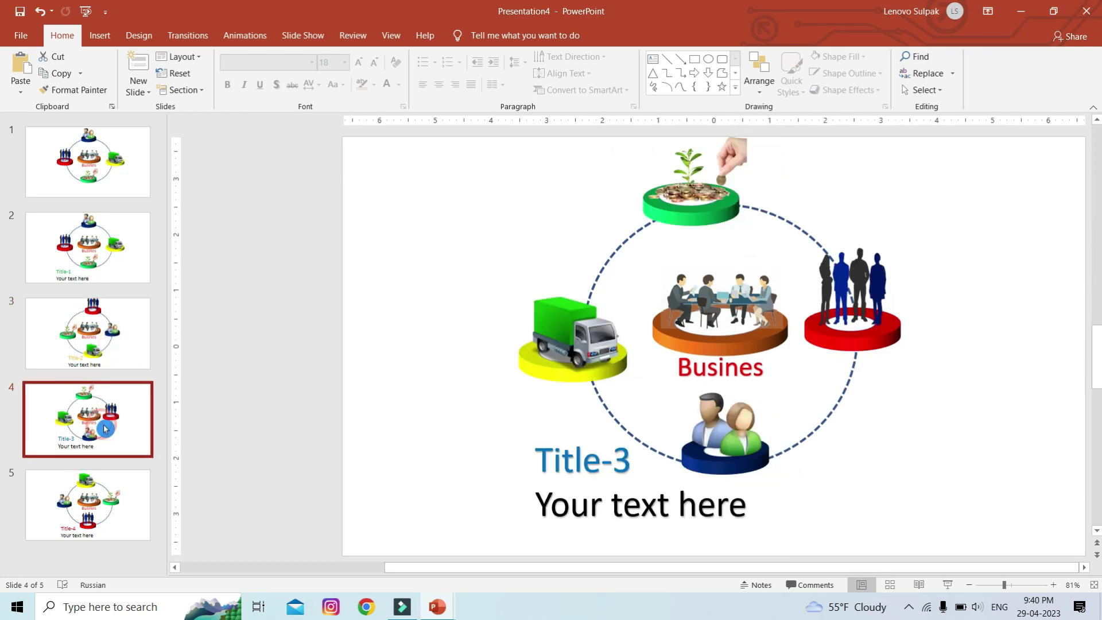
{"action": "left_click", "coordinate": [123, 508]}
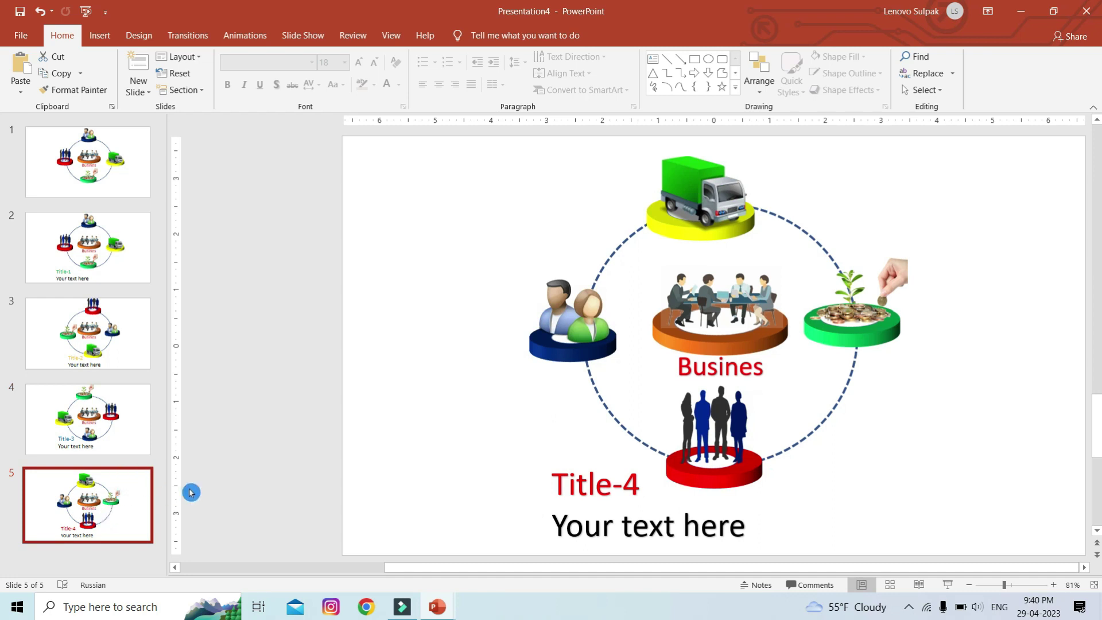
Return to slide 1 and Shift-select through slide 5 to select all five slides.
{"action": "left_click", "coordinate": [115, 164]}
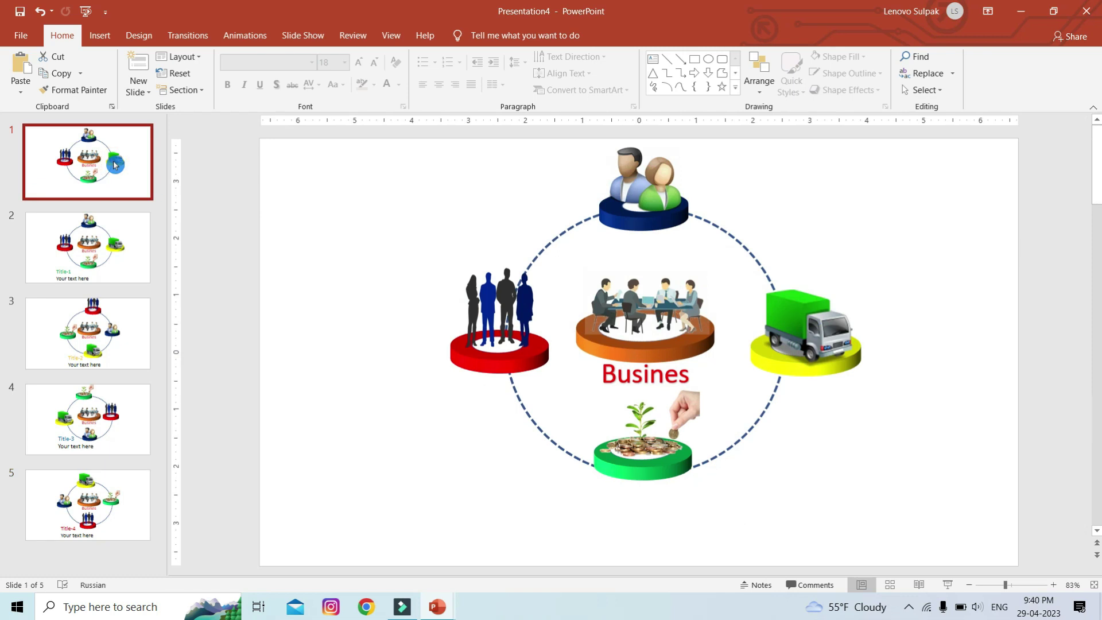
{"action": "left_click", "coordinate": [78, 513], "text": "ctrl"}
{"action": "left_click", "coordinate": [77, 513], "text": "shift"}
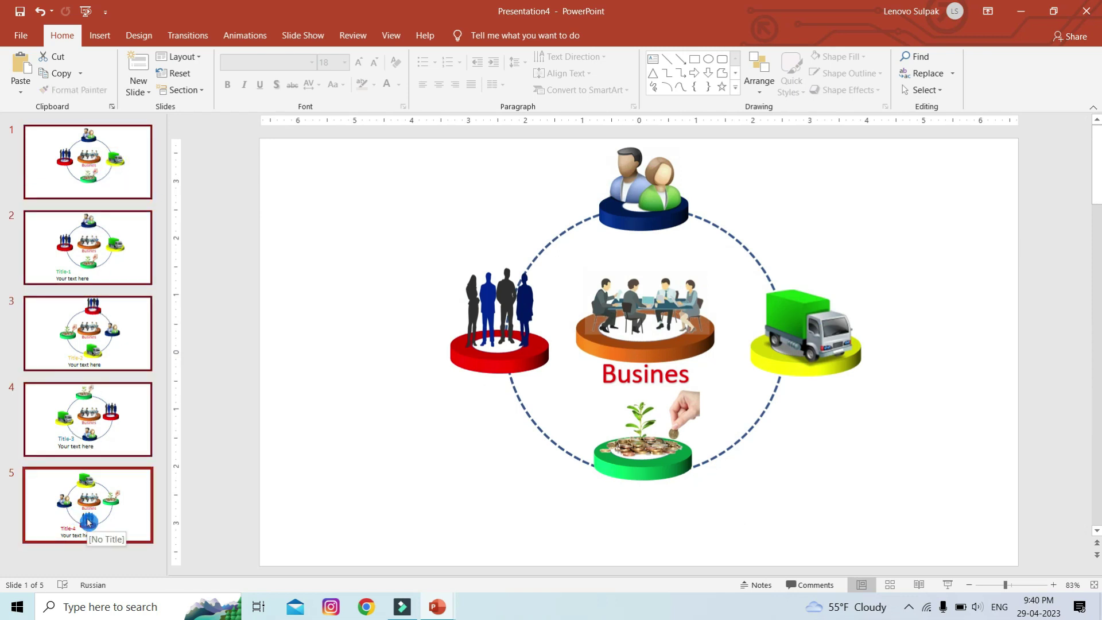
Apply the Morph transition to every slide and start the slide show from slide 1.
{"action": "left_click", "coordinate": [202, 40]}
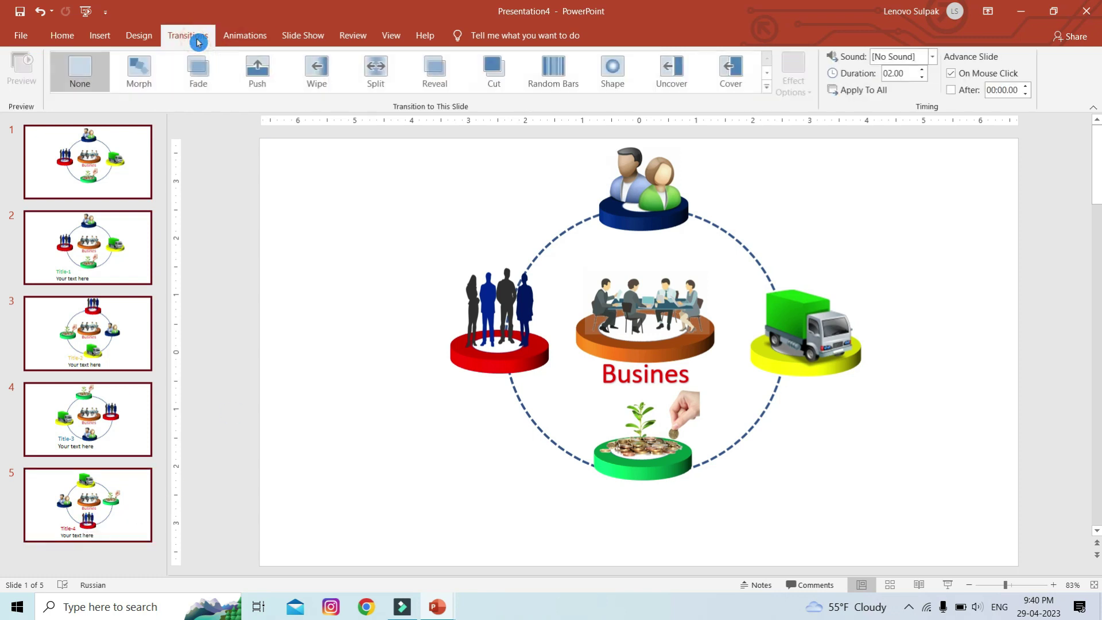
{"action": "left_click", "coordinate": [136, 87]}
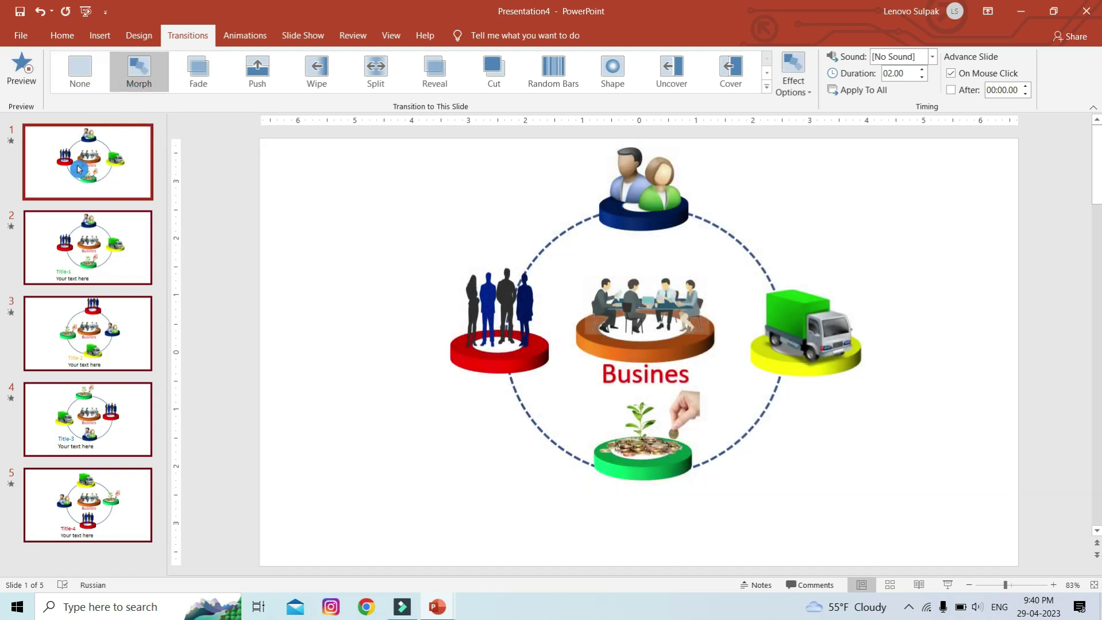
{"action": "left_click", "coordinate": [89, 174]}
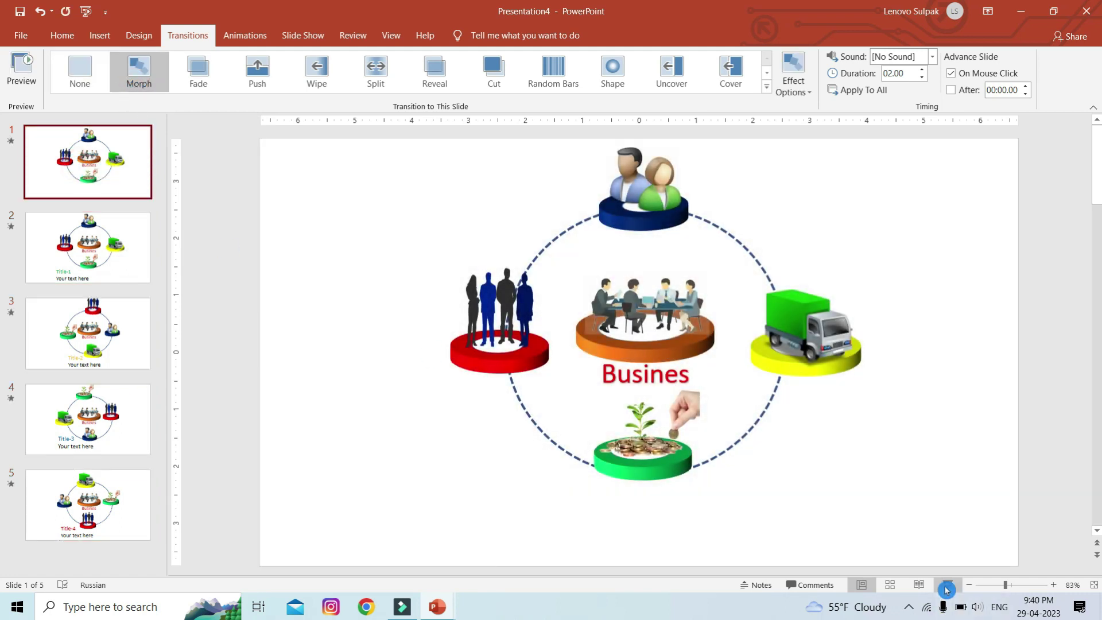
{"action": "left_click", "coordinate": [947, 585]}
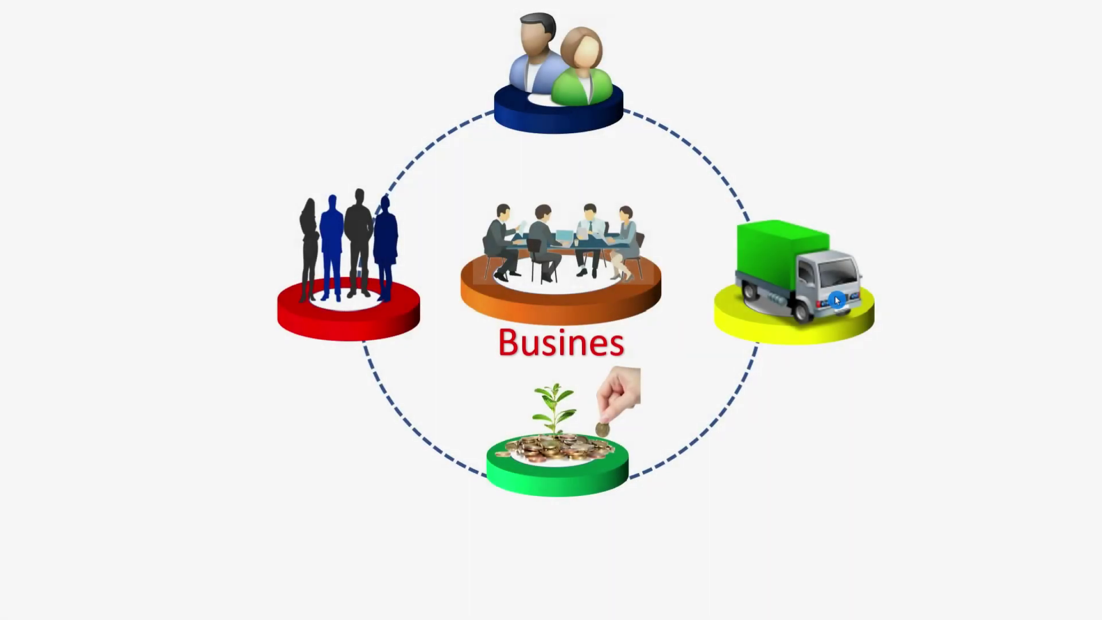